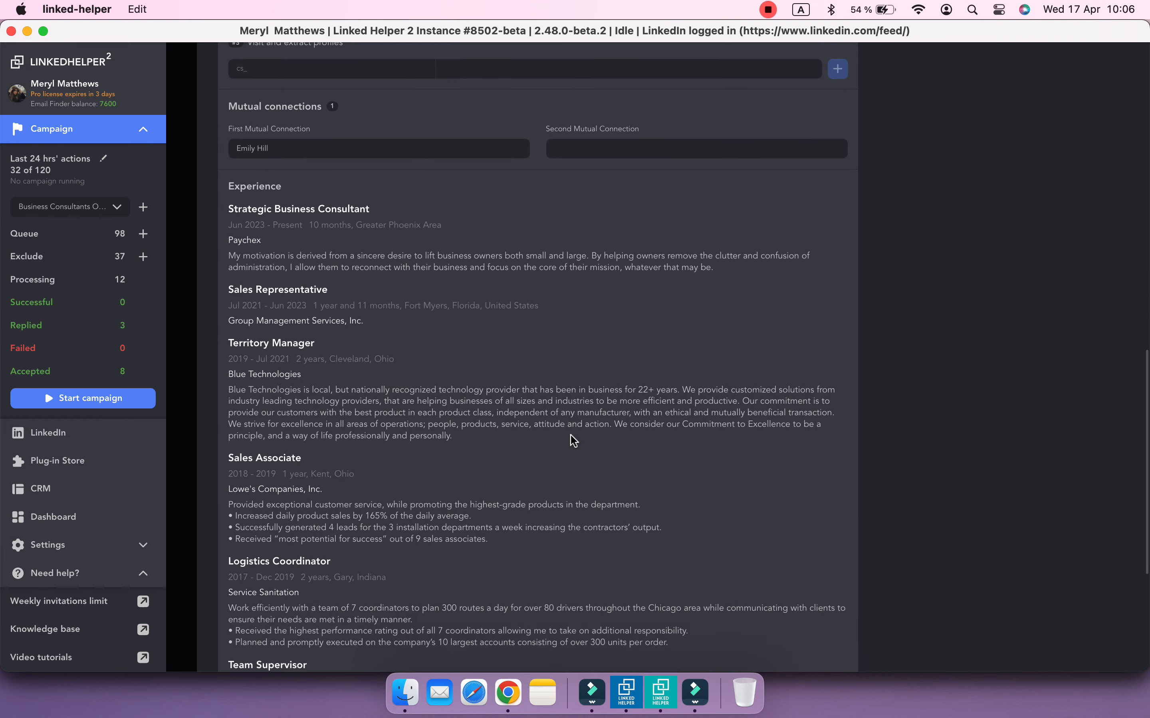
# Step: Review the profile's mutual connections, work experience, education and skills in Linked Helper
pyautogui.scroll(15, 573, 441)
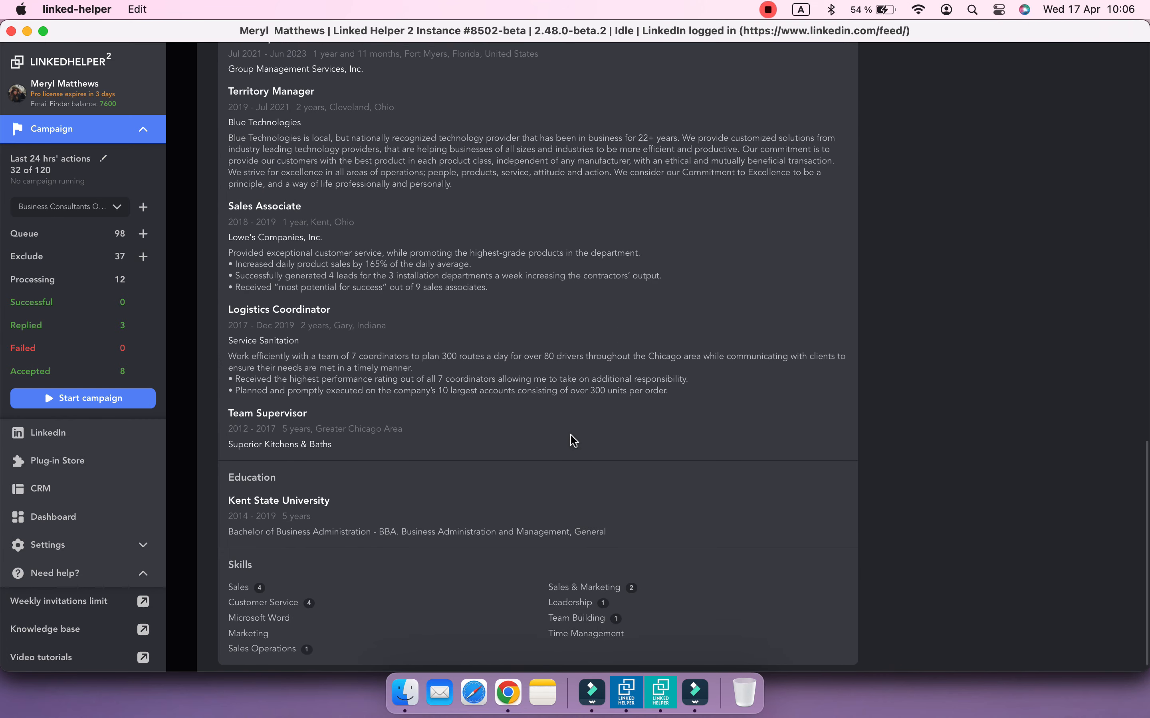
pyautogui.scroll(10, 573, 441)
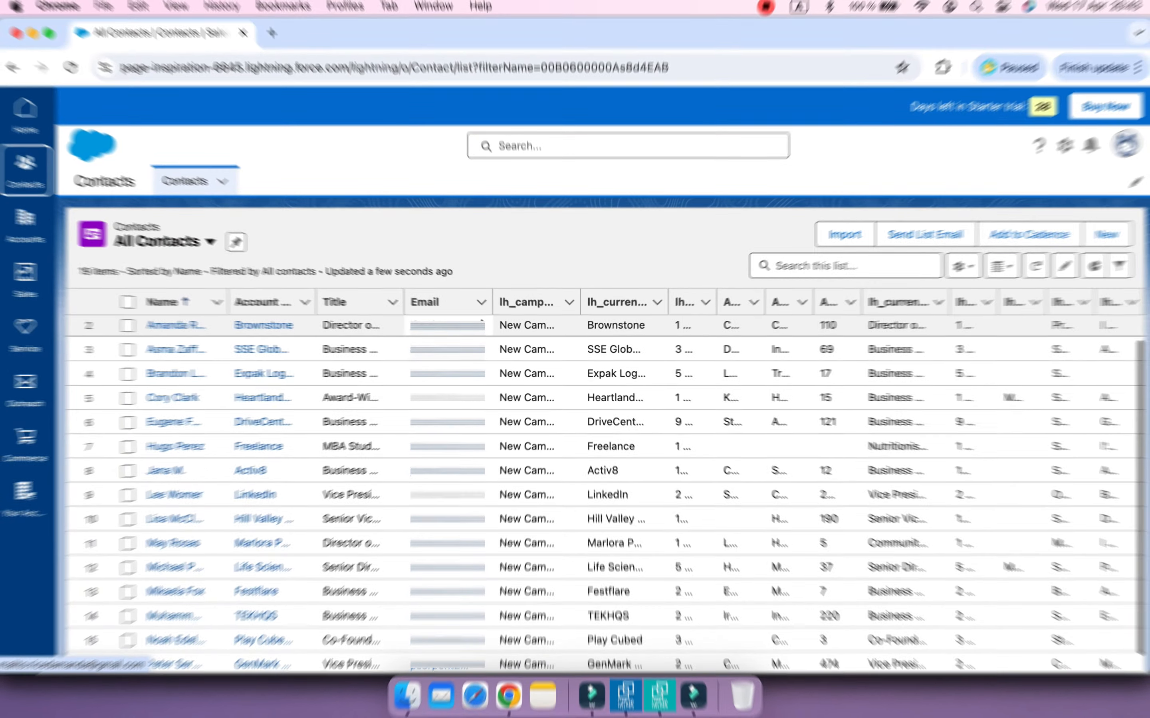
# Step: Switch to Salesforce, review the detail fields of the contact at Festflare, and open the record of the contact at Vensure
pyautogui.scroll(-3, 527, 511)
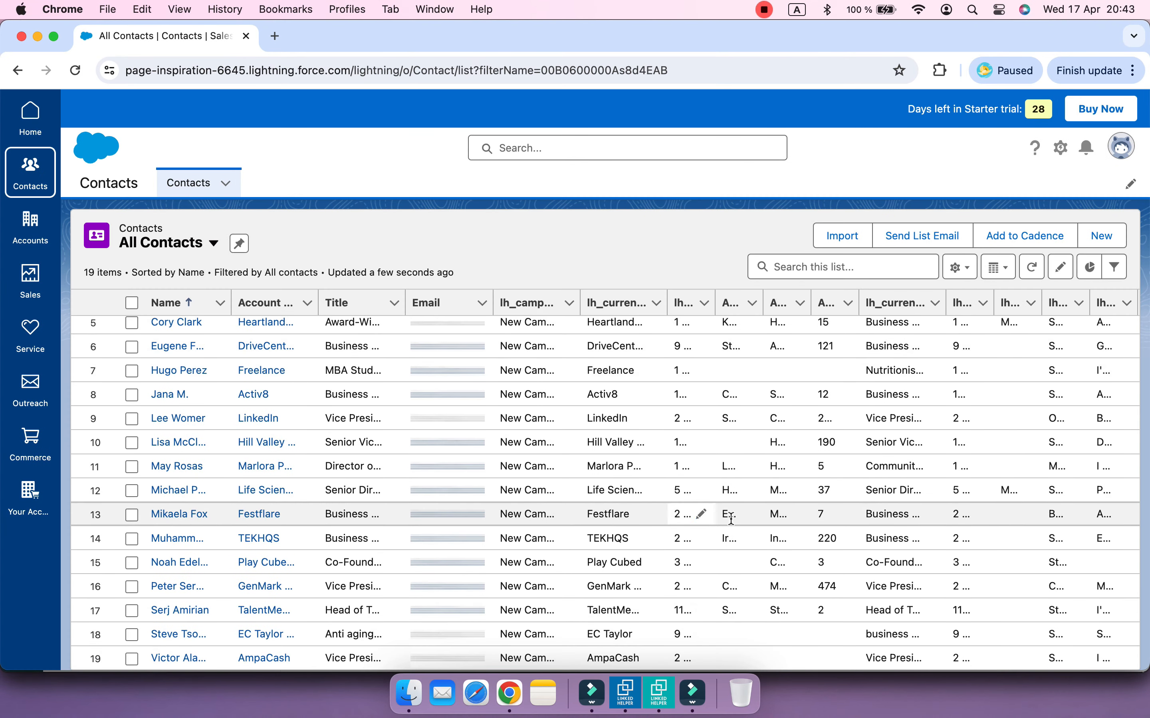
pyautogui.click(160, 516)
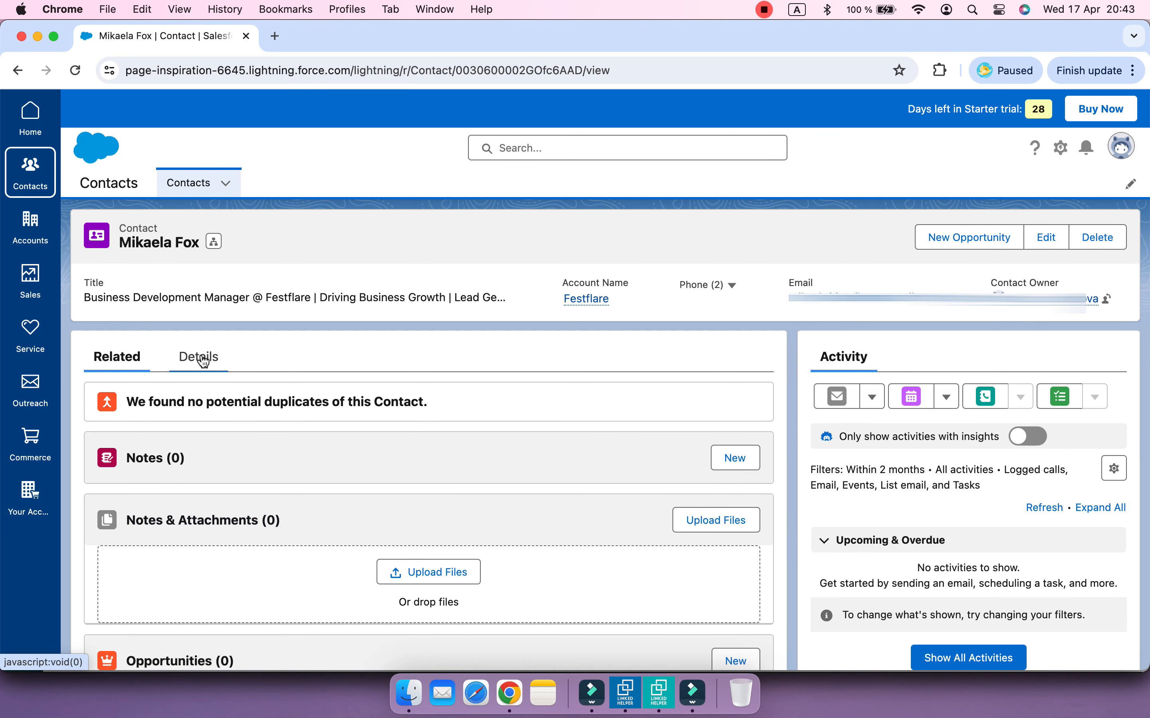
pyautogui.click(204, 359)
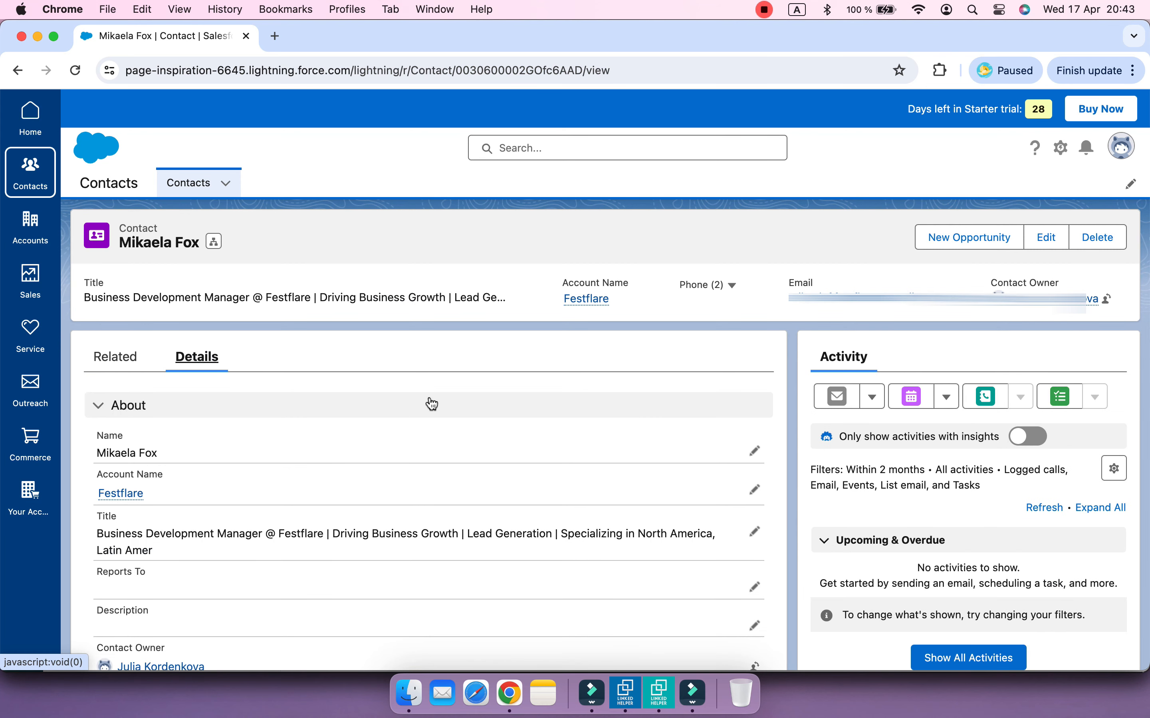
pyautogui.scroll(-10, 432, 404)
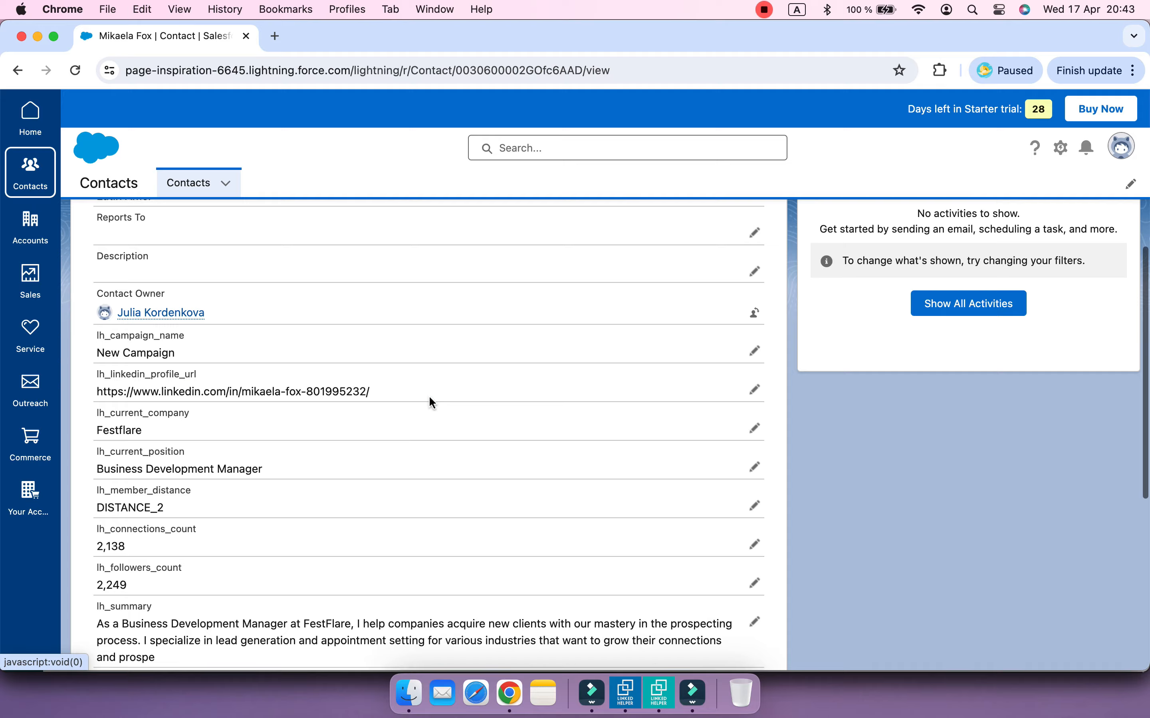
pyautogui.scroll(-4, 429, 398)
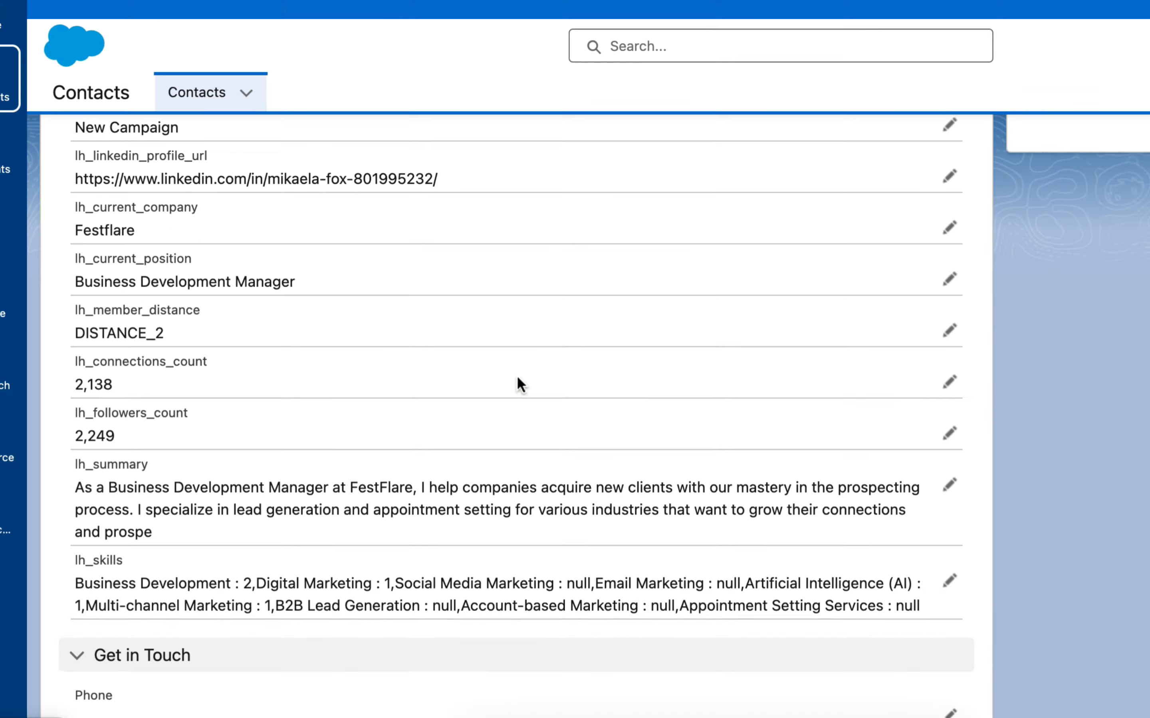
pyautogui.scroll(10, 632, 352)
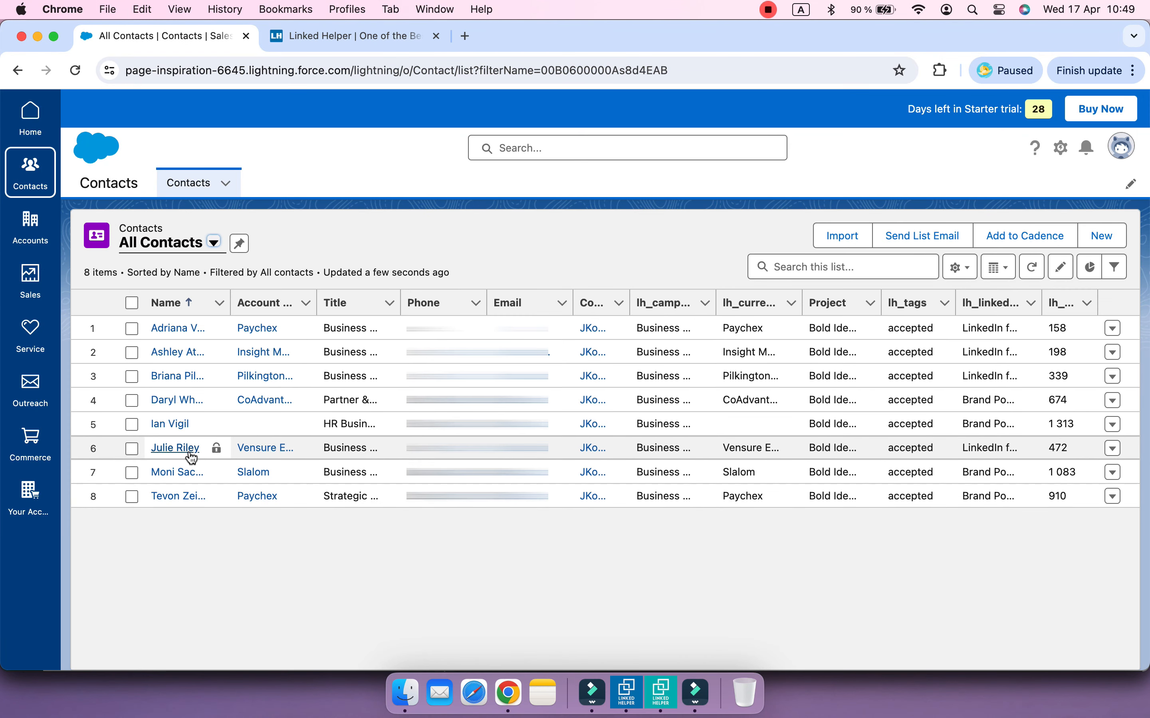
pyautogui.click(189, 452)
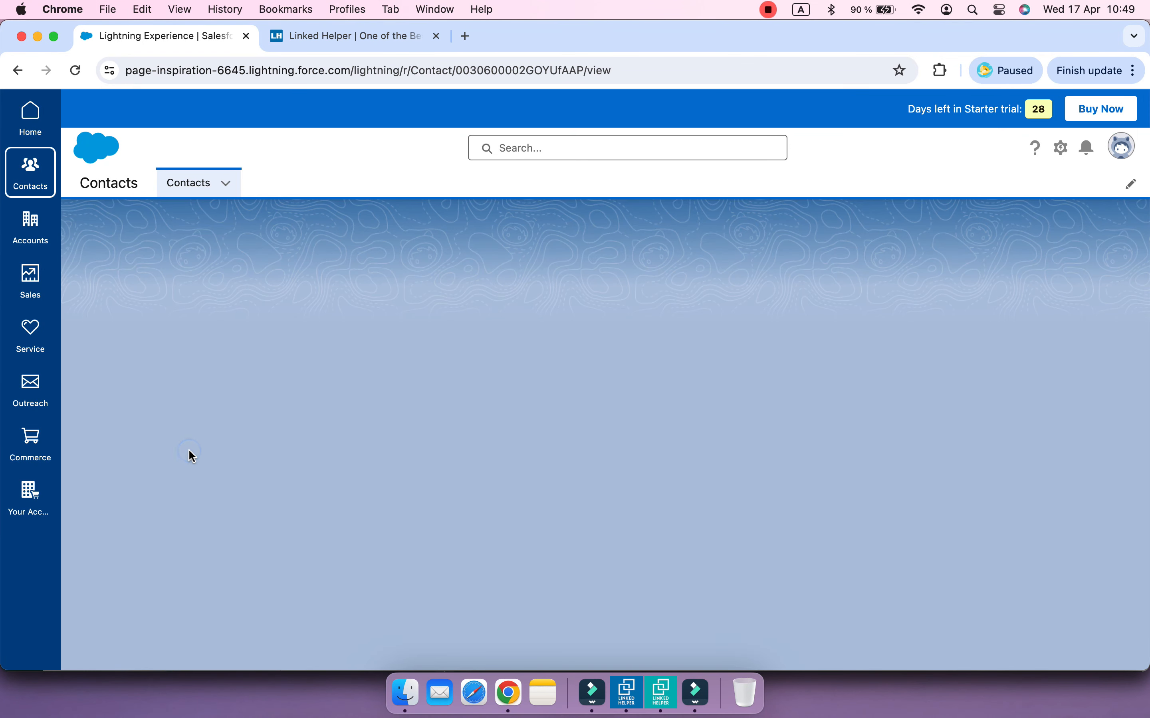
pyautogui.scroll(-2, 585, 454)
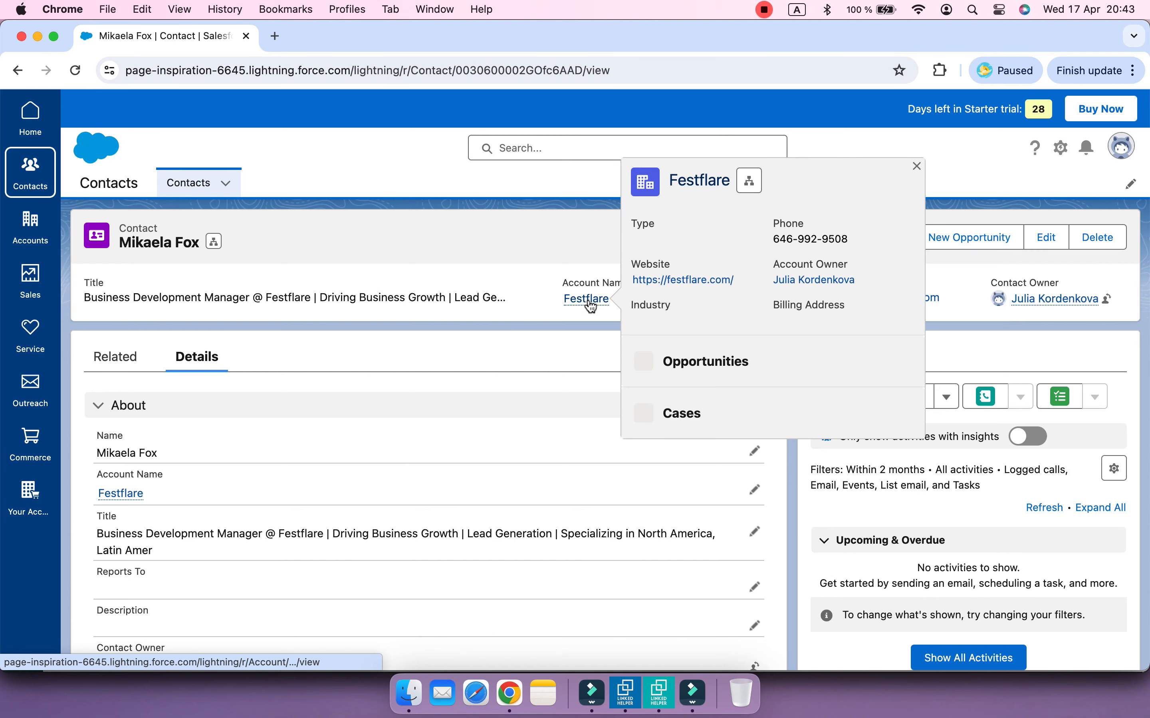
# Step: Open the Festflare account from its contact's record and read through the company description
pyautogui.click(590, 304)
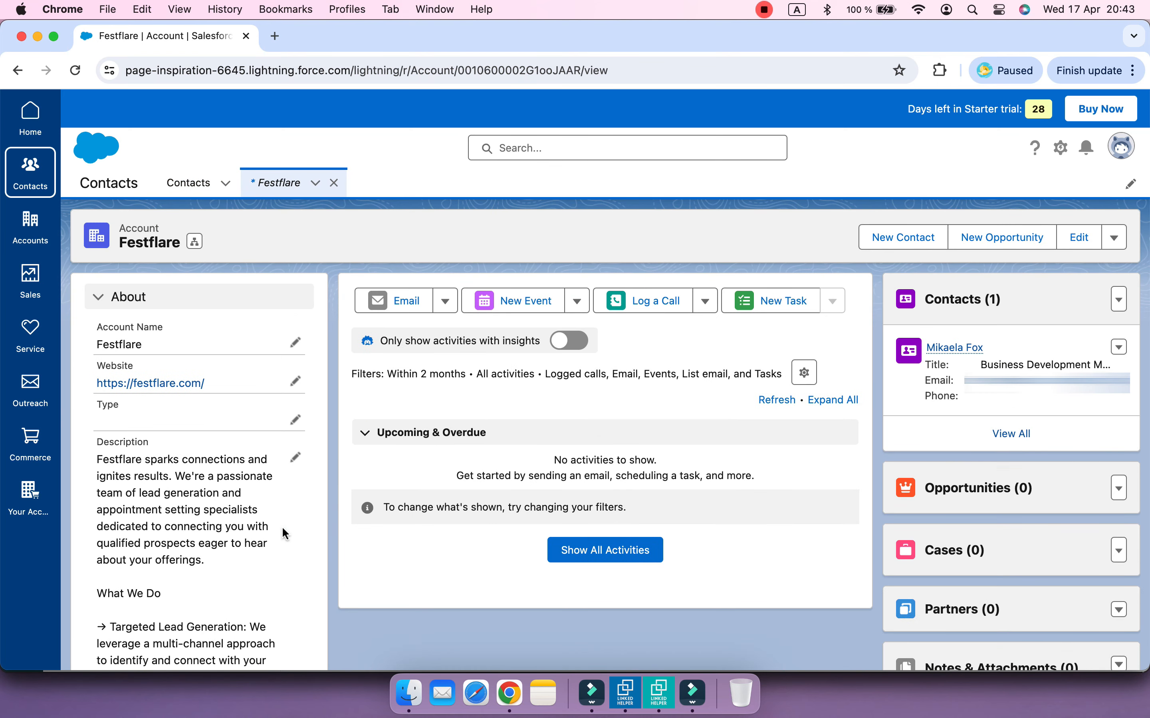
pyautogui.scroll(-5, 283, 529)
pyautogui.scroll(-10, 283, 529)
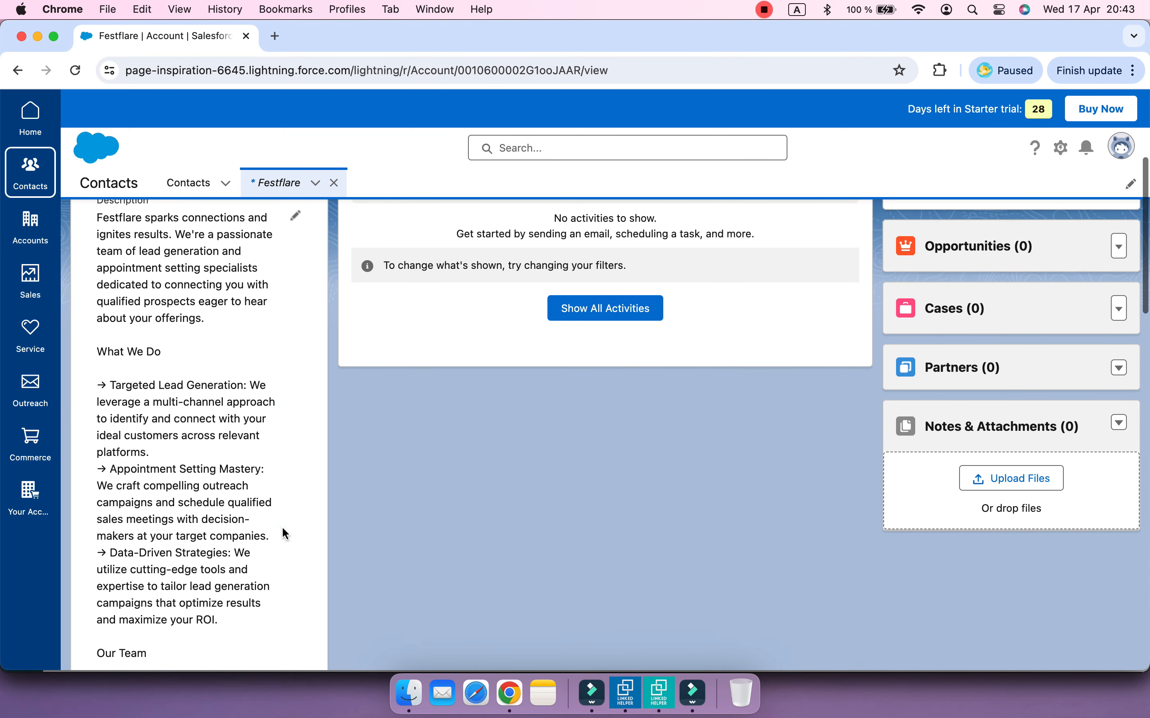
pyautogui.scroll(-10, 283, 529)
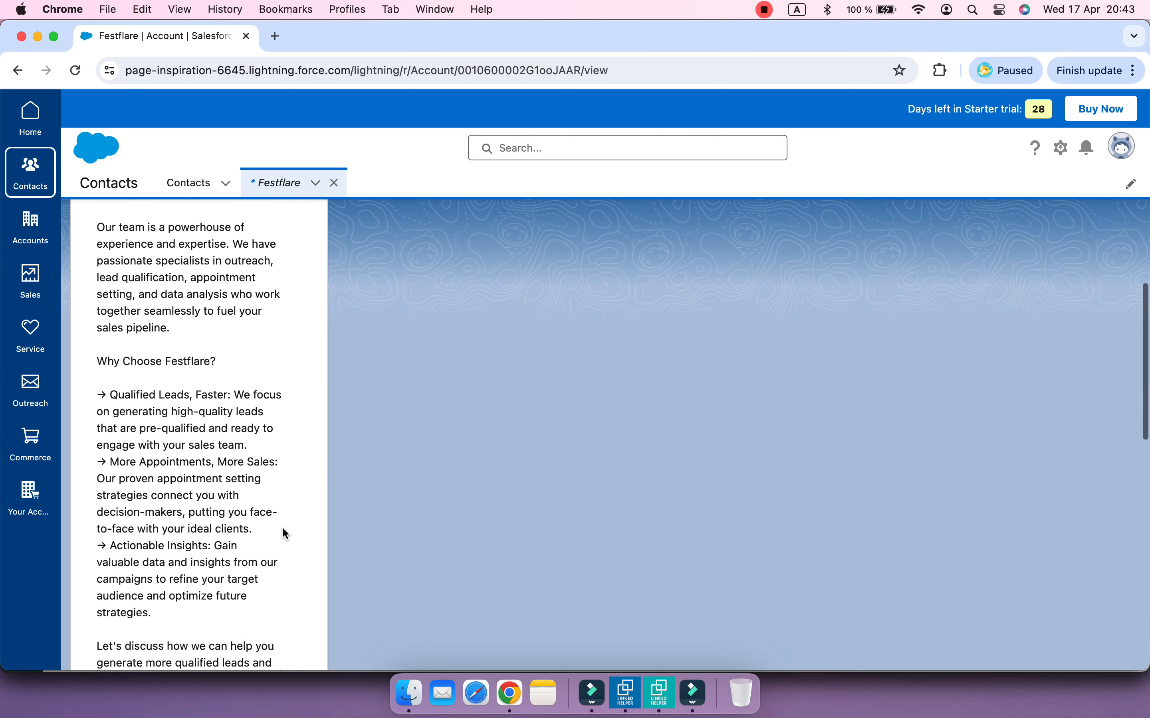
pyautogui.scroll(-7, 284, 528)
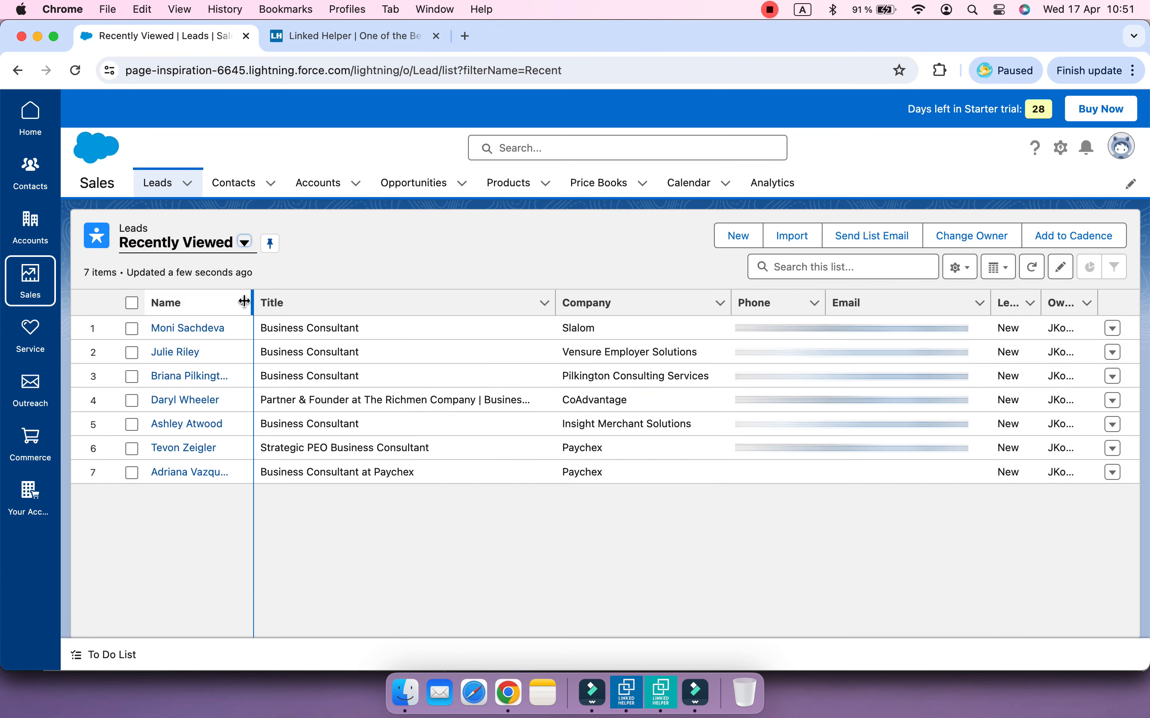
# Step: Switch the Leads list from Recently Viewed to another list view
pyautogui.click(245, 243)
pyautogui.click(224, 299)
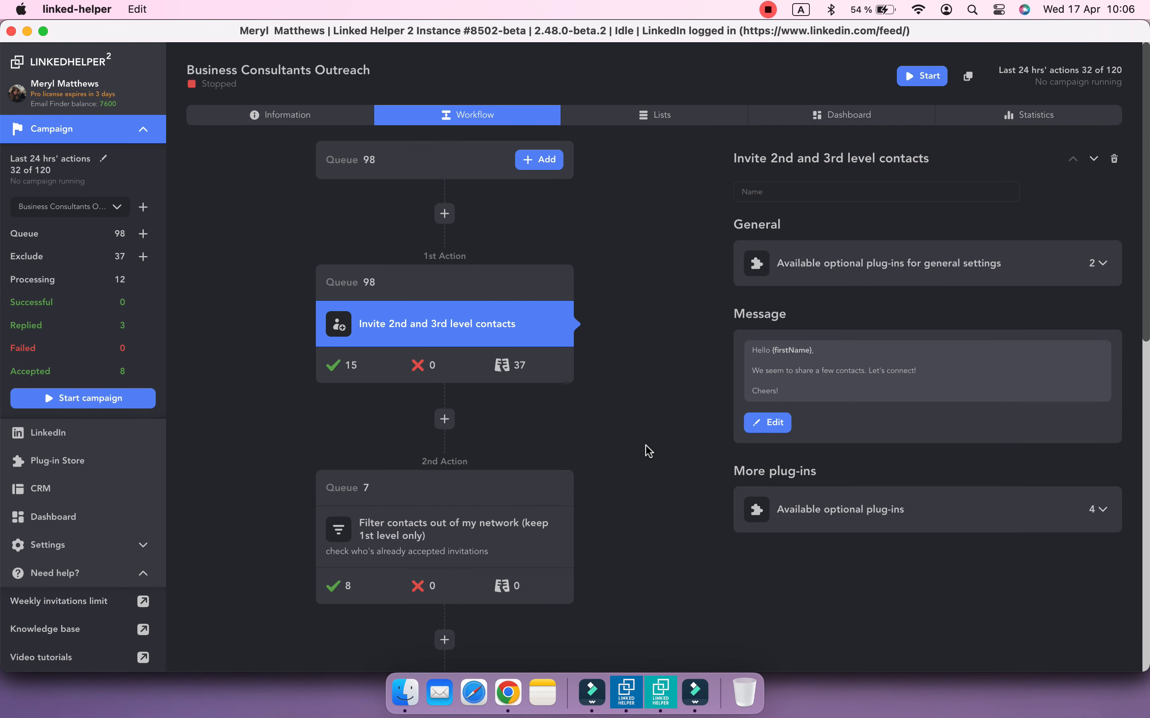
# Step: Switch to Linked Helper and review all actions in the Business Consultants Outreach campaign's workflow
pyautogui.scroll(-5, 597, 437)
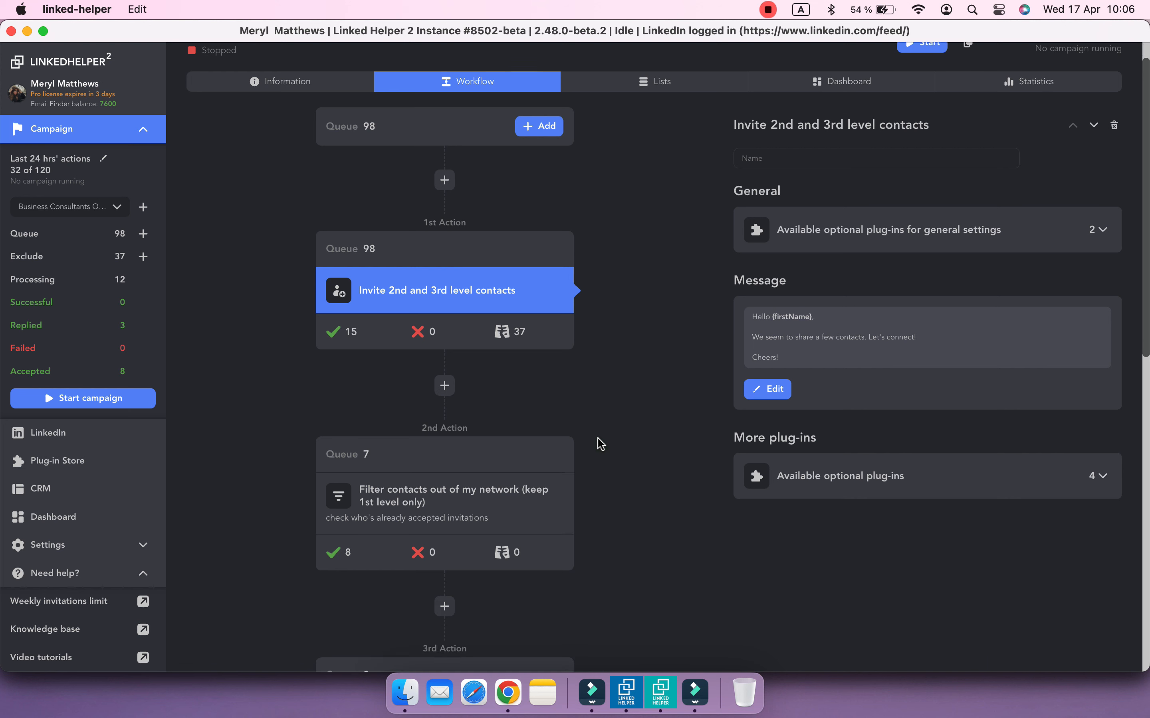
pyautogui.scroll(-6, 600, 445)
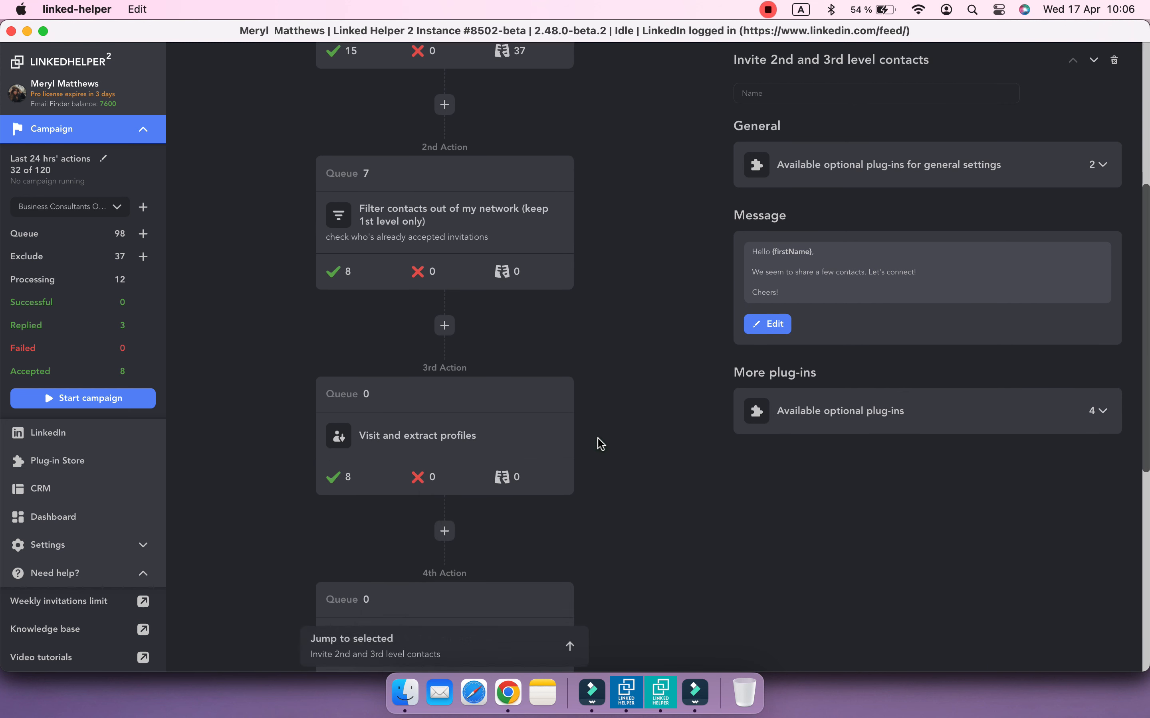
pyautogui.scroll(-4, 598, 441)
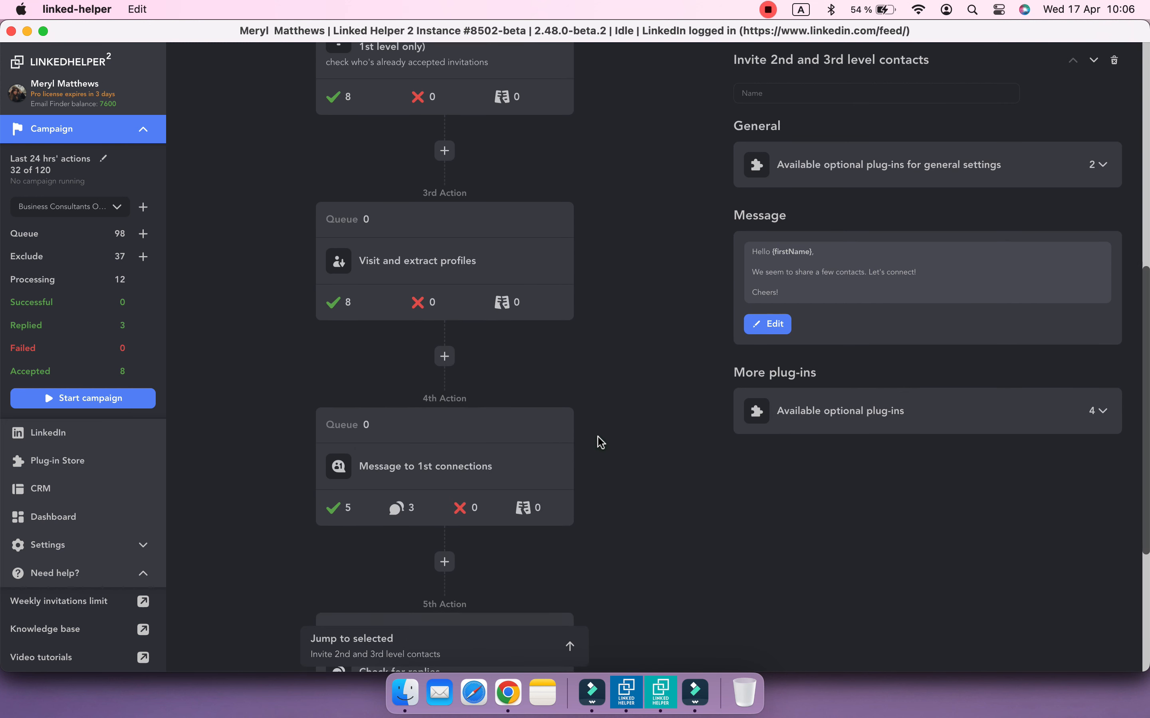
pyautogui.scroll(-8, 244, 366)
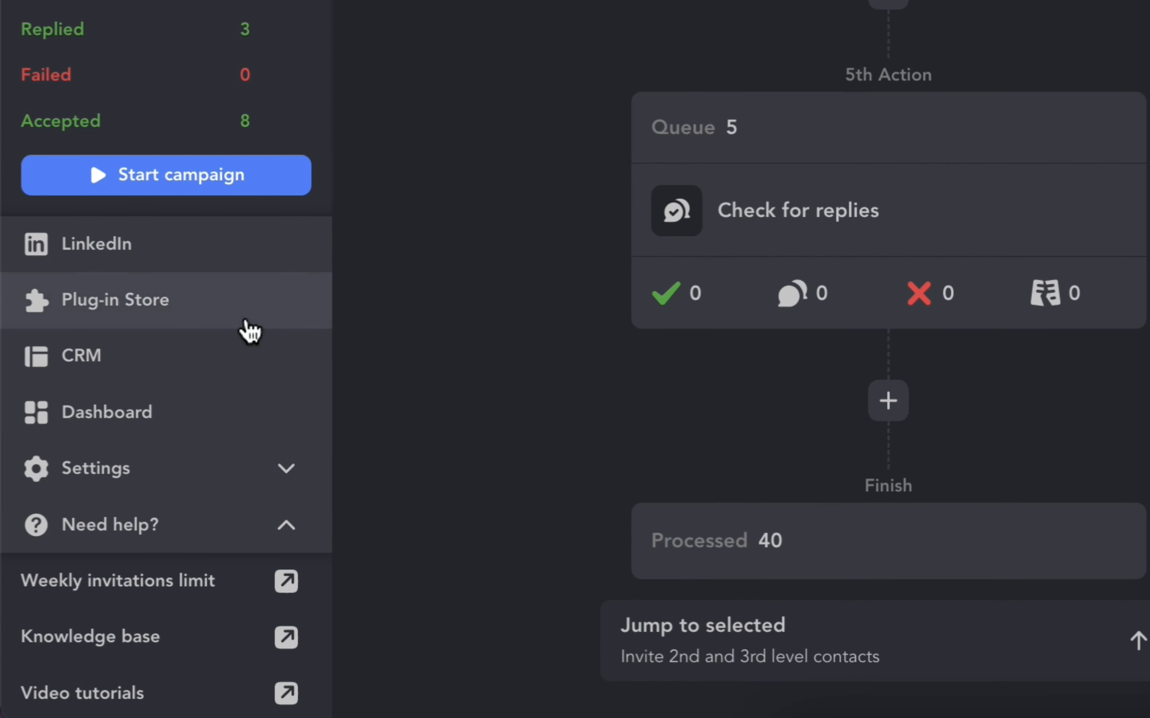
# Step: Install the Send person to external CRM plug-in from the Actions category of the Plug-in Store
pyautogui.click(228, 316)
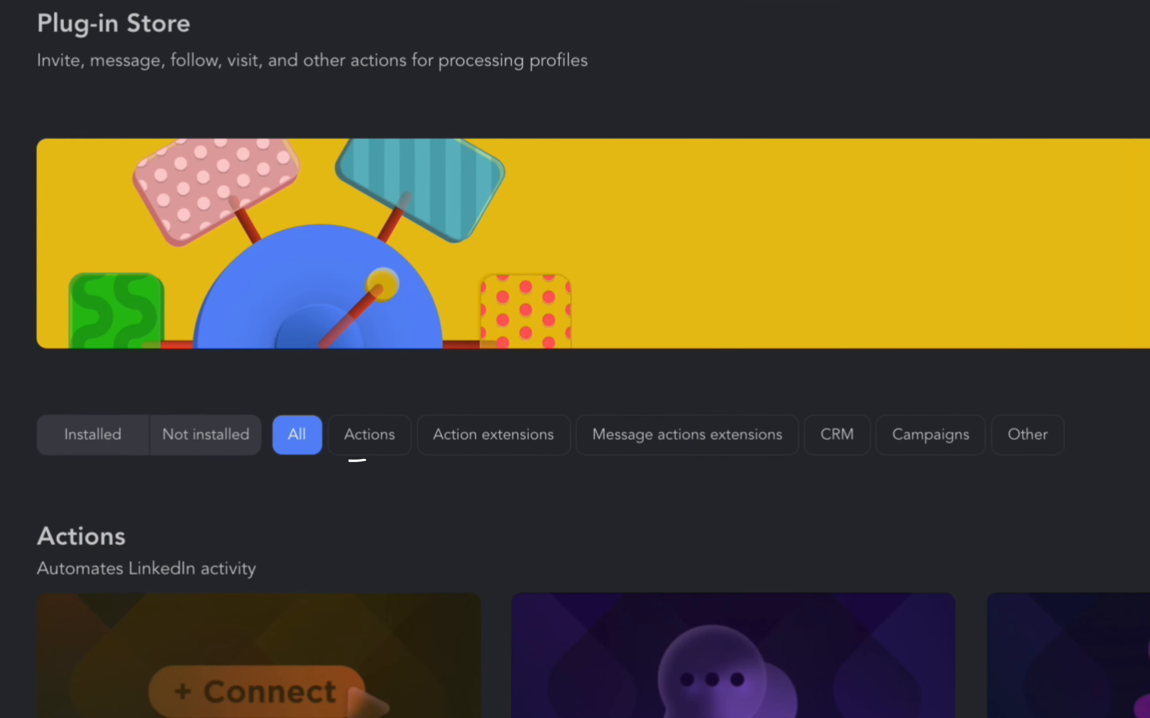
pyautogui.click(354, 445)
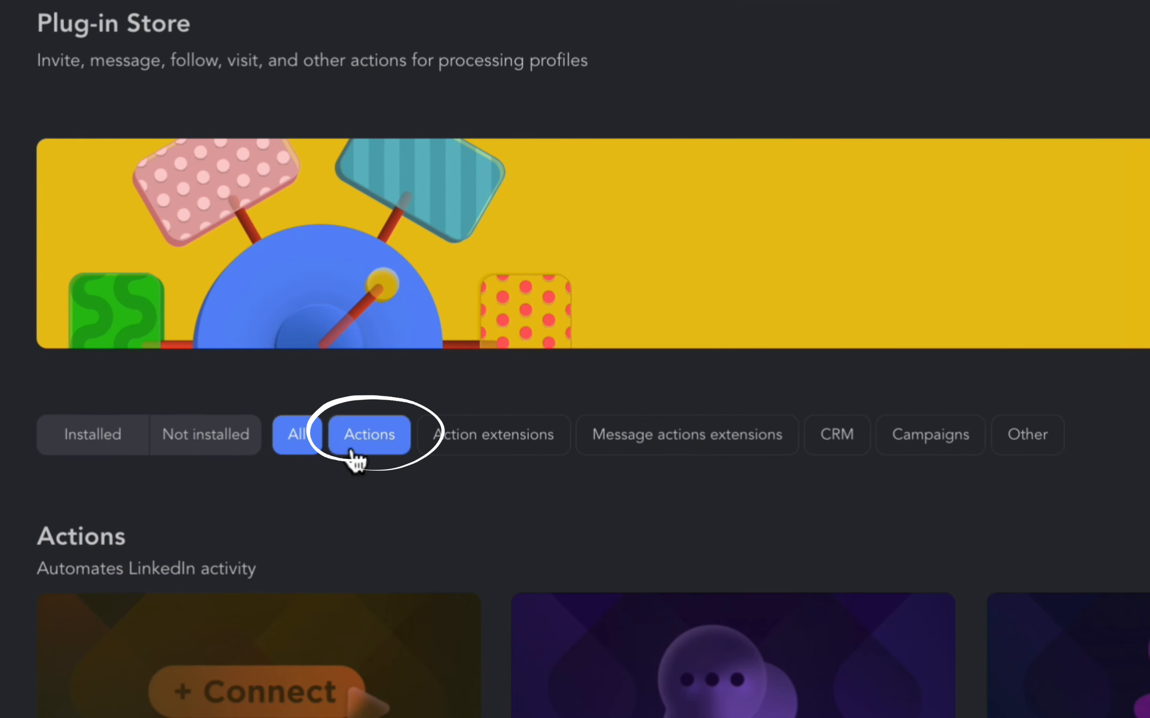
pyautogui.scroll(-20, 427, 402)
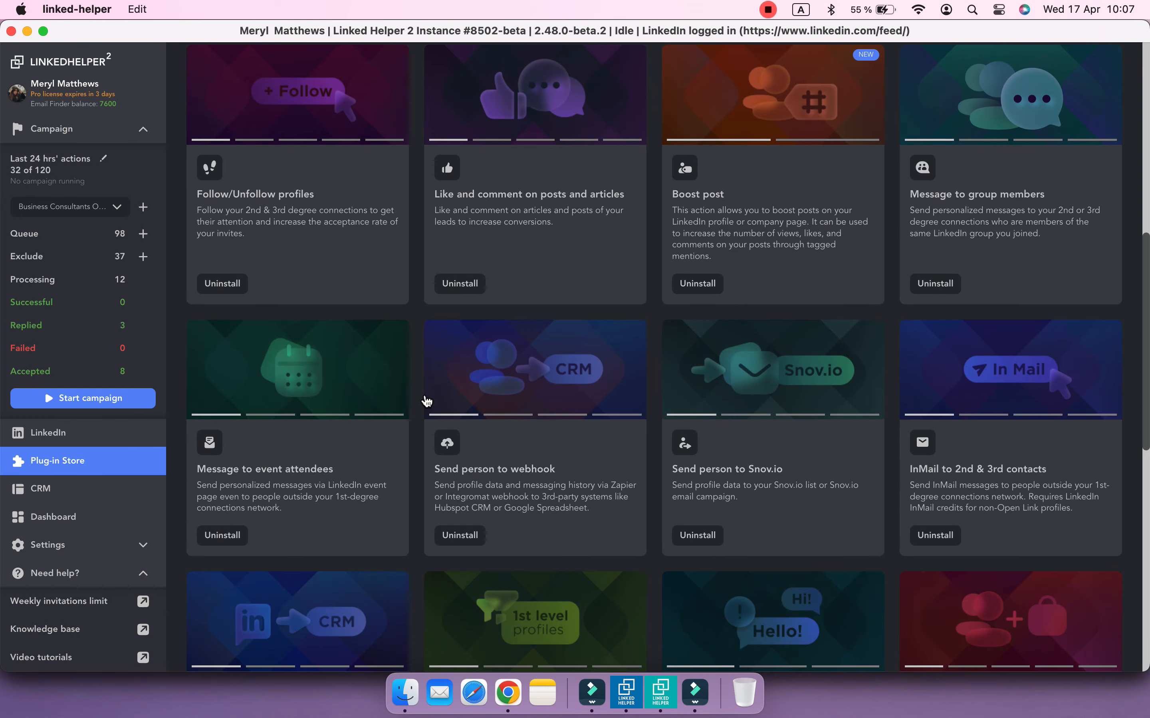
pyautogui.scroll(-5, 424, 394)
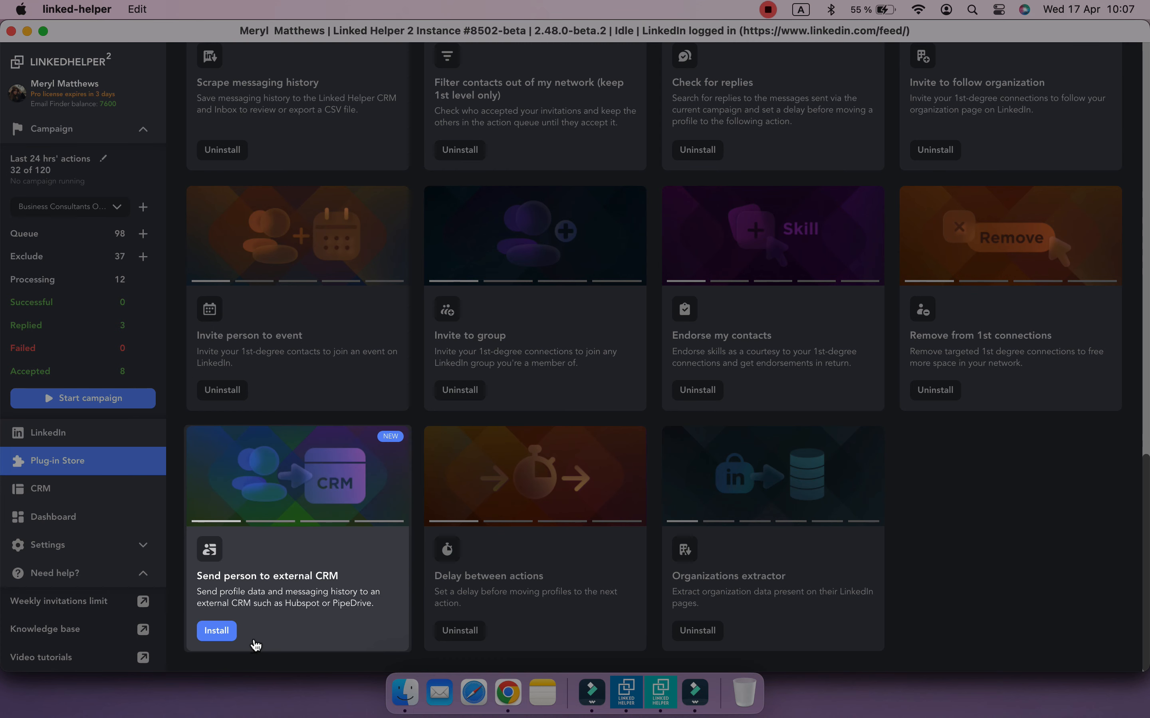
pyautogui.click(222, 637)
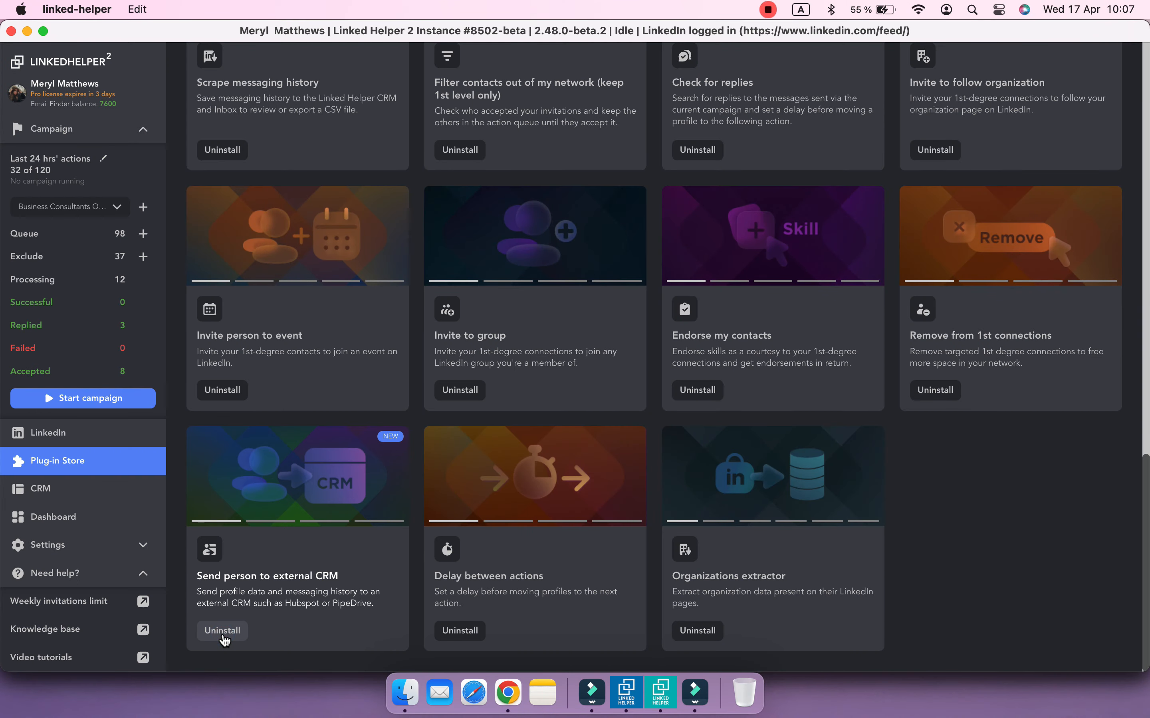
# Step: Insert a Send person to external CRM action after Visit and extract profiles in the campaign workflow, choosing Salesforce CRM
pyautogui.click(98, 125)
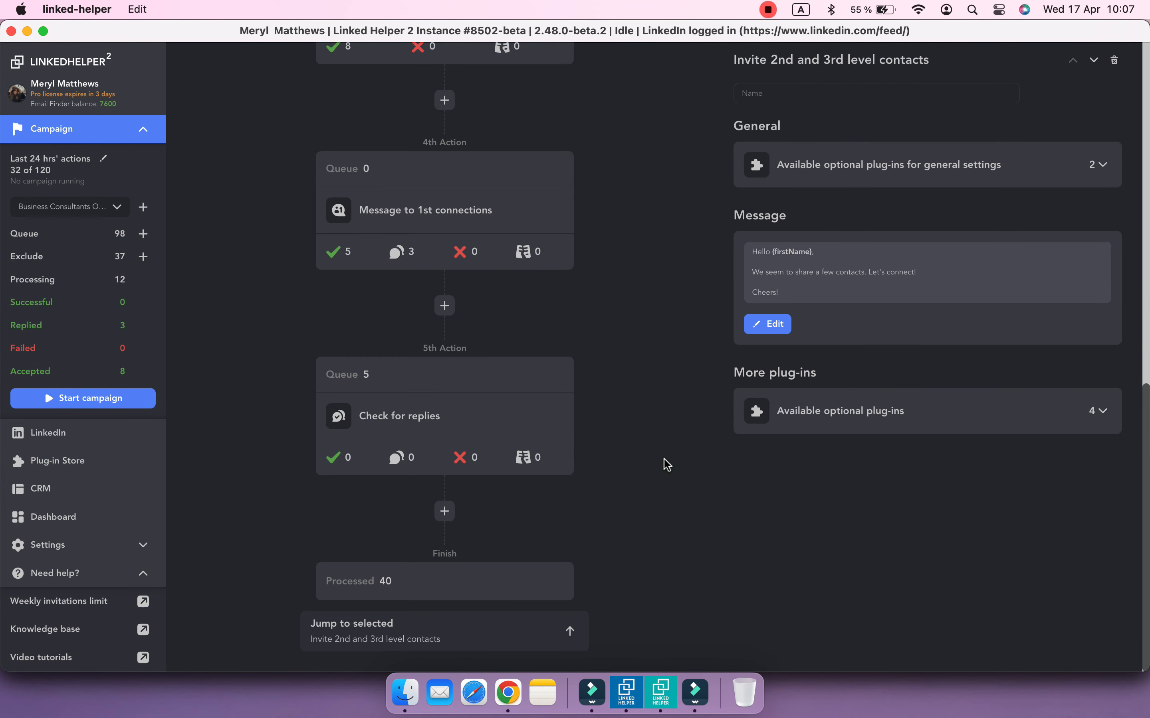
pyautogui.scroll(7, 641, 402)
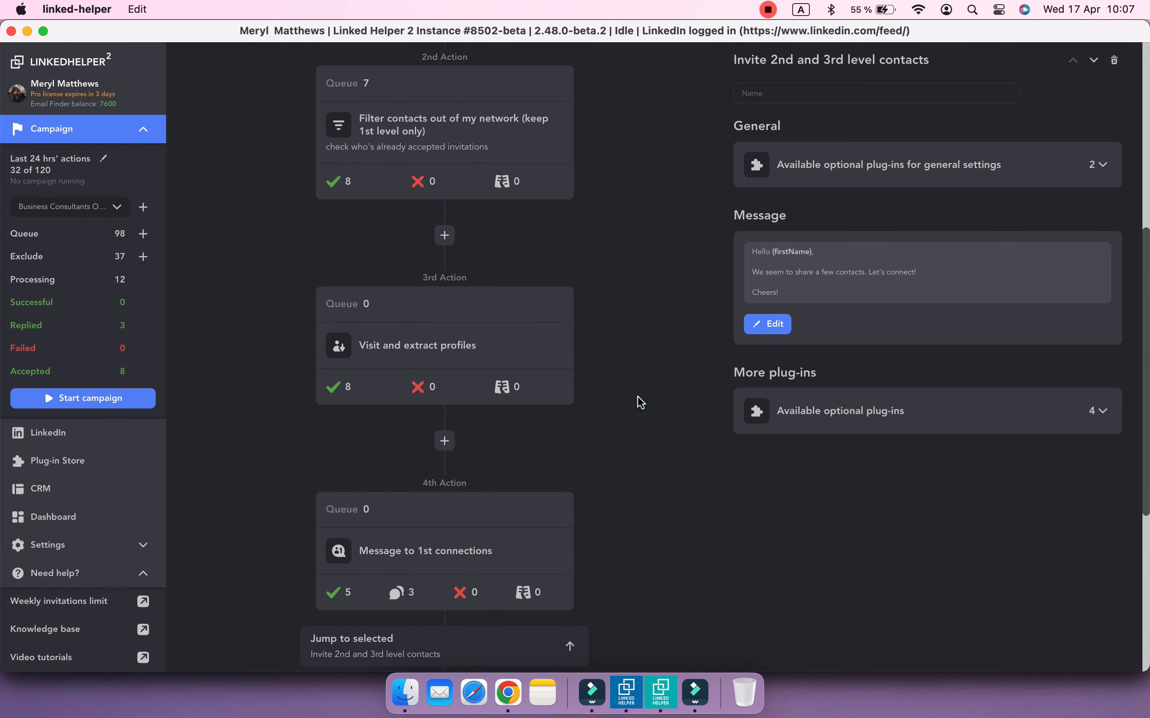
pyautogui.scroll(2, 640, 402)
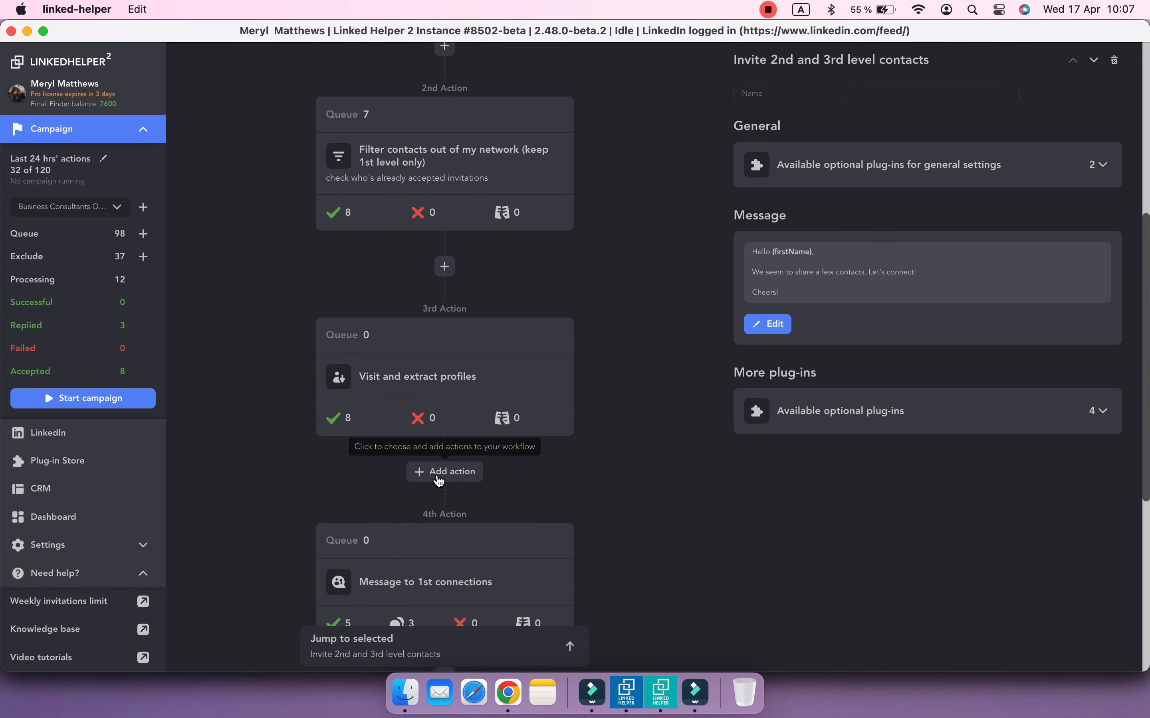
pyautogui.click(439, 480)
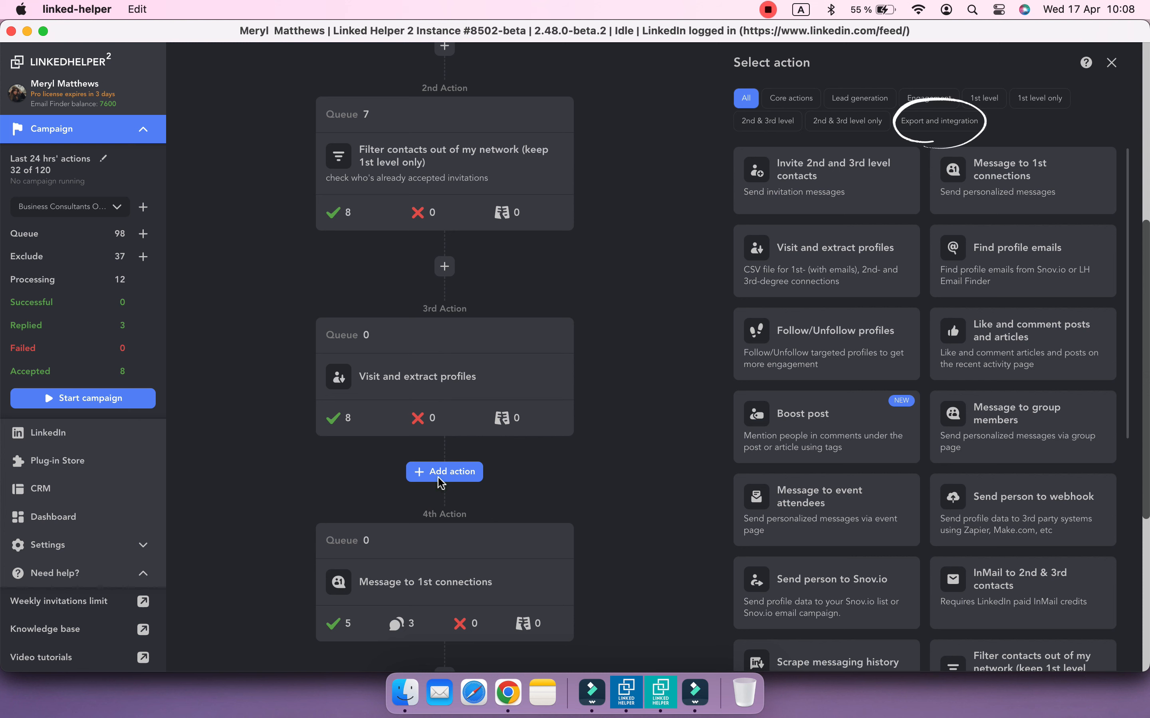
pyautogui.click(921, 126)
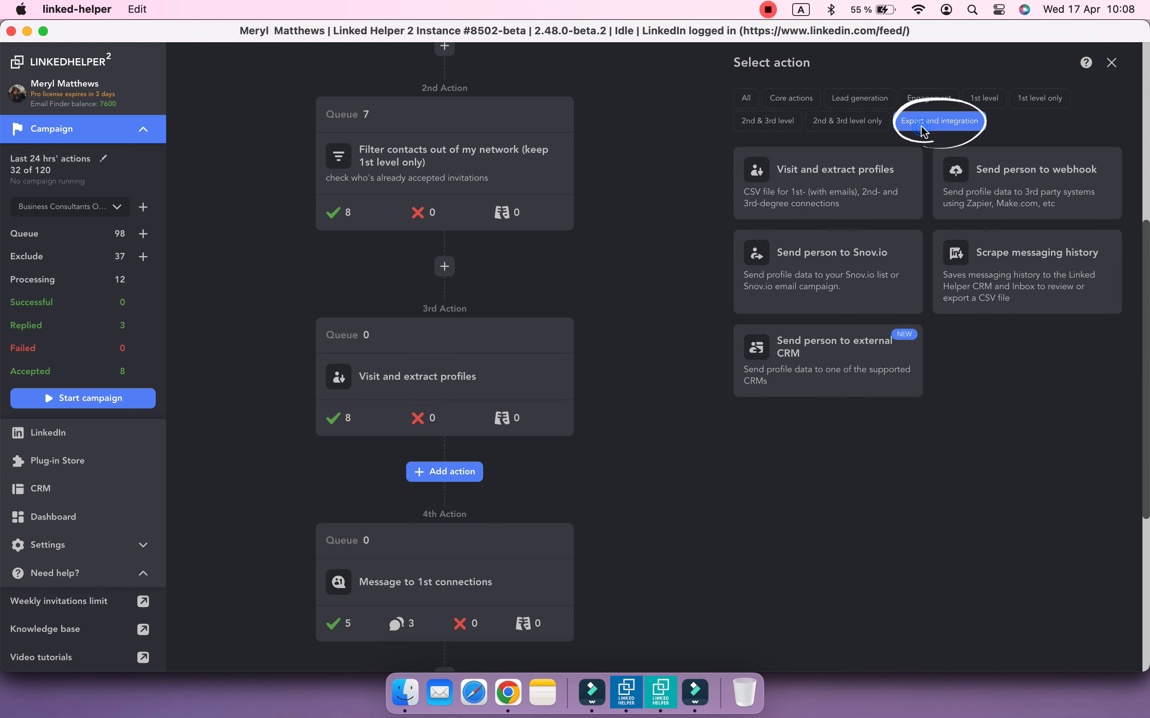
pyautogui.moveTo(884, 392)
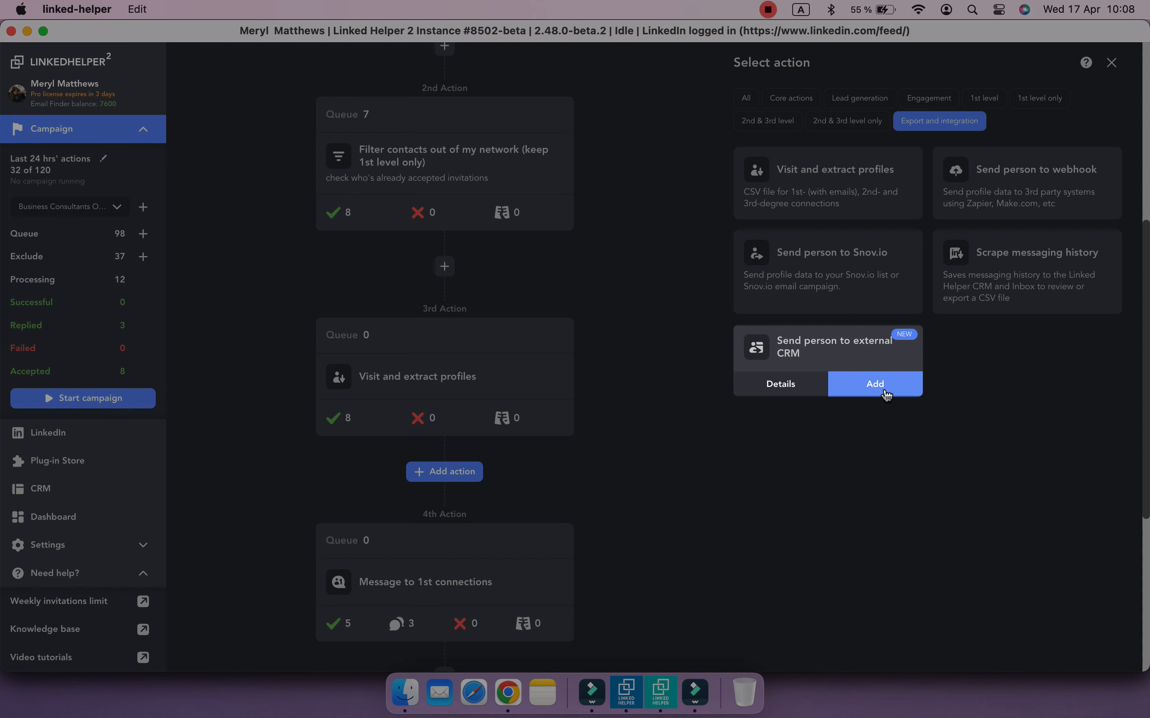
pyautogui.click(885, 393)
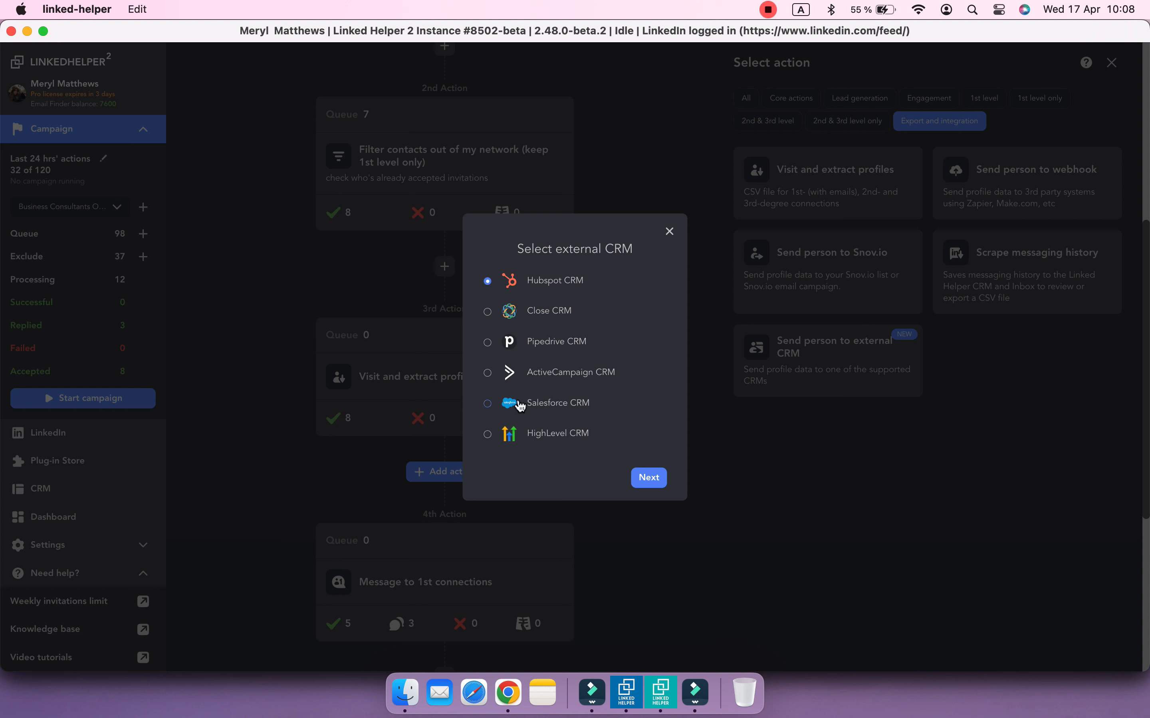
pyautogui.click(649, 480)
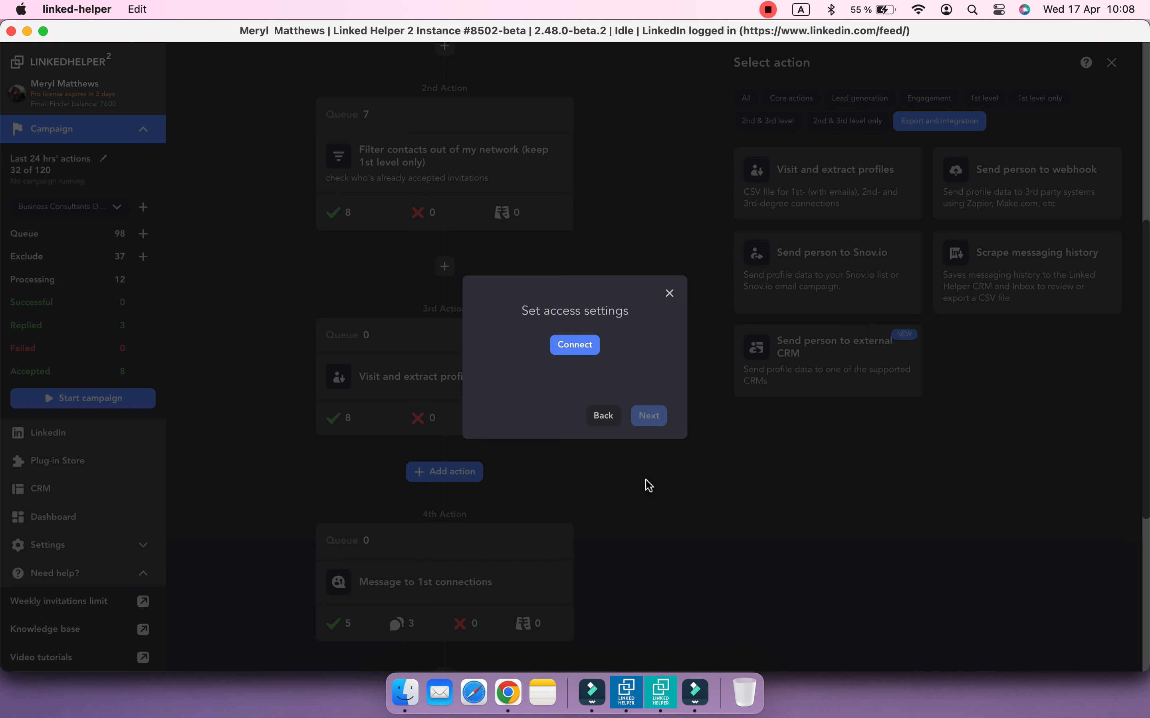
# Step: Connect Salesforce to Linked Helper, allow the browser to open linked-helper 2, and continue to the Salesforce configuration
pyautogui.click(588, 356)
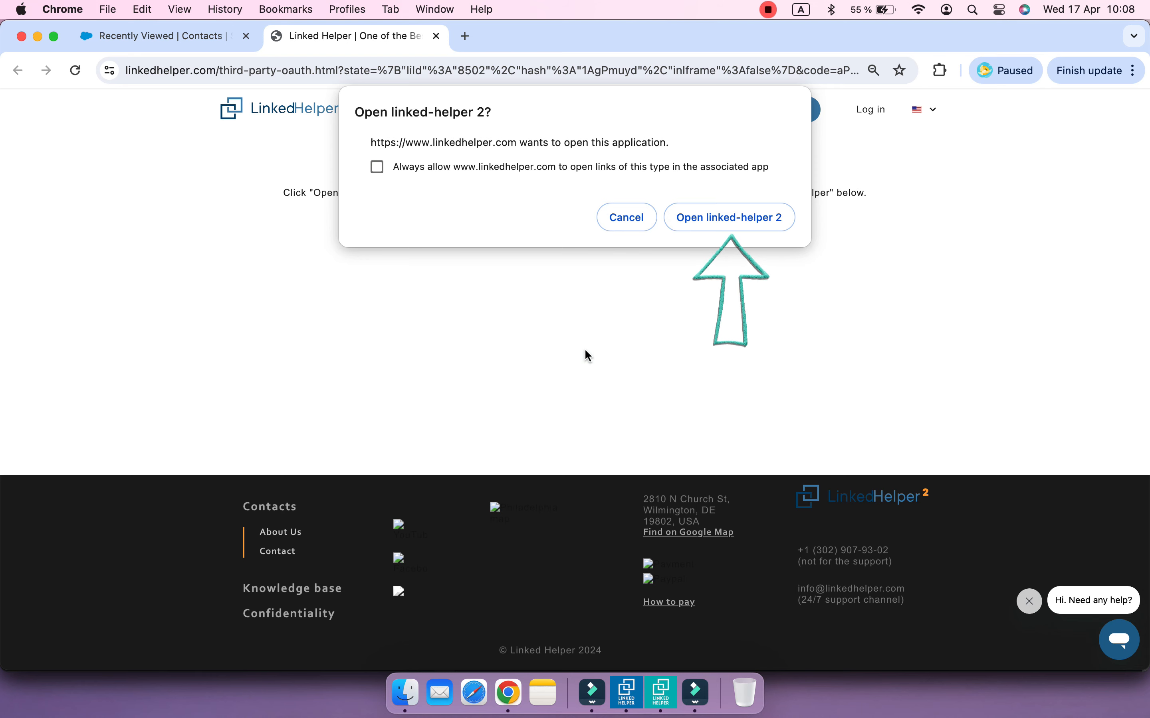
pyautogui.click(706, 218)
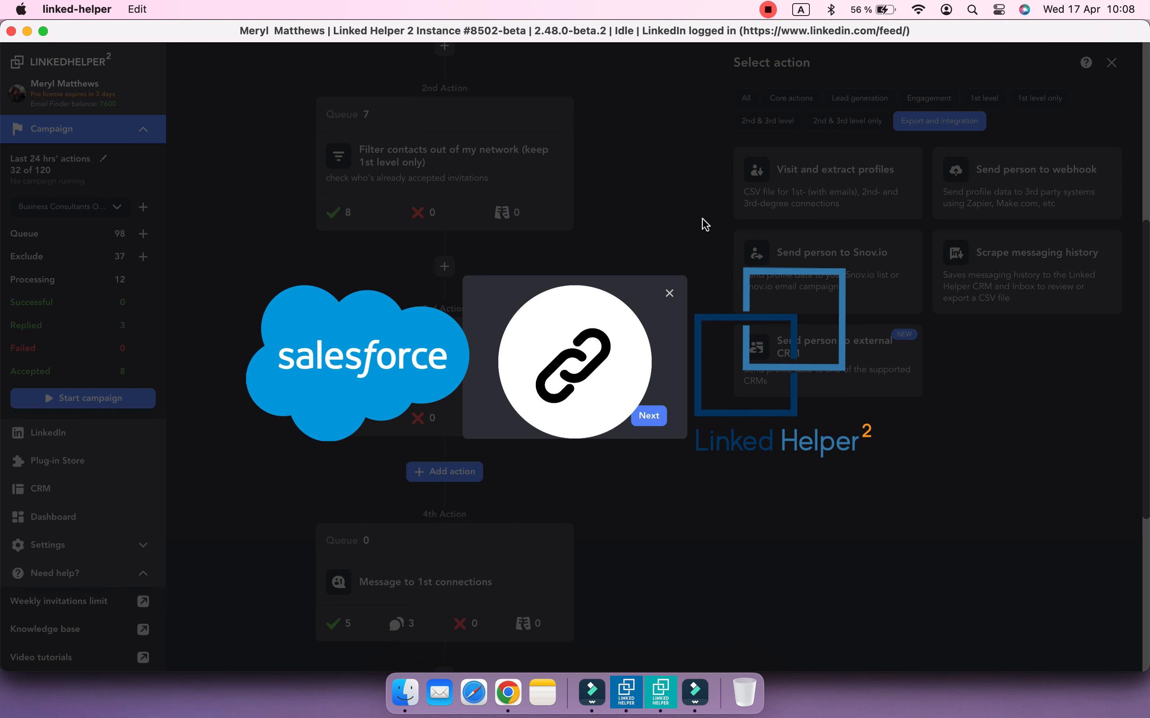
pyautogui.click(649, 422)
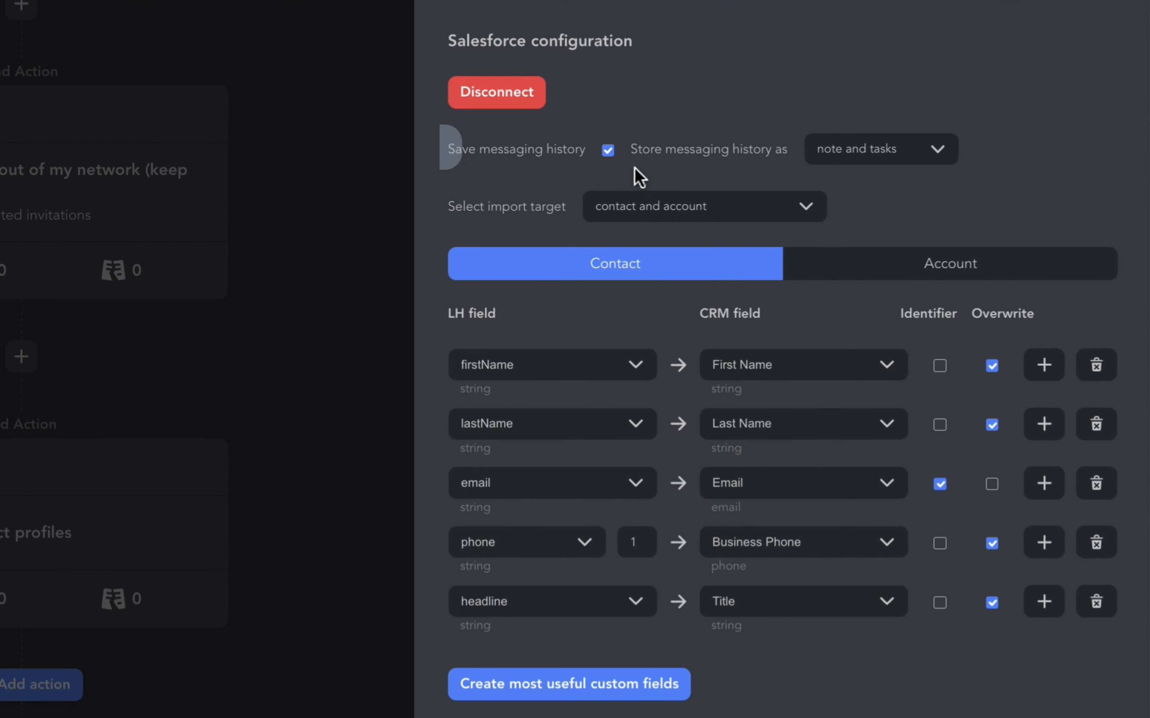
# Step: Toggle Save messaging history off and back on, and set the messaging history to be stored as note
pyautogui.click(608, 151)
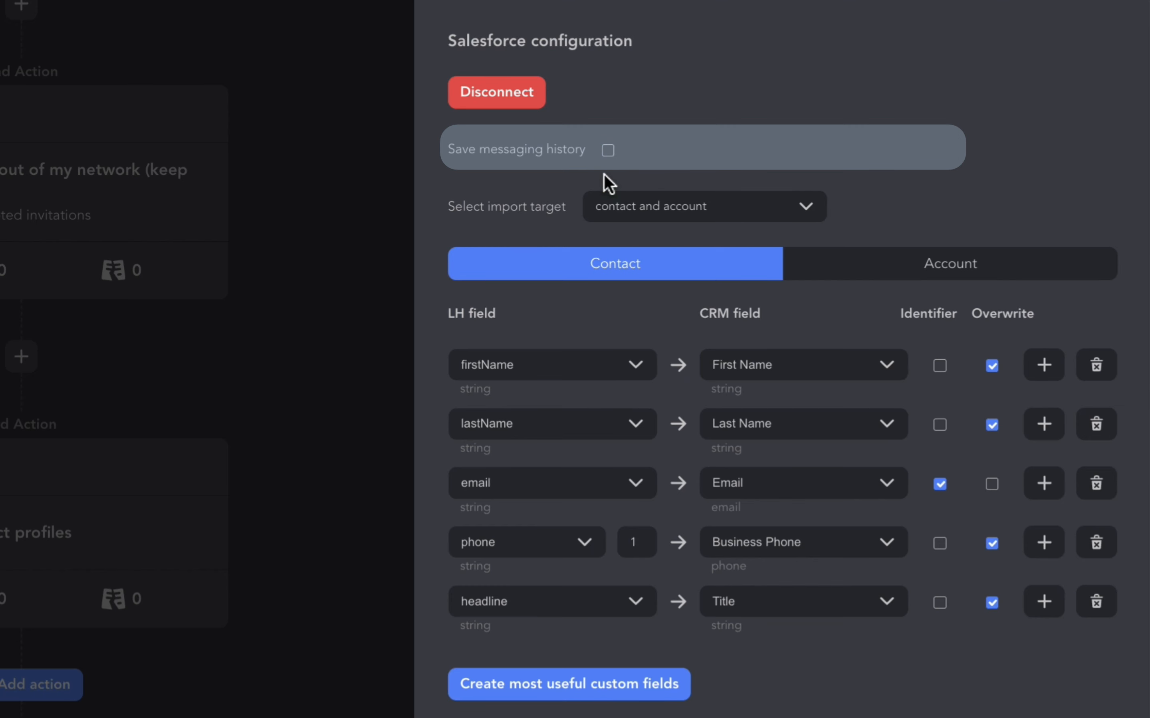
pyautogui.click(608, 152)
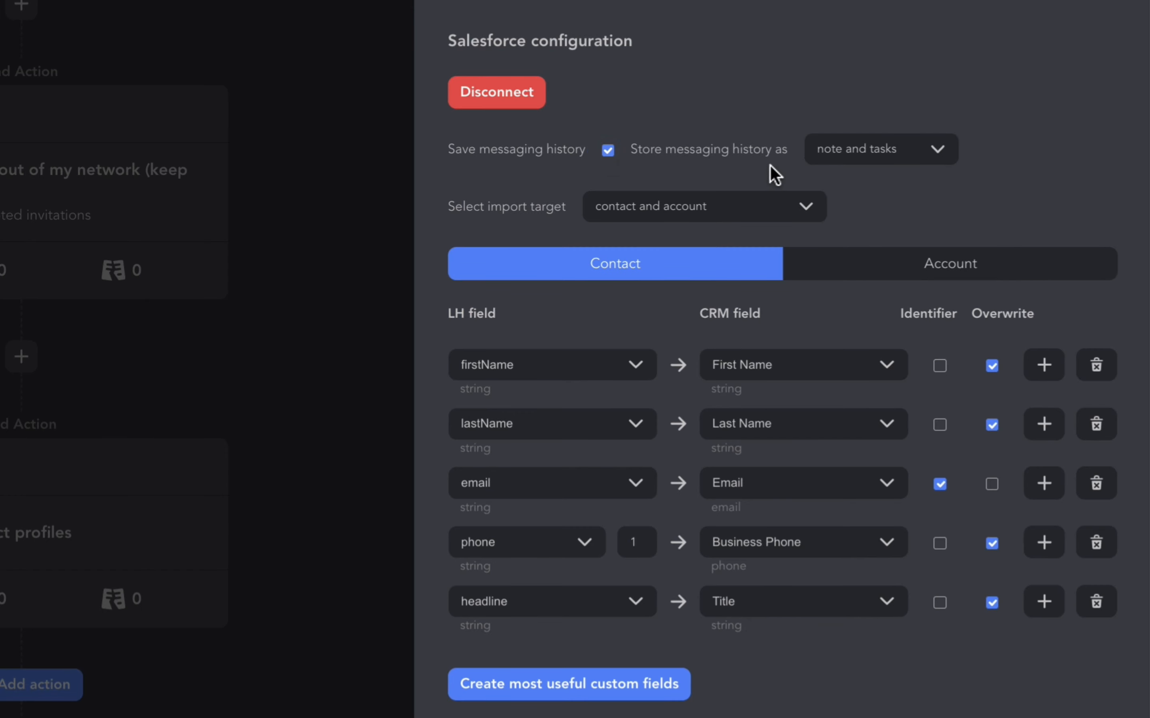
pyautogui.click(938, 155)
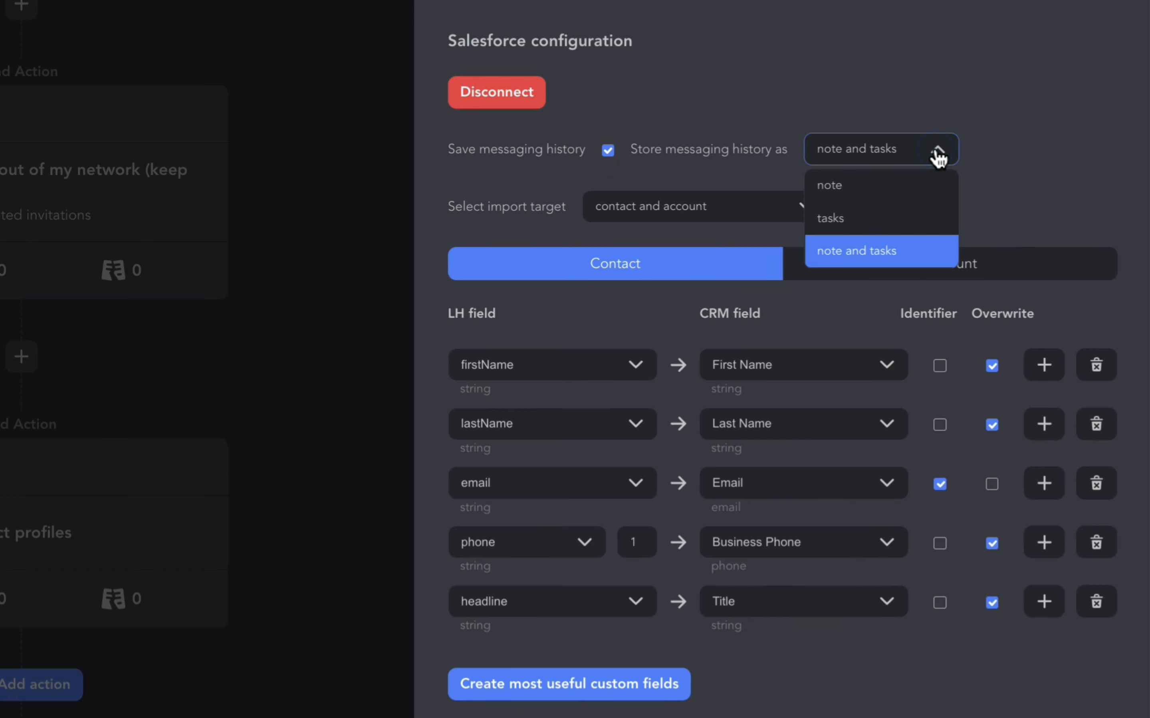
pyautogui.click(941, 186)
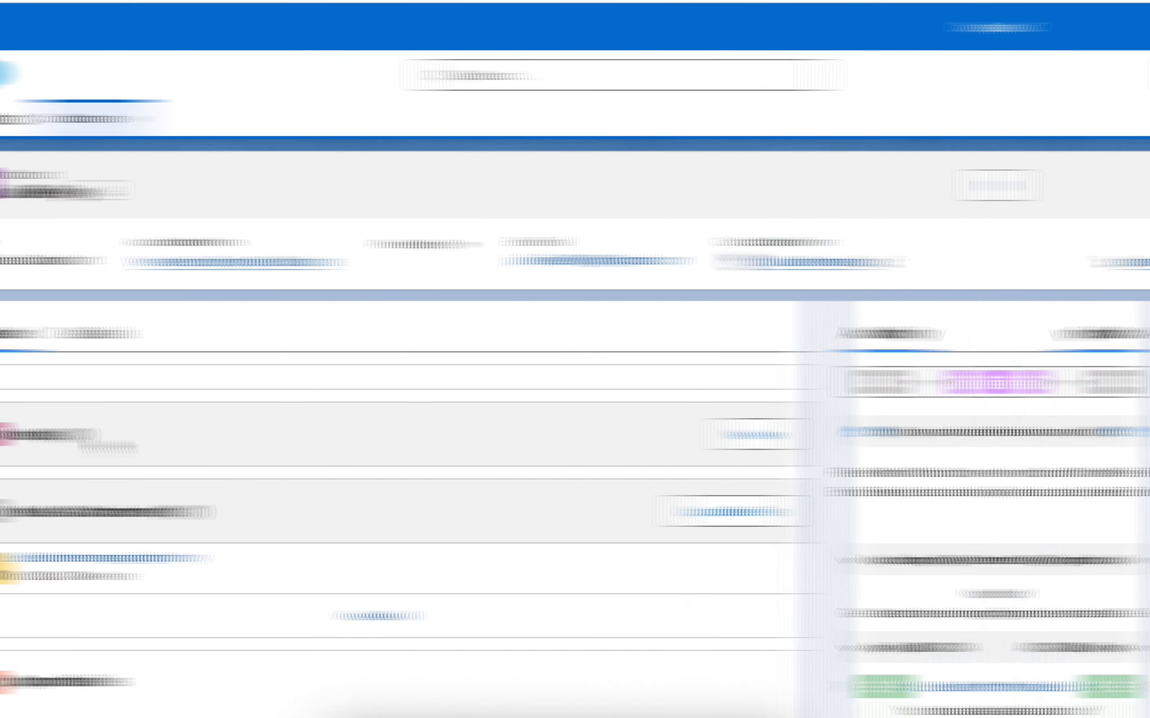
# Step: Switch to the contact in Salesforce and read the details of its LH LinkedIn messaging history note
pyautogui.scroll(-5, 722, 453)
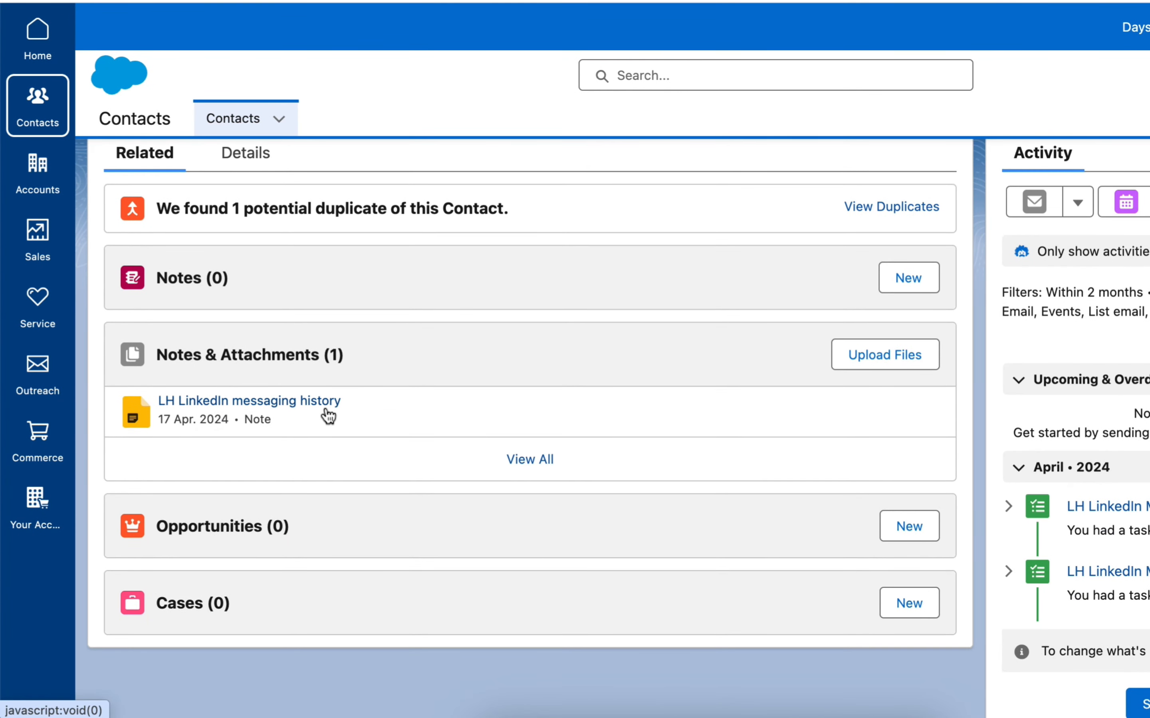
pyautogui.click(325, 414)
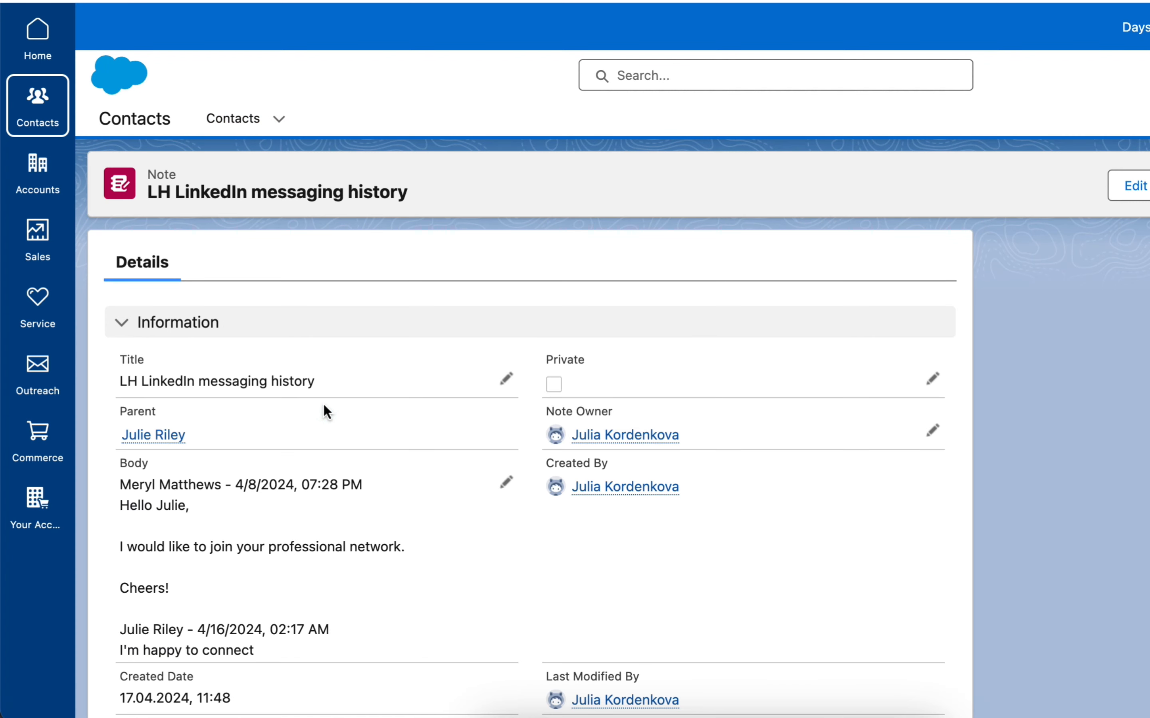
pyautogui.scroll(-3, 323, 402)
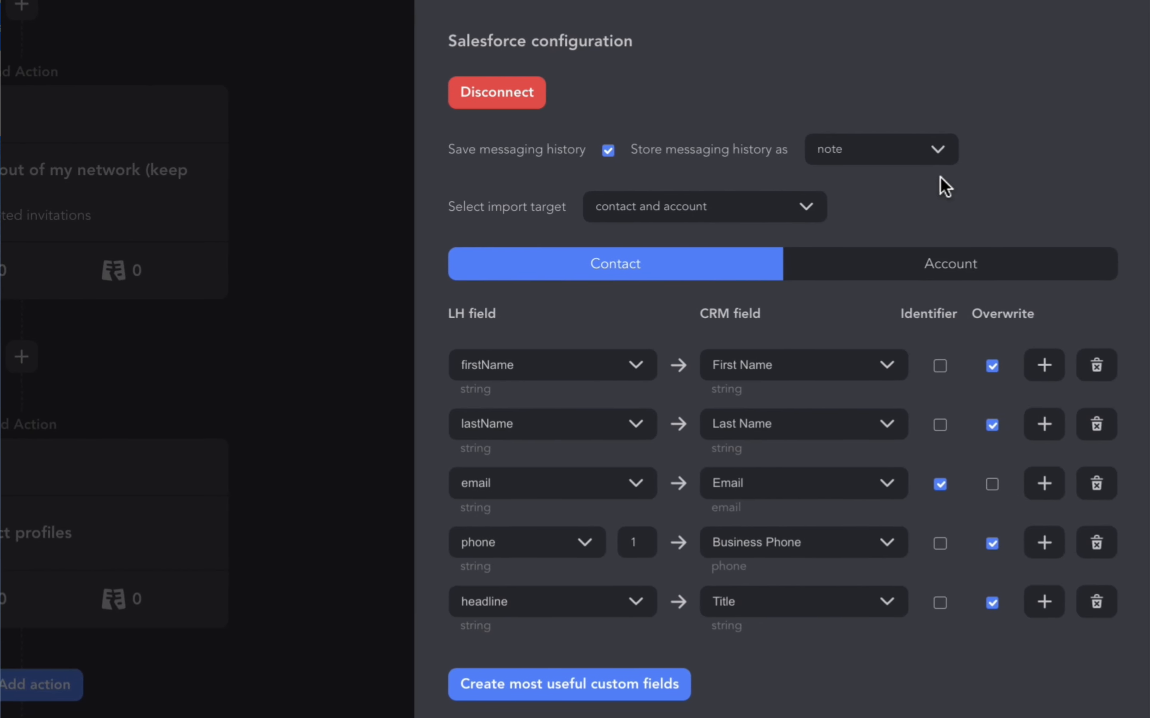
# Step: Store messaging history as tasks in Linked Helper, and inspect an LH LinkedIn Message task from the contact's activity in Salesforce
pyautogui.click(938, 151)
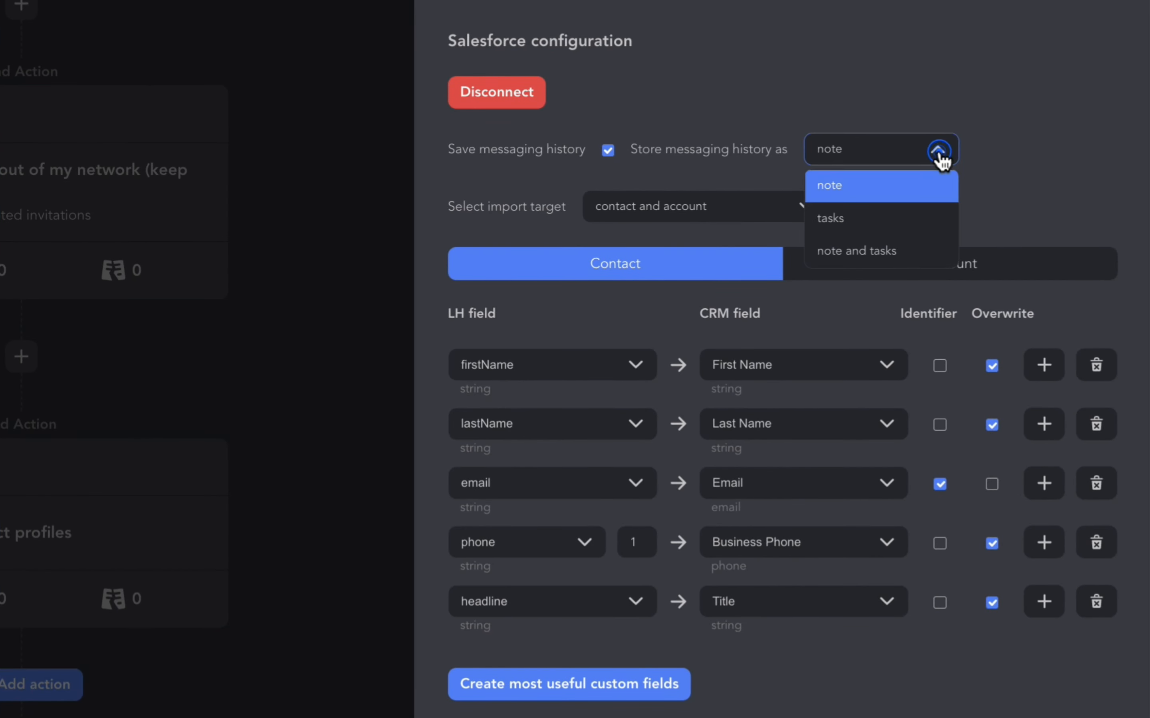
pyautogui.click(919, 229)
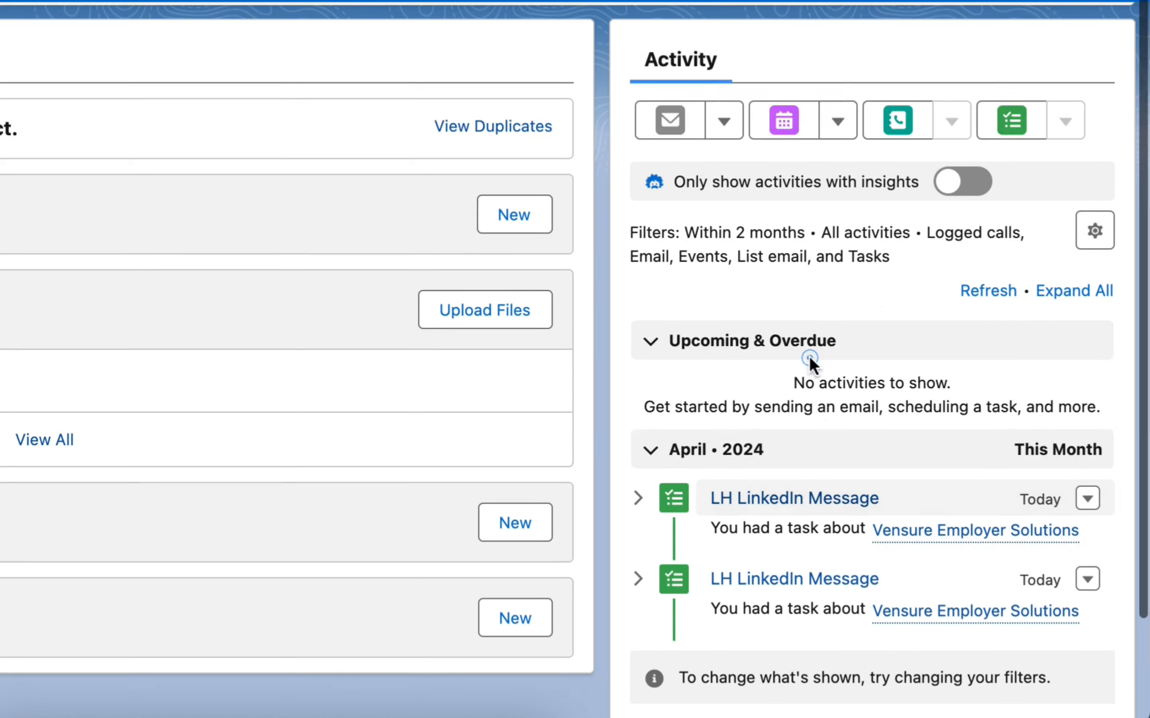
pyautogui.click(812, 359)
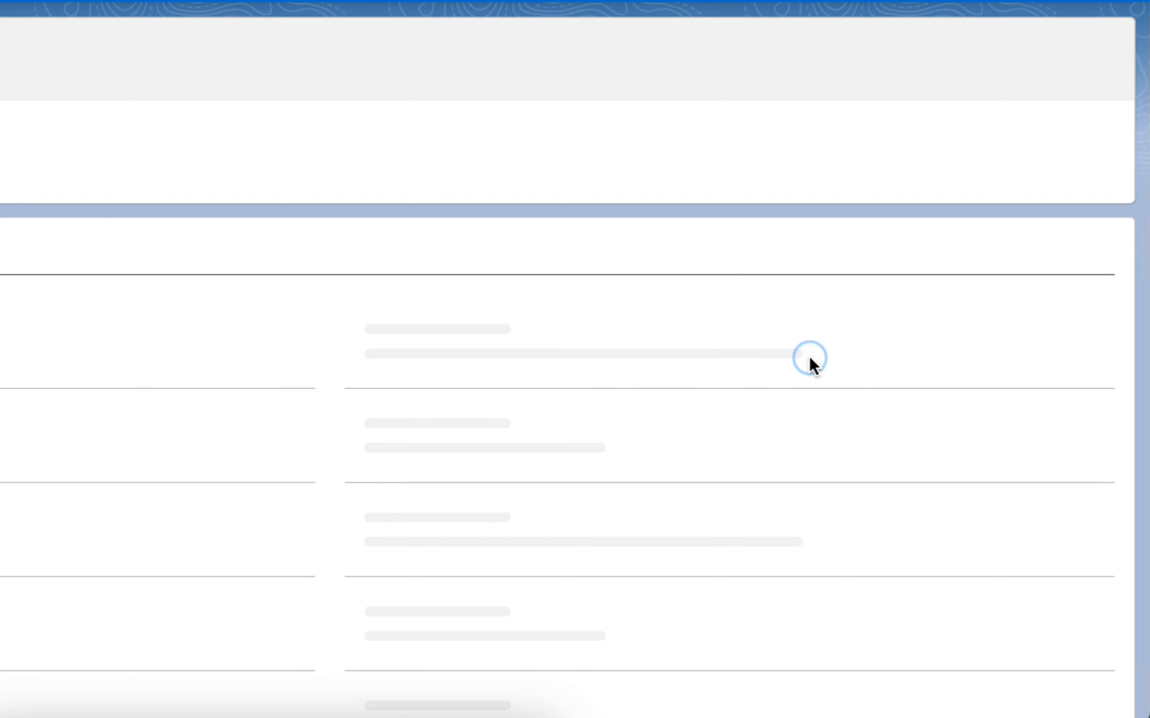
pyautogui.scroll(-5, 534, 432)
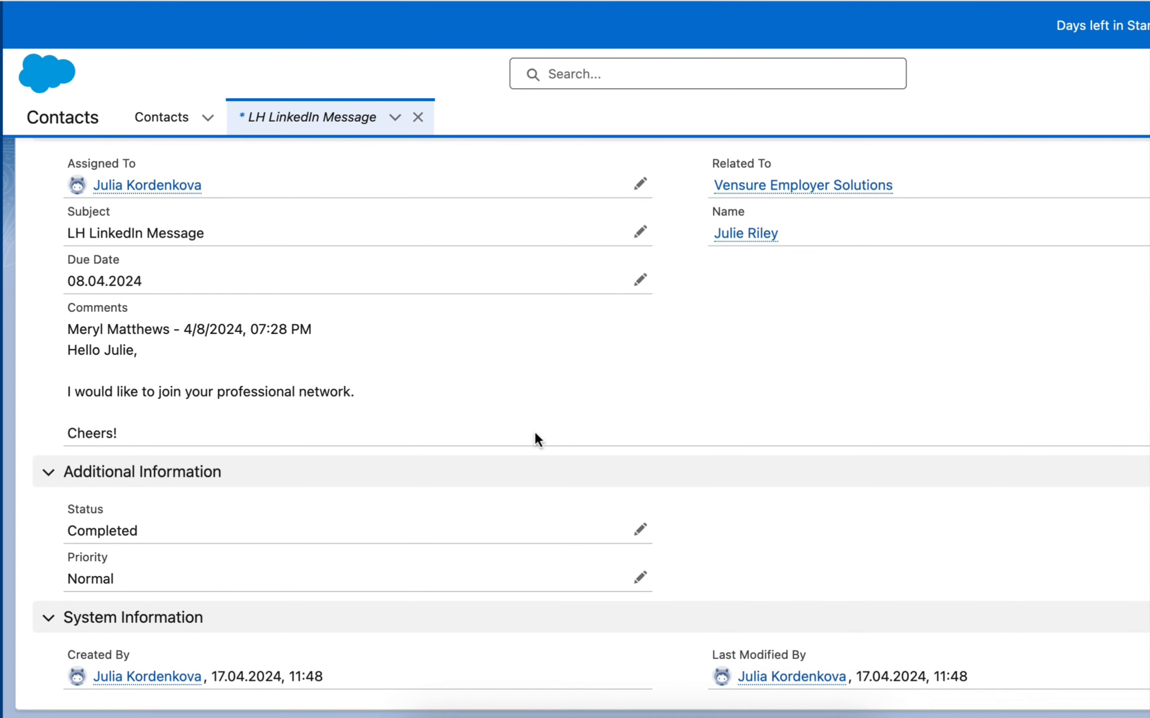
pyautogui.scroll(6, 534, 431)
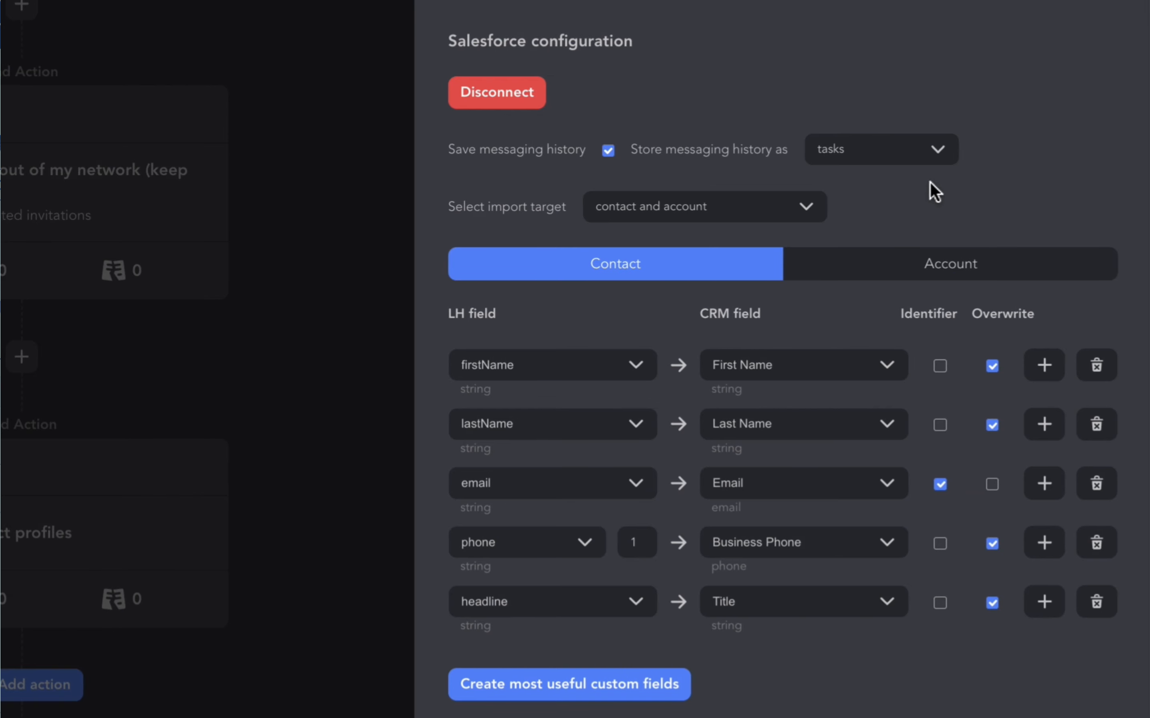
# Step: Set the Salesforce configuration in Linked Helper to store messaging history as note and tasks
pyautogui.click(943, 149)
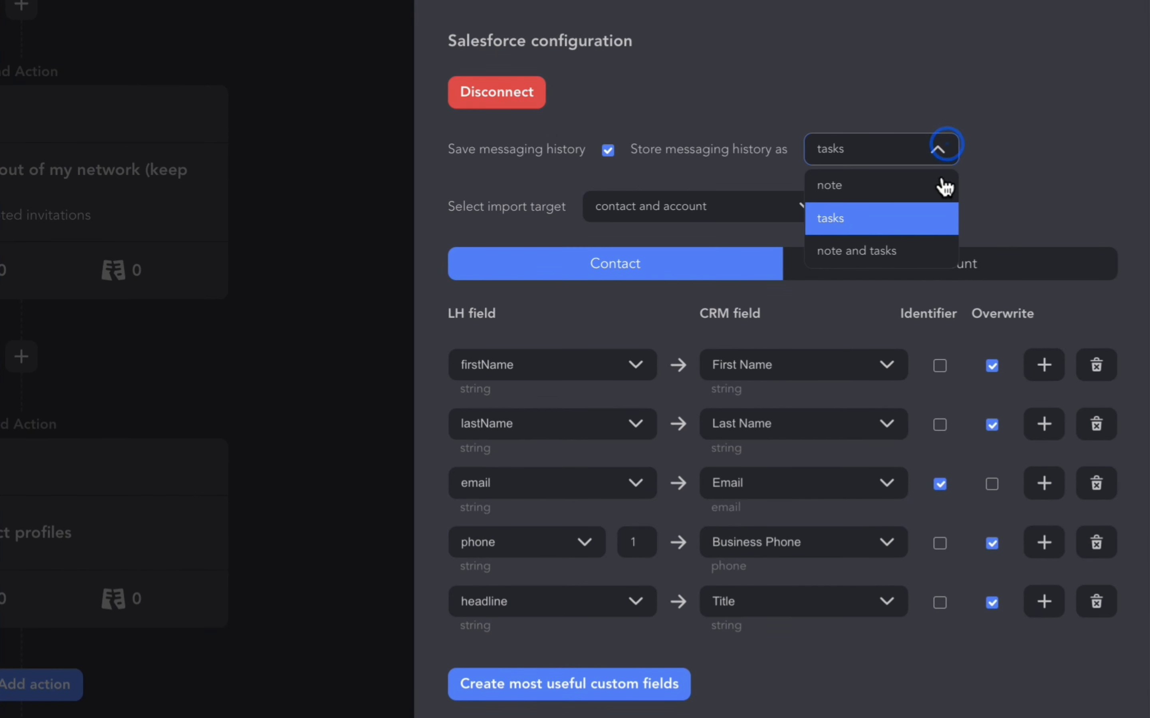
pyautogui.click(929, 254)
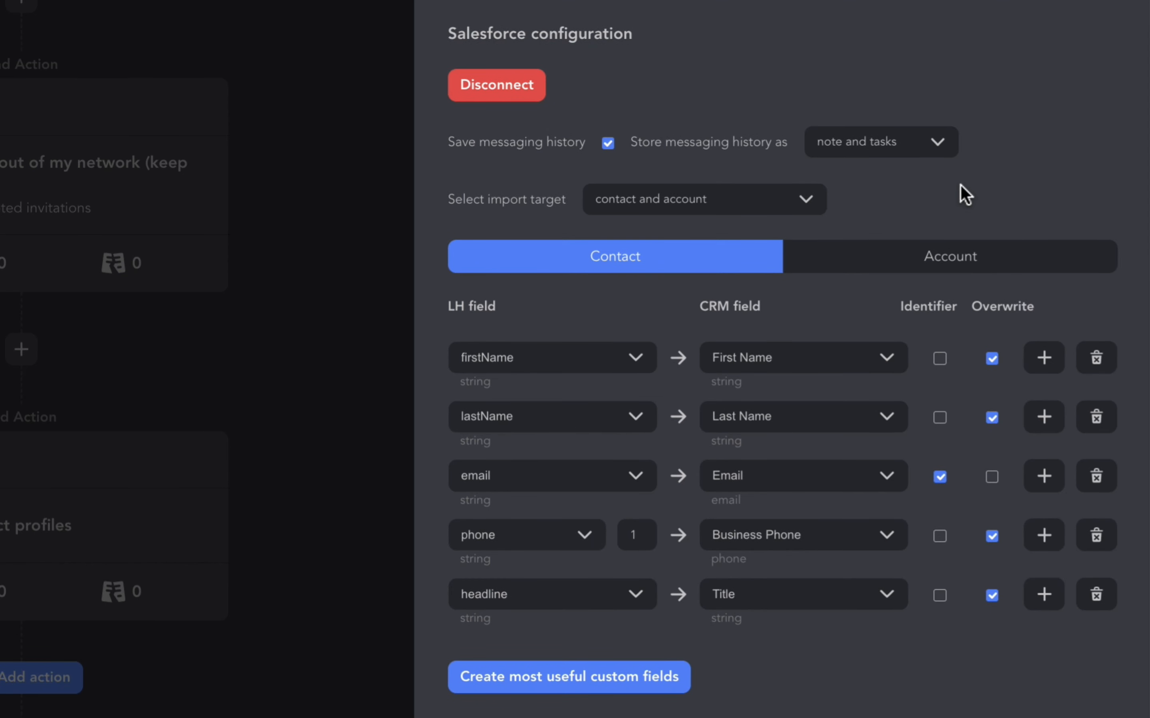
# Step: Try the lead and the contact and account import targets, and settle on lead, contact and account
pyautogui.click(793, 197)
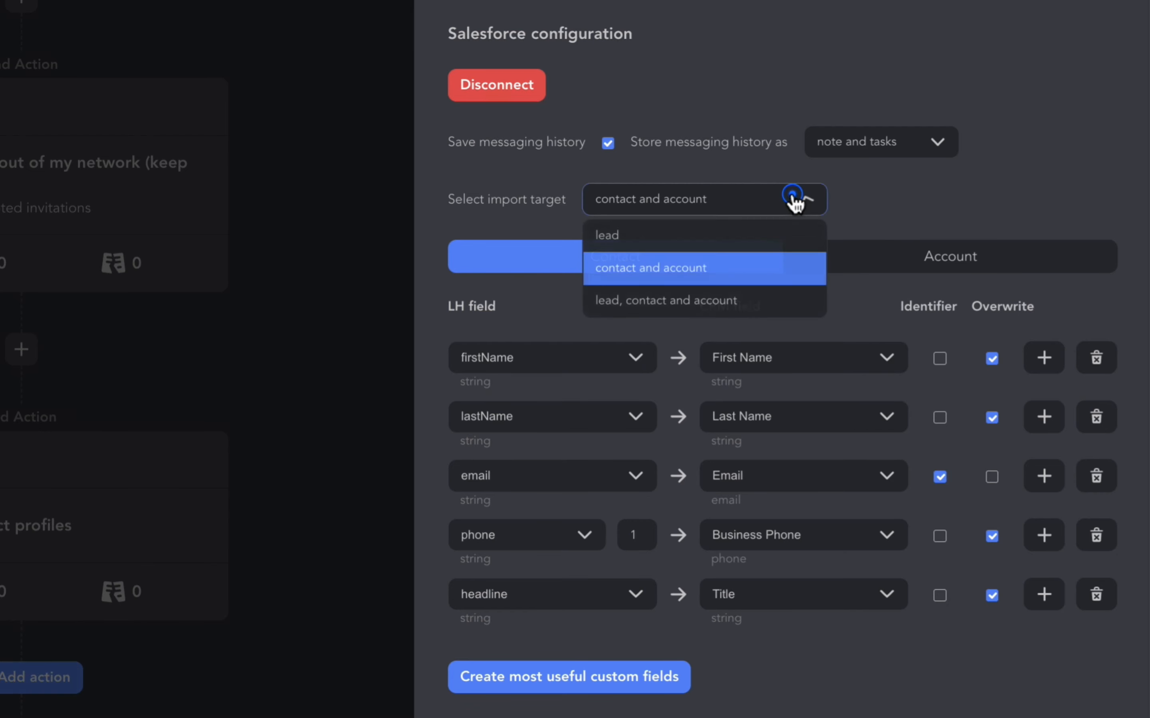
pyautogui.click(791, 235)
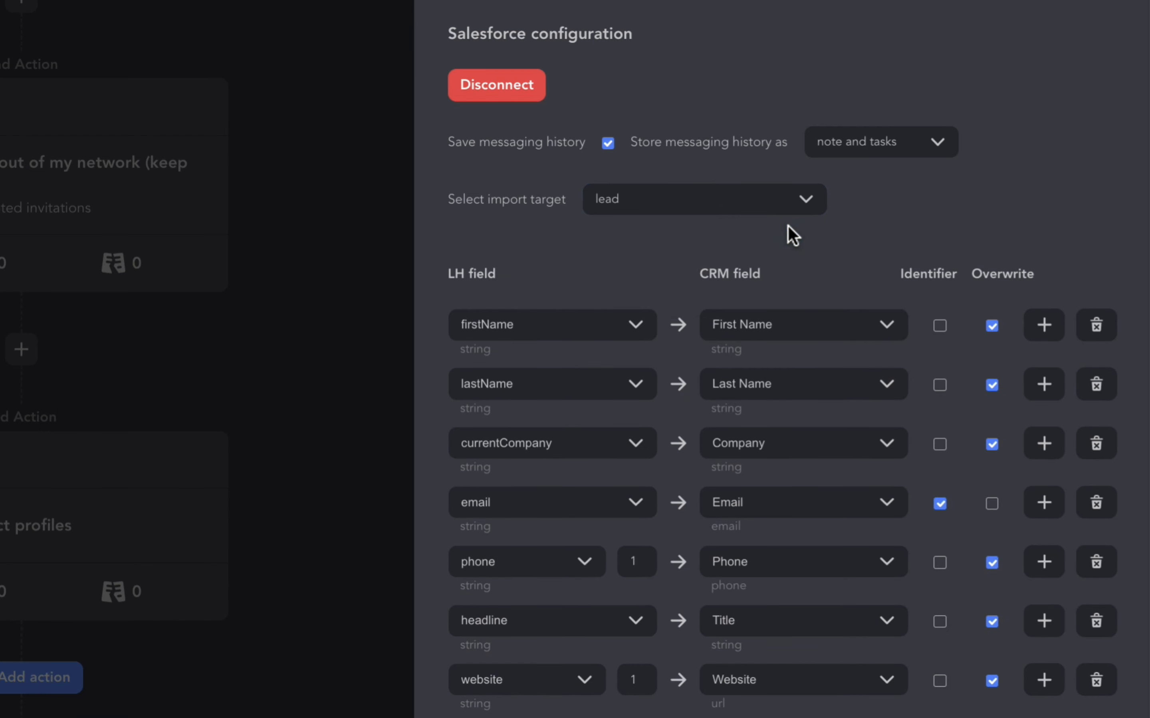
pyautogui.click(802, 209)
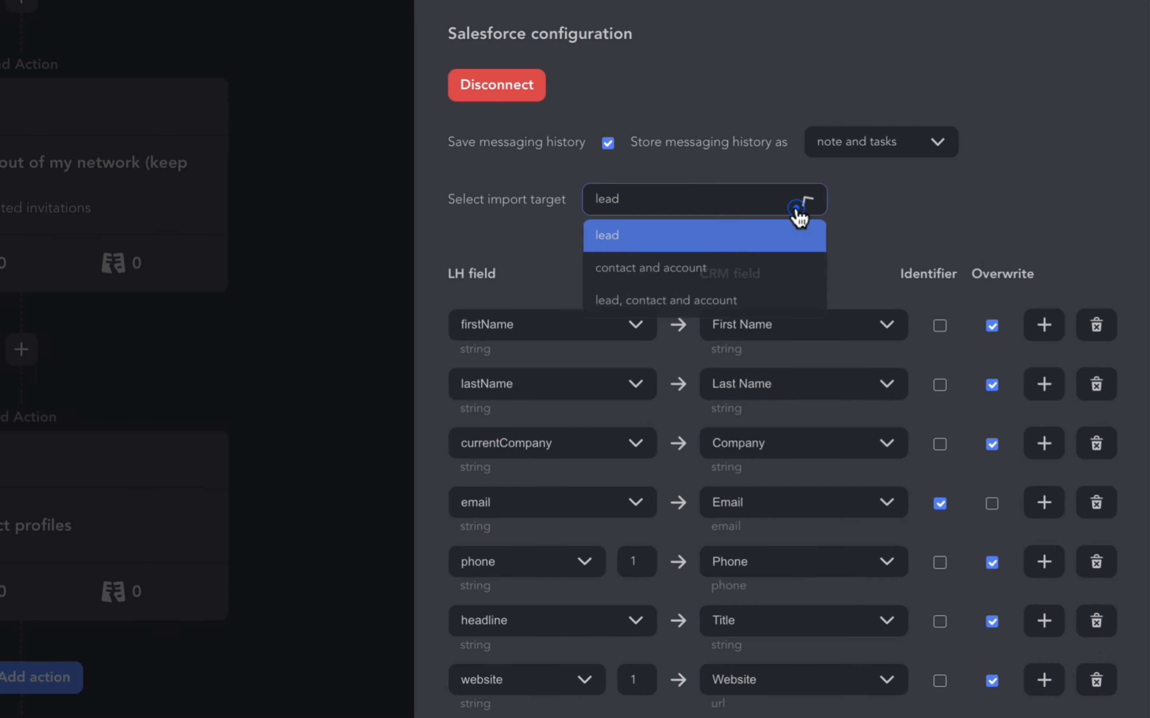
pyautogui.click(780, 271)
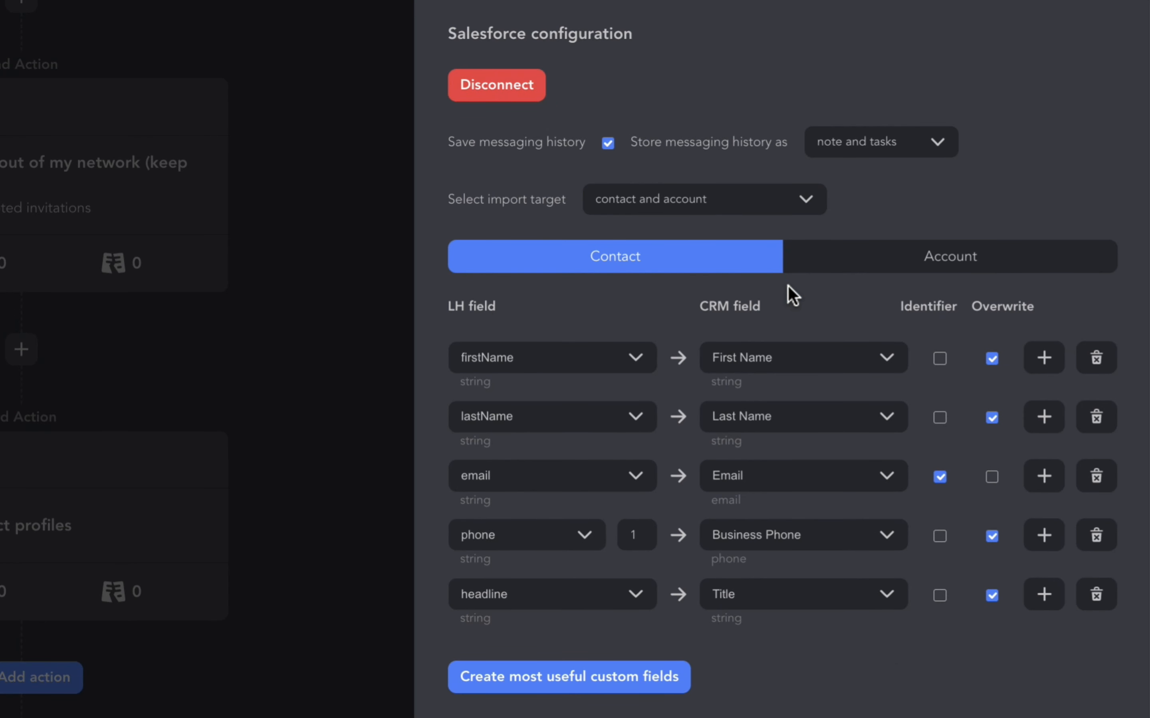
pyautogui.click(799, 194)
pyautogui.click(755, 302)
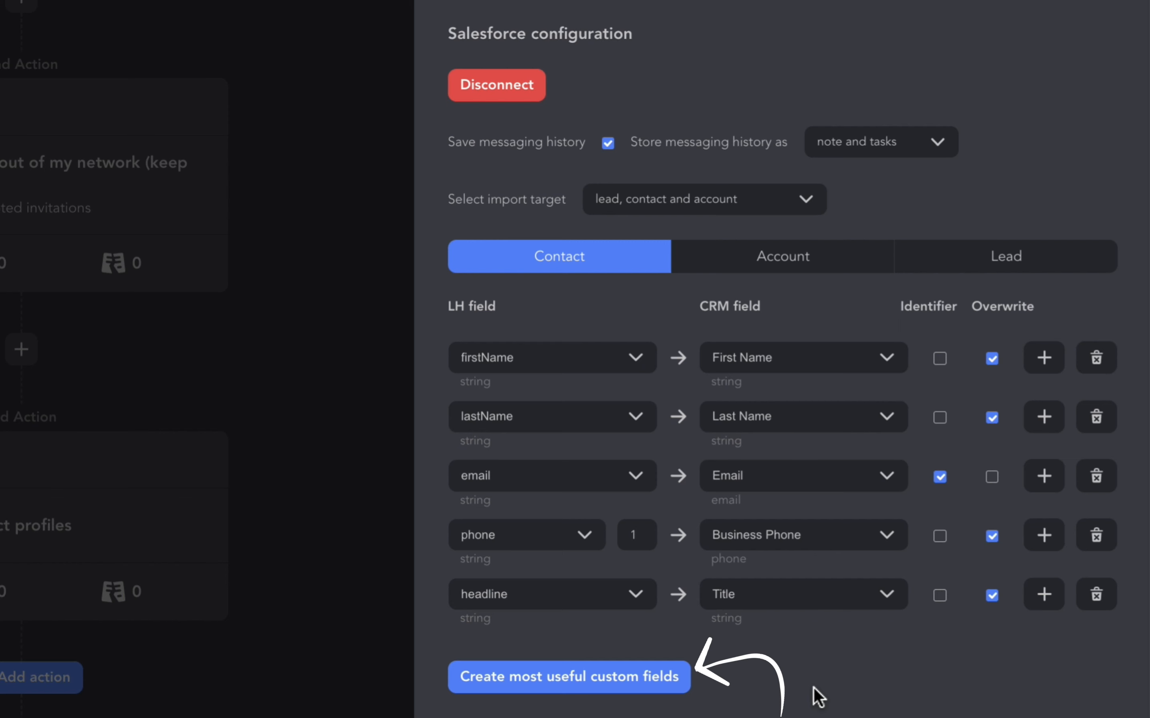
# Step: Create the most useful custom fields for Contact, leaving out lh_twitter and lh_messenger
pyautogui.click(670, 684)
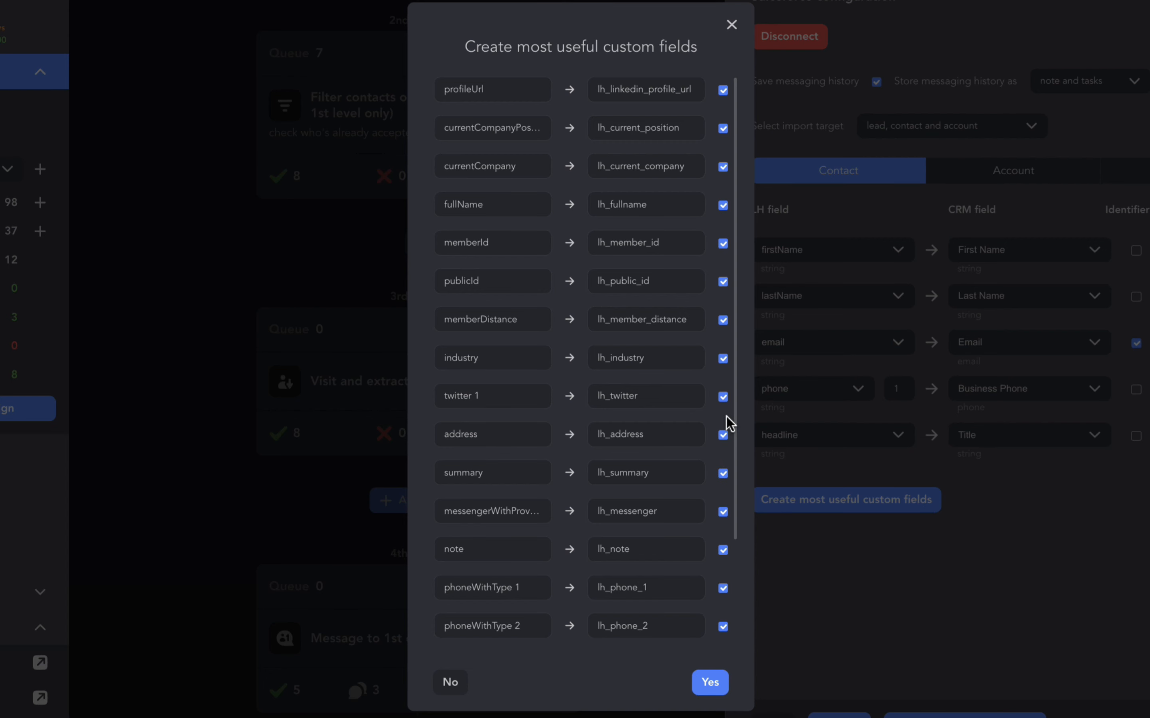
pyautogui.scroll(-3, 725, 416)
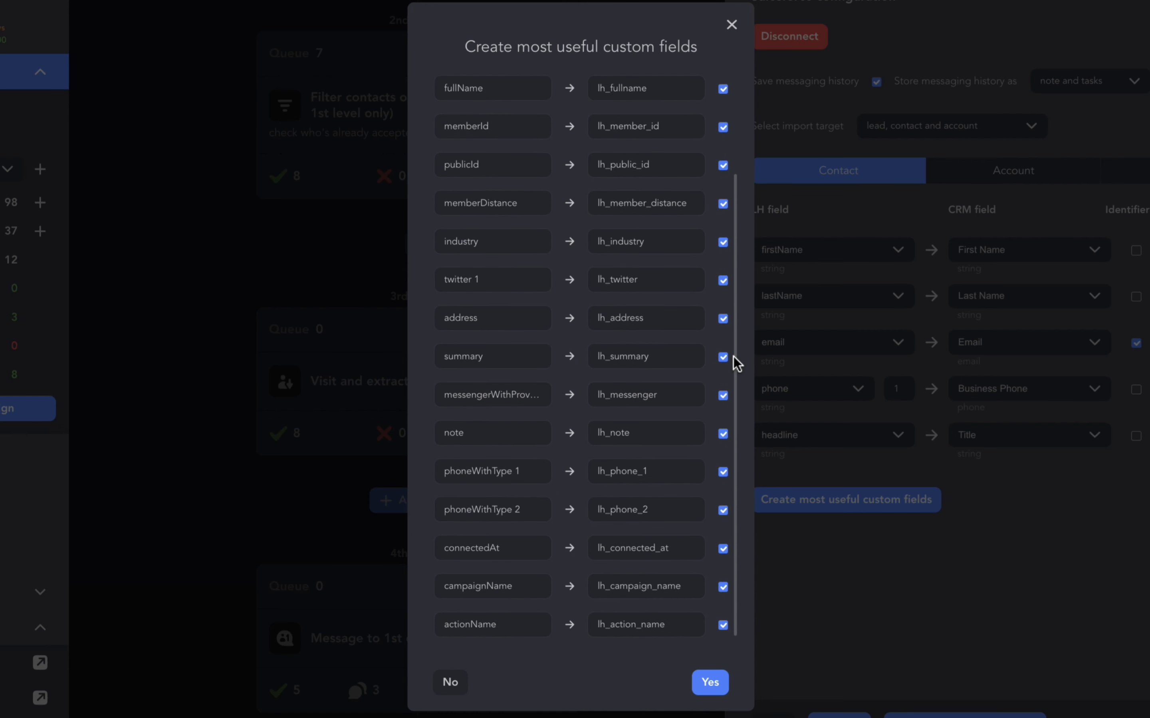
pyautogui.click(722, 282)
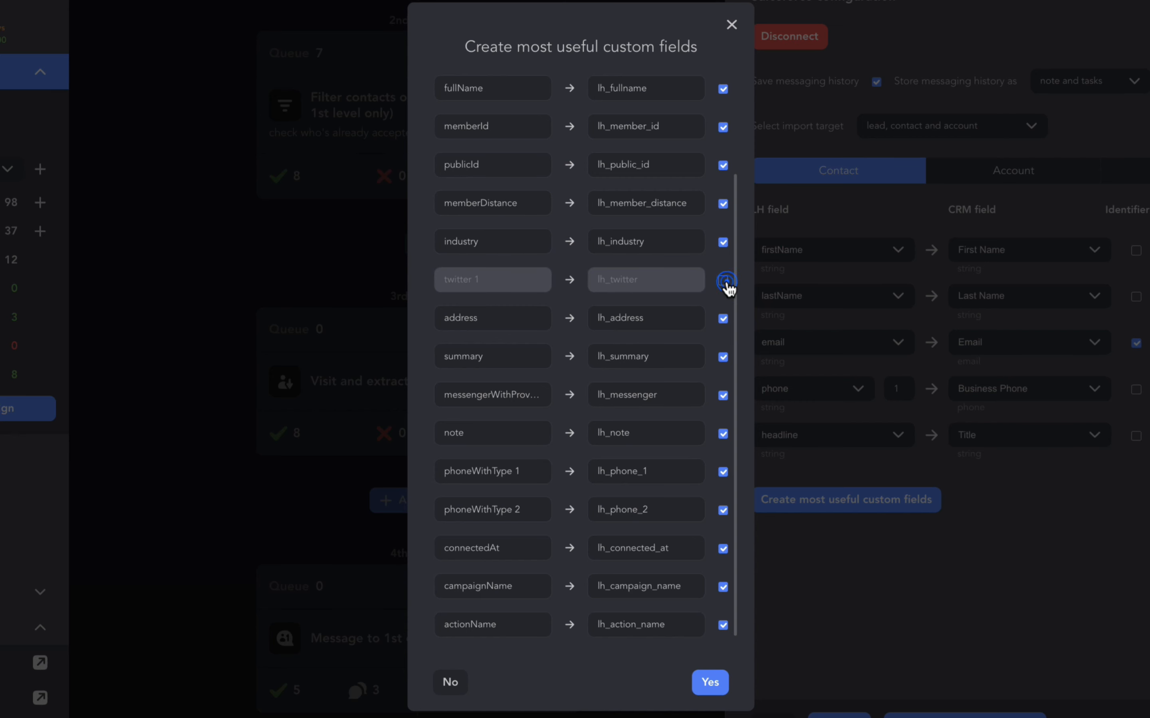
pyautogui.click(723, 395)
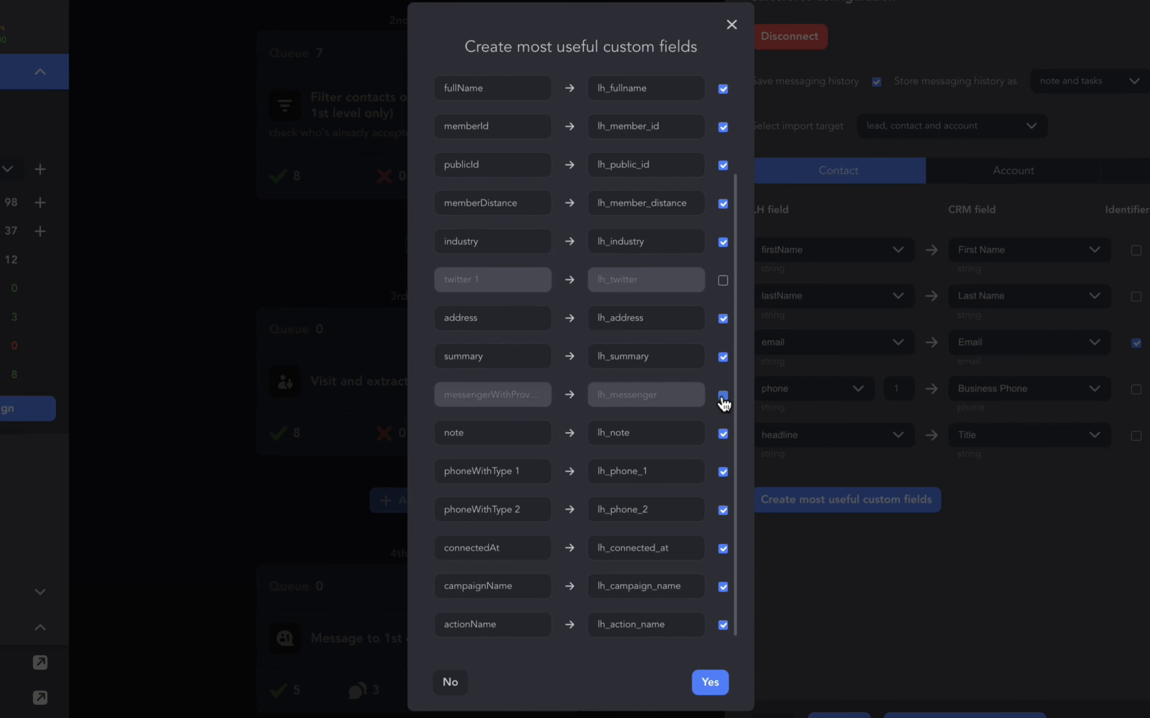
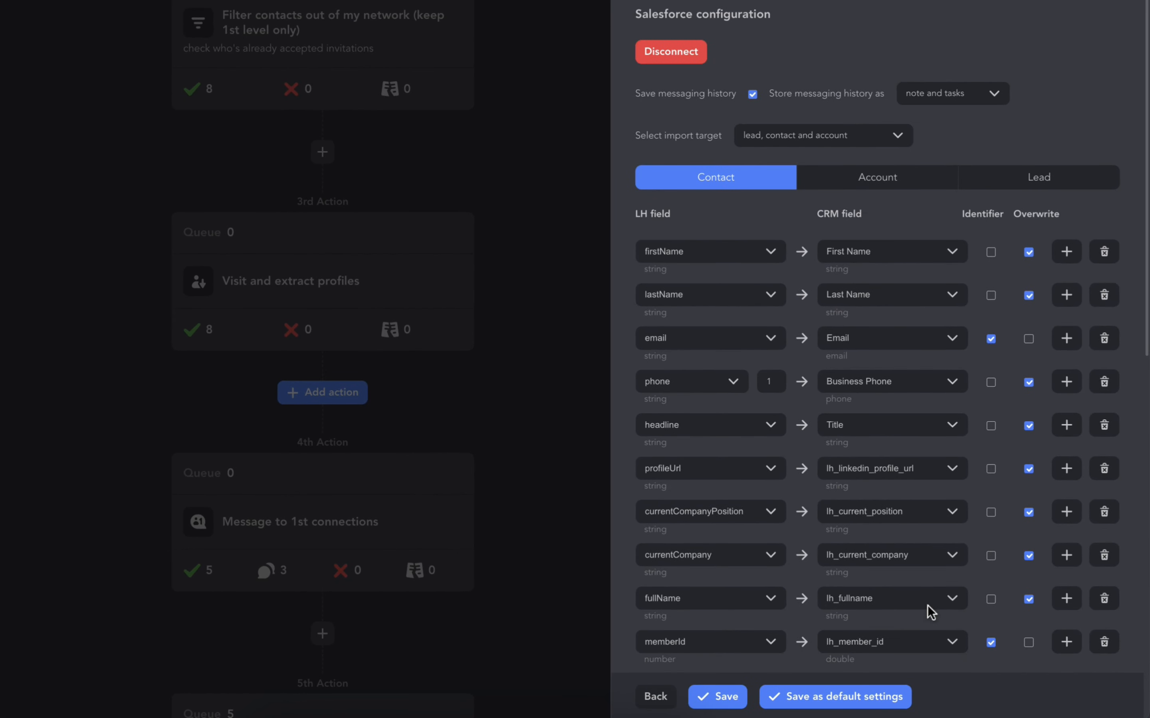
# Step: Create the most useful custom fields for Account with the suggested selection
pyautogui.click(893, 182)
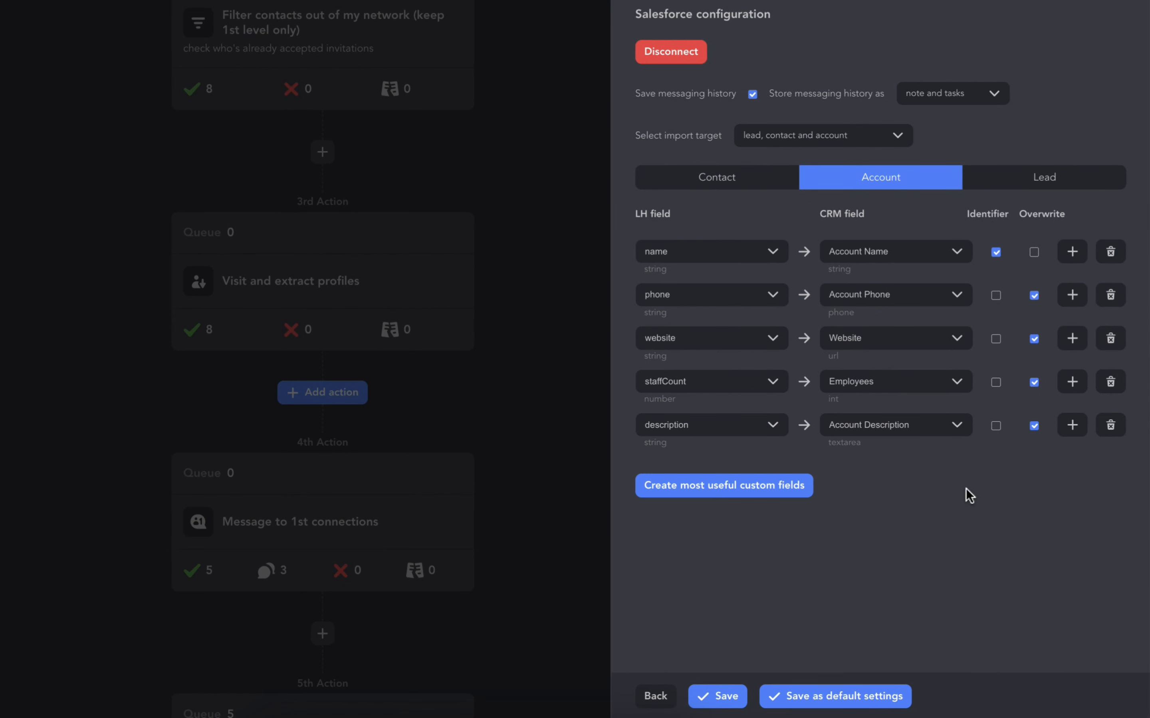
pyautogui.click(769, 489)
pyautogui.click(595, 620)
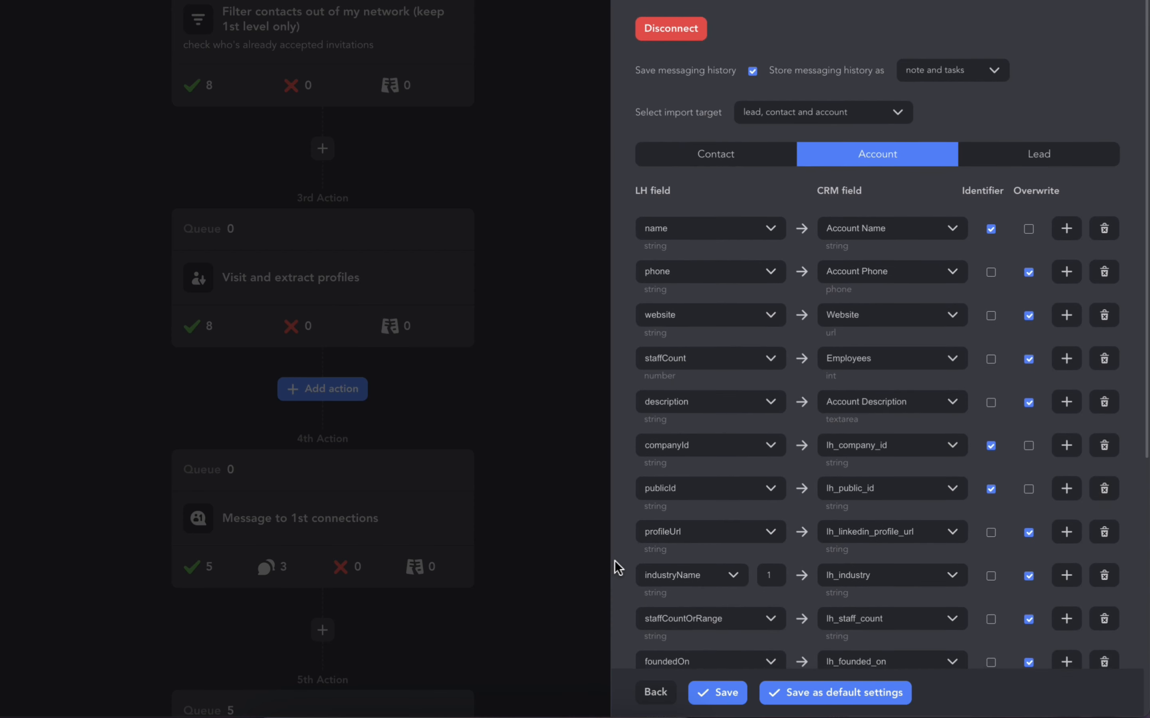
# Step: Delete the headquarterLine1 and headquarterPostalCode mappings from the Account fields
pyautogui.scroll(-3, 617, 568)
pyautogui.scroll(-5, 617, 568)
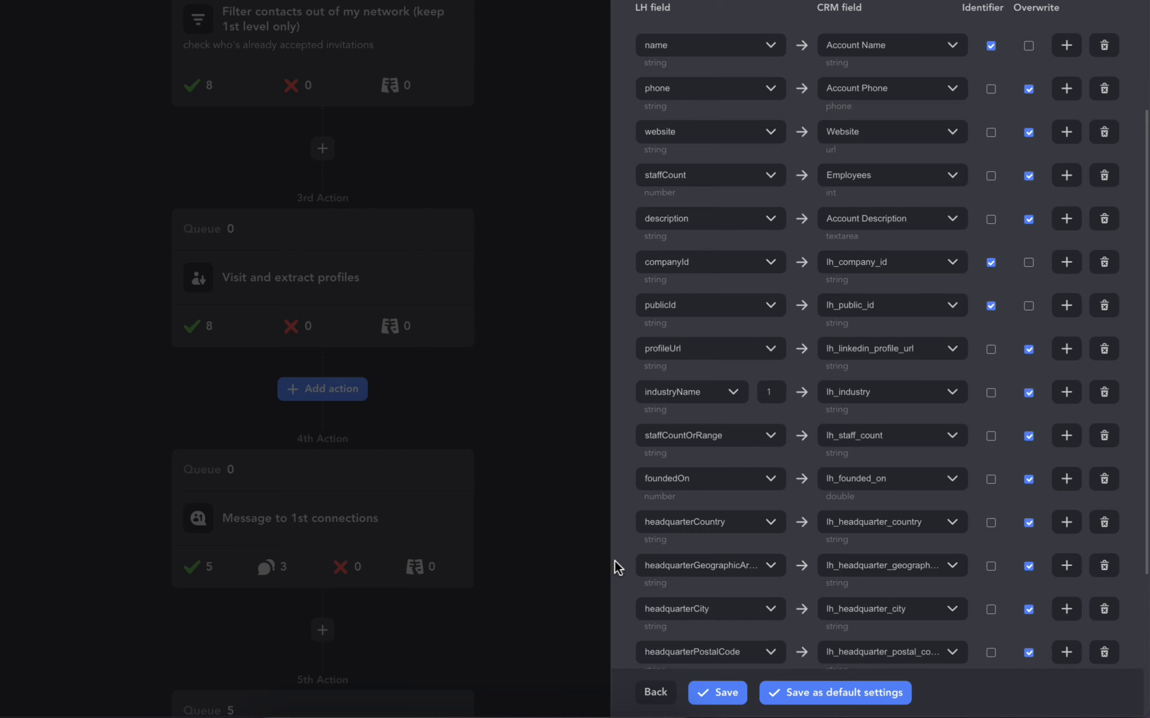
pyautogui.click(1104, 519)
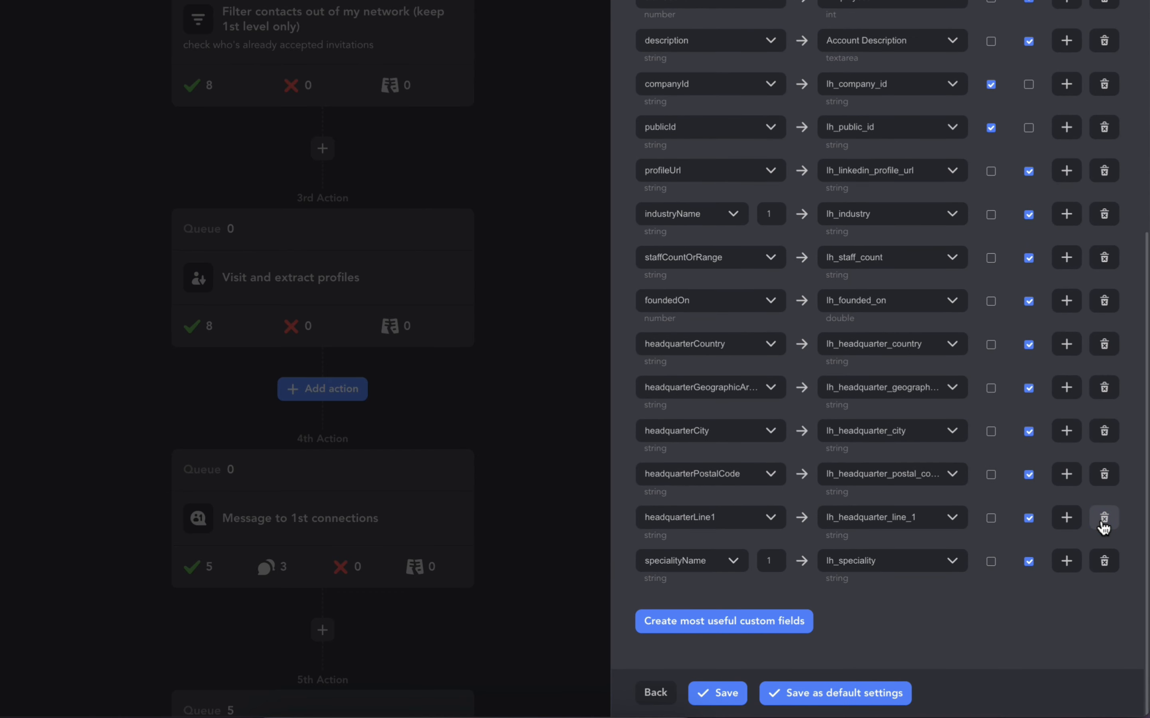
pyautogui.click(1103, 521)
pyautogui.click(1104, 519)
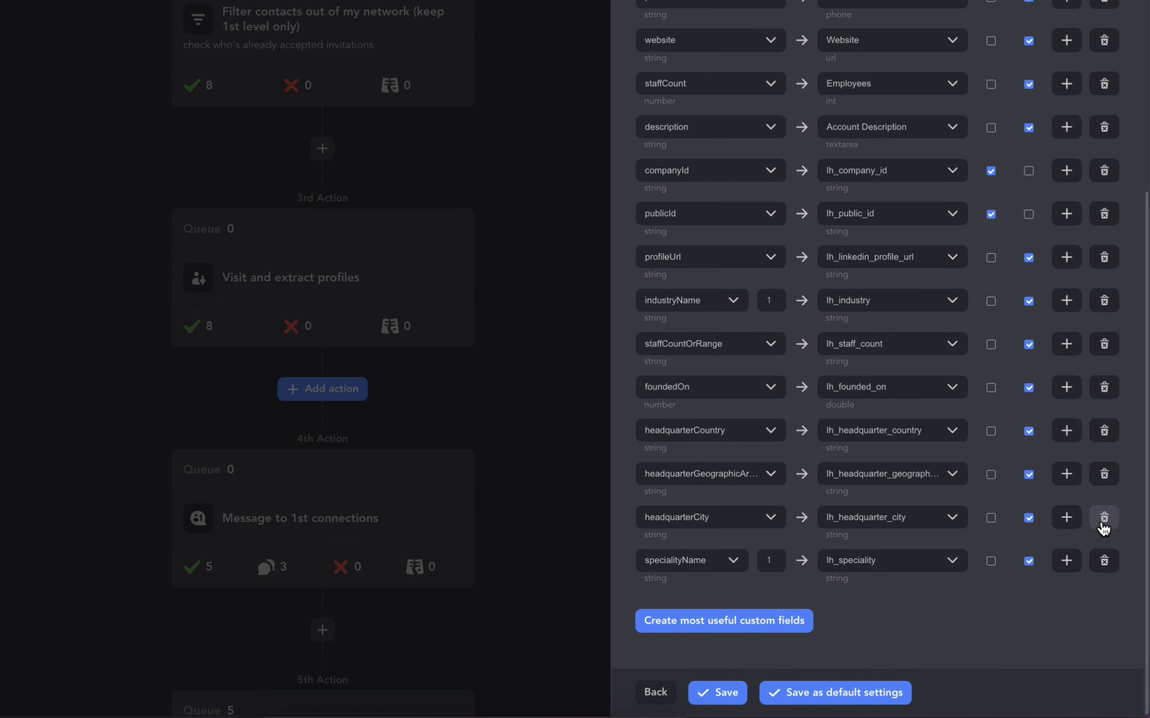
# Step: Create the most useful custom fields for Lead, keeping all suggested fields selected
pyautogui.scroll(4, 1103, 528)
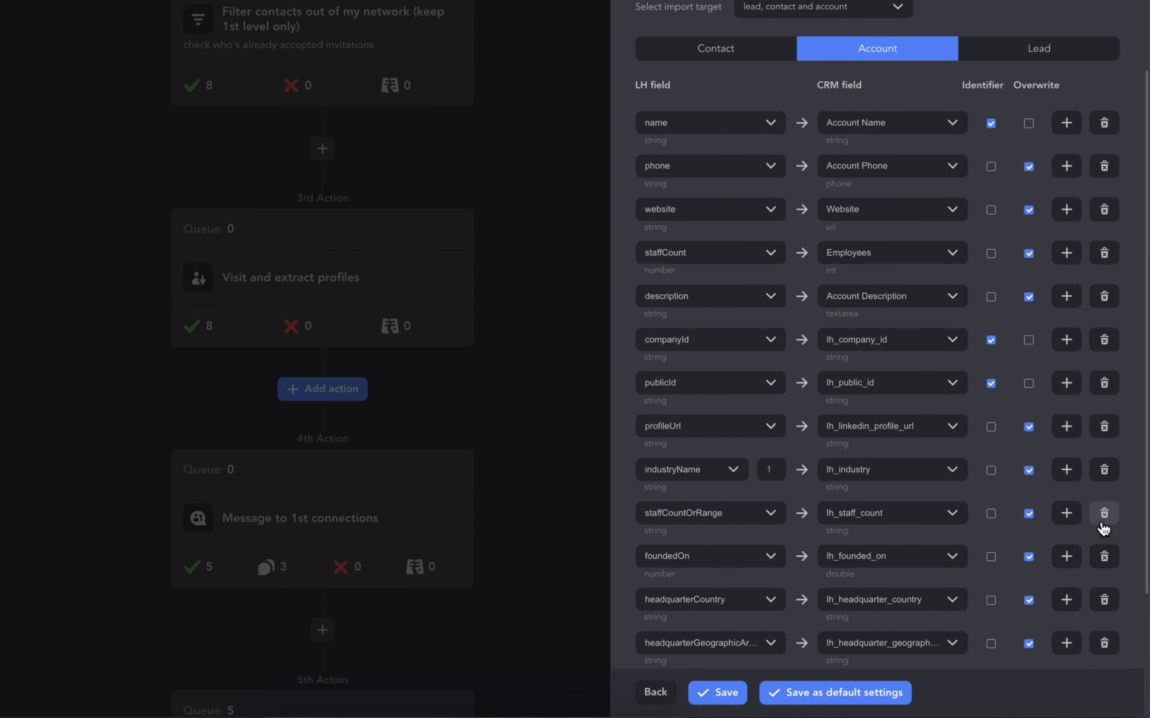
pyautogui.scroll(3, 1104, 529)
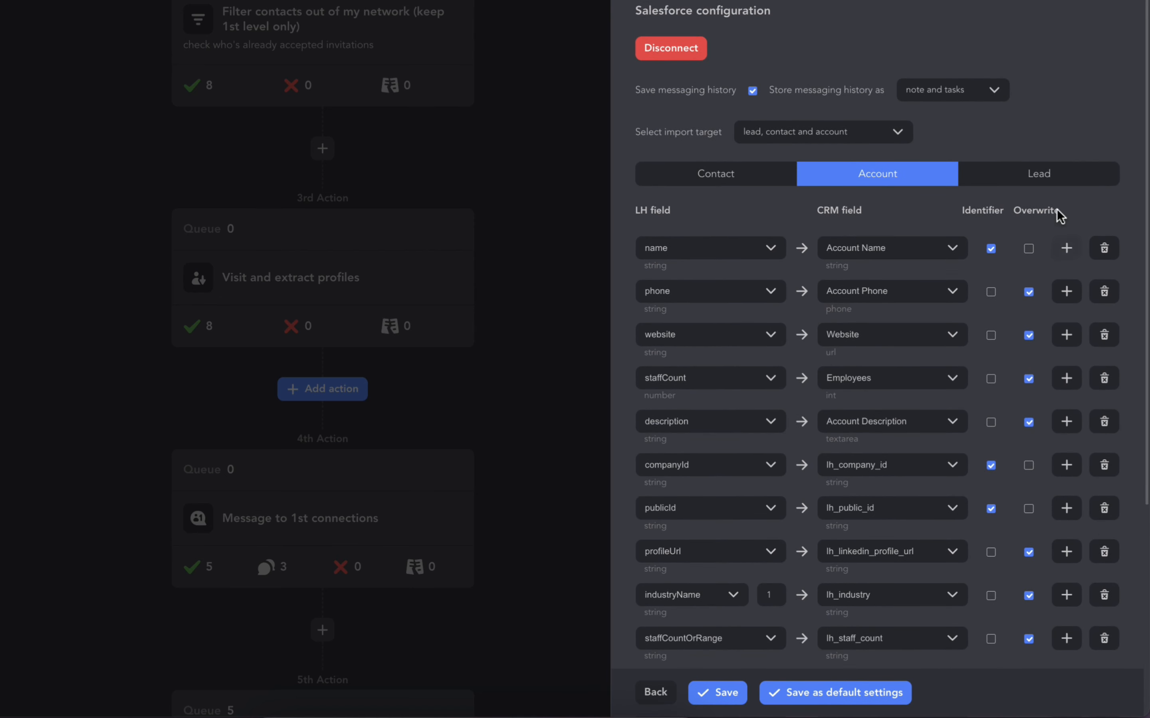
pyautogui.click(1052, 184)
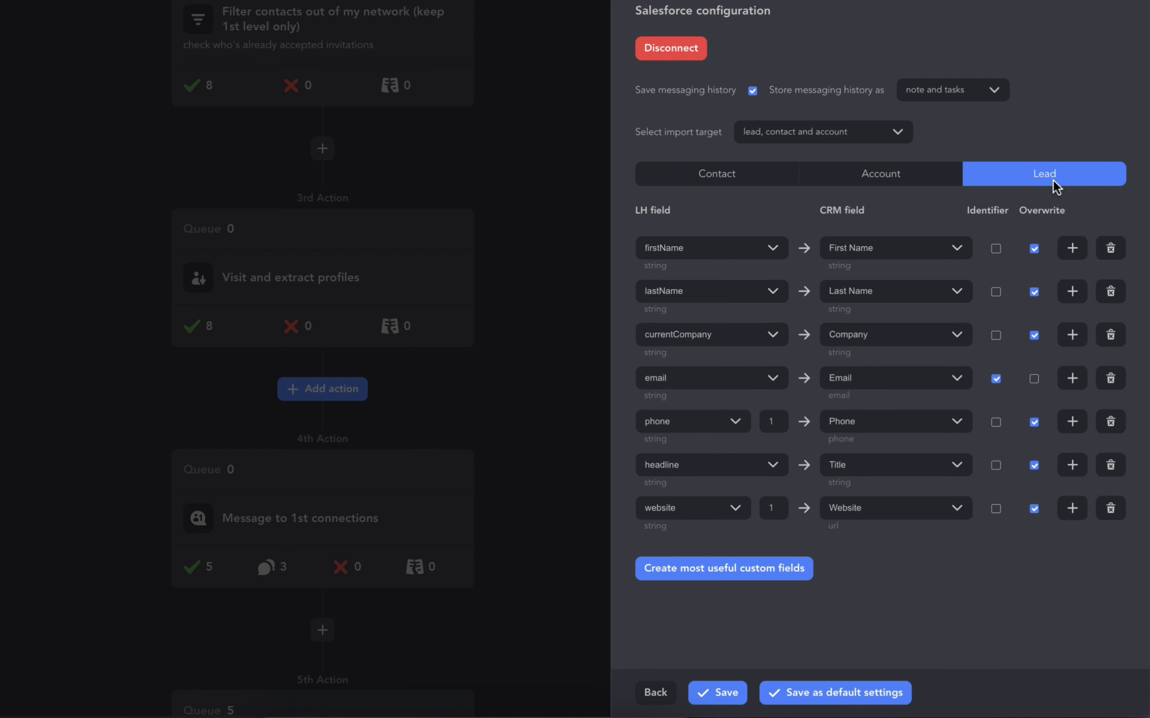
pyautogui.click(758, 577)
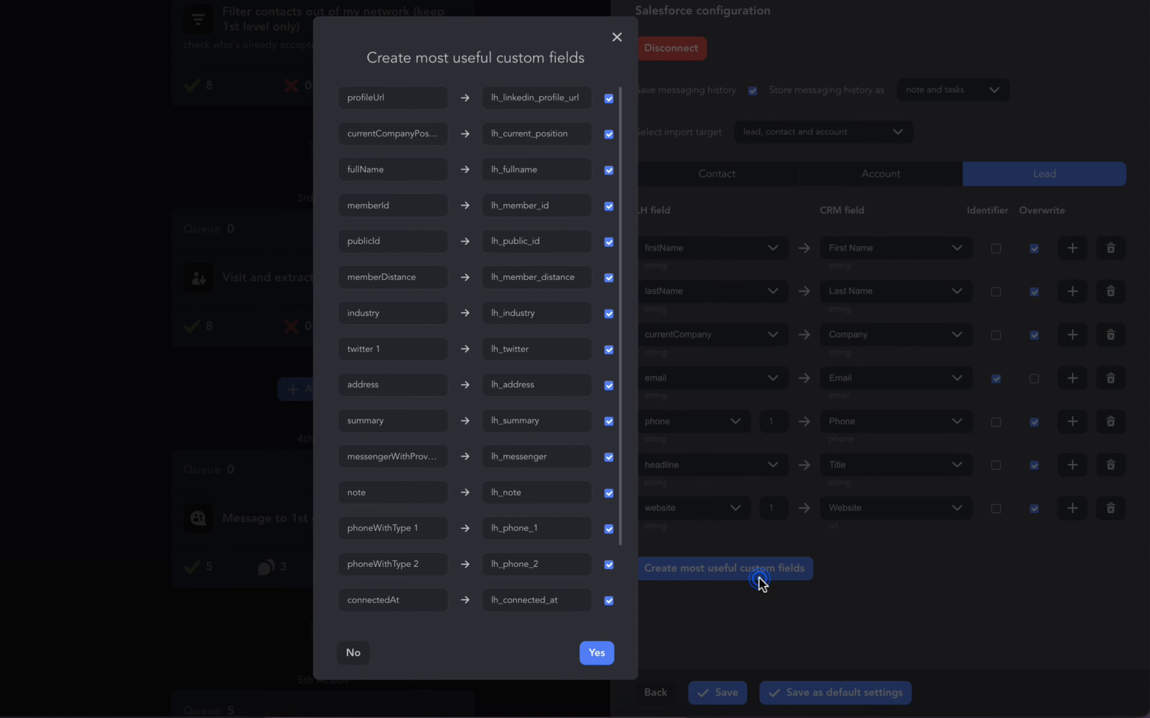
pyautogui.click(603, 654)
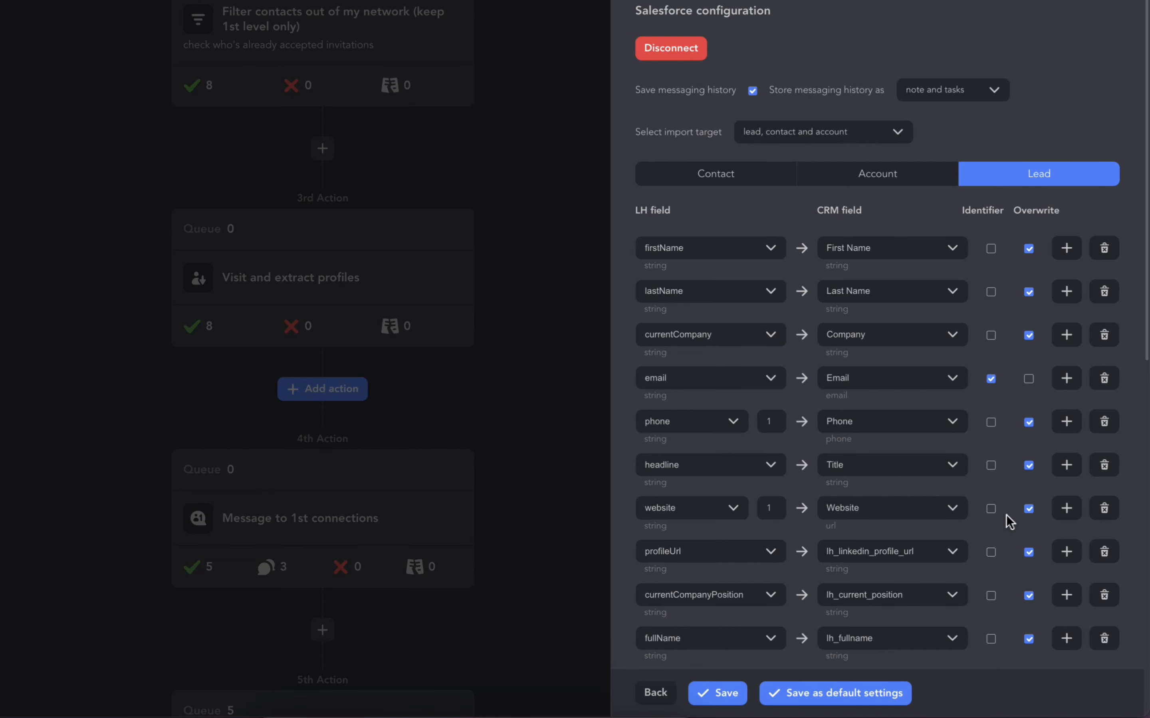
# Step: Delete the website, industry, twitter, note and lh_phone_2 mappings from the Lead fields
pyautogui.scroll(-10, 1010, 521)
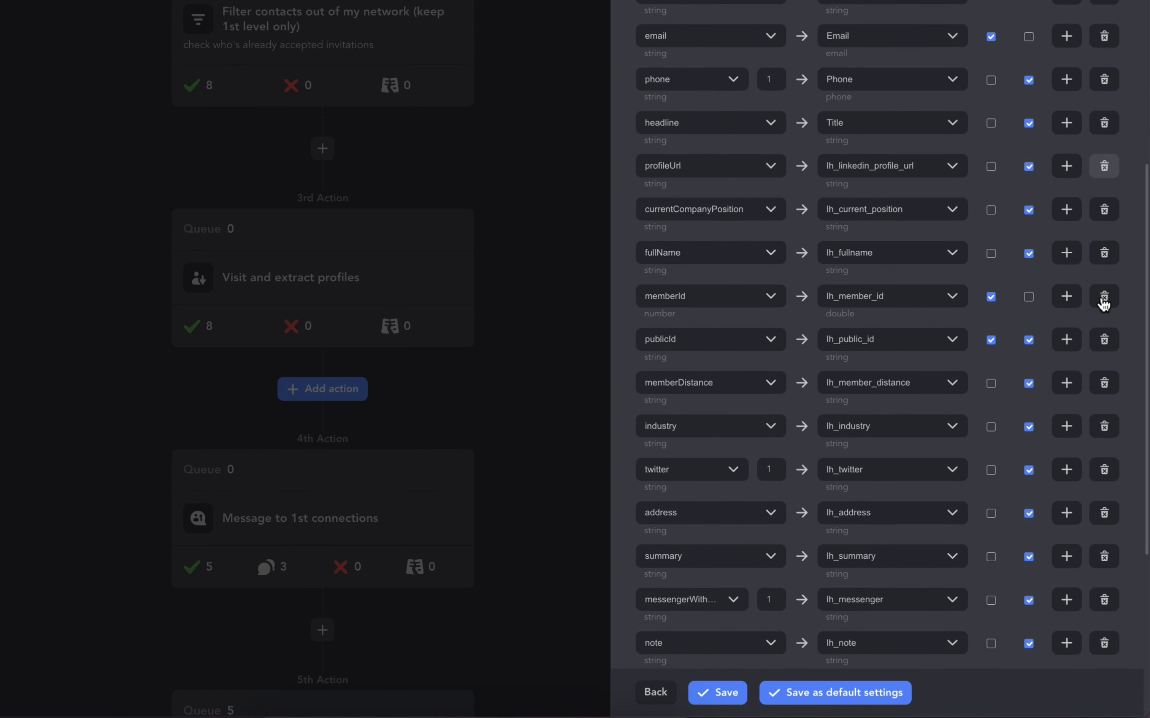
pyautogui.click(1104, 214)
pyautogui.click(1104, 214)
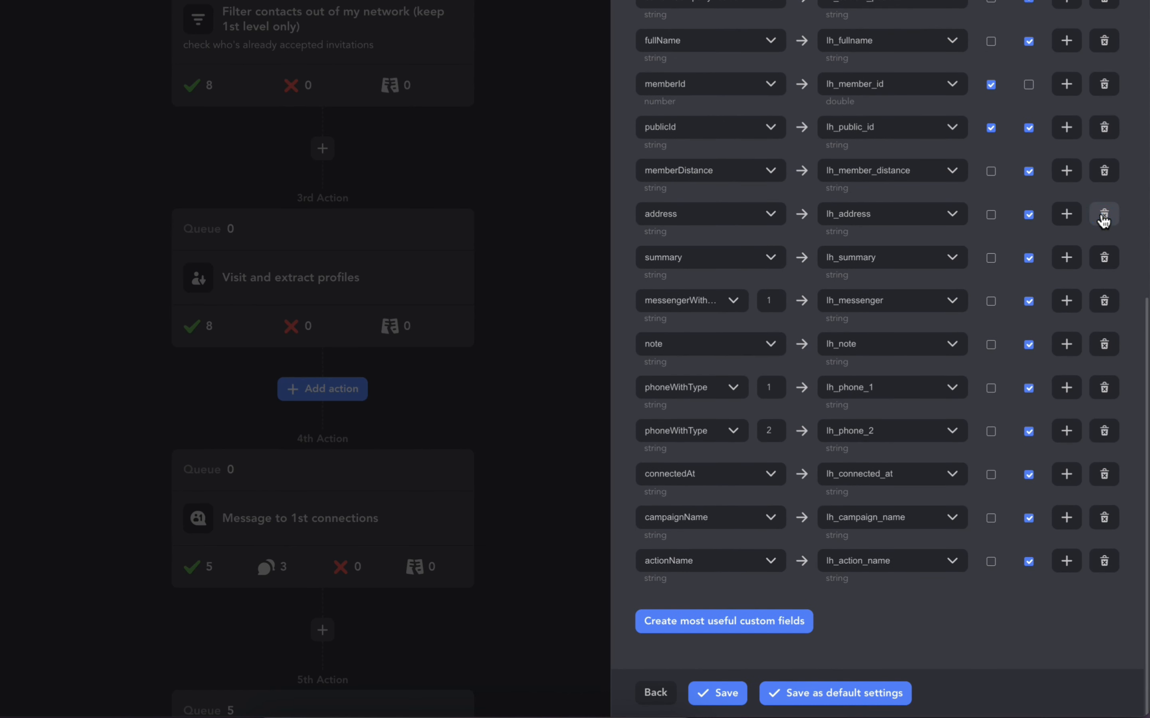
pyautogui.click(1105, 344)
pyautogui.click(1107, 433)
pyautogui.scroll(10, 1111, 601)
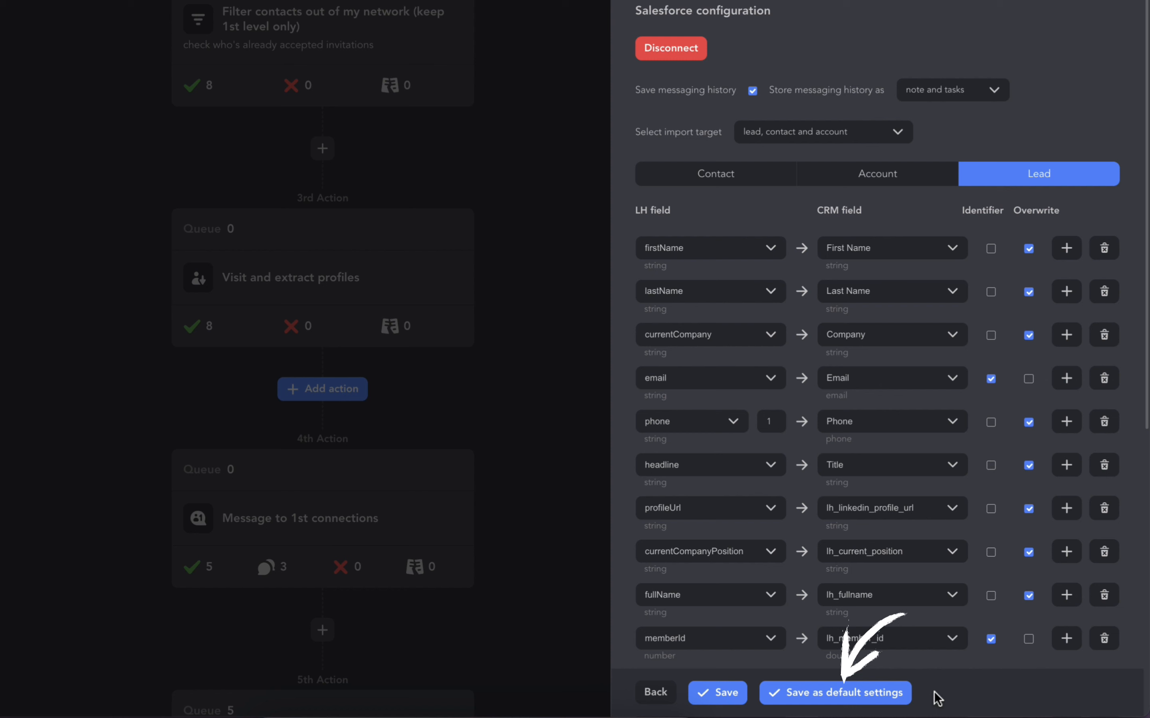
# Step: Save the Salesforce configuration as the default CRM settings and save it for this action
pyautogui.click(849, 702)
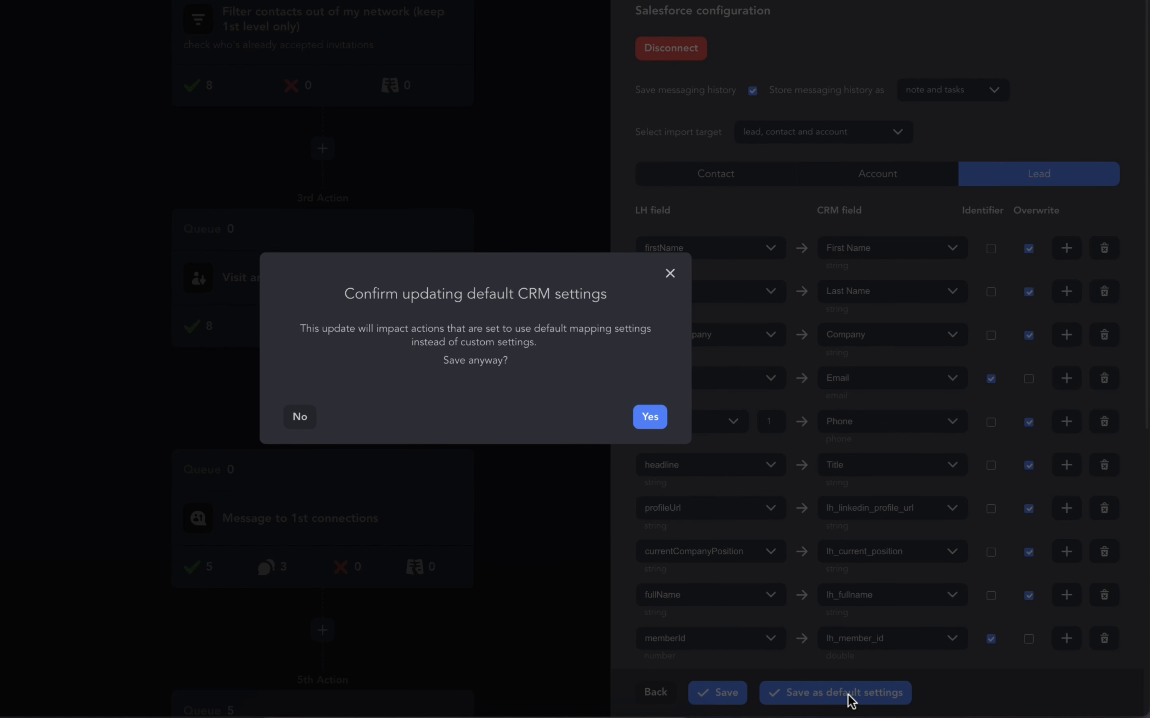
pyautogui.click(654, 424)
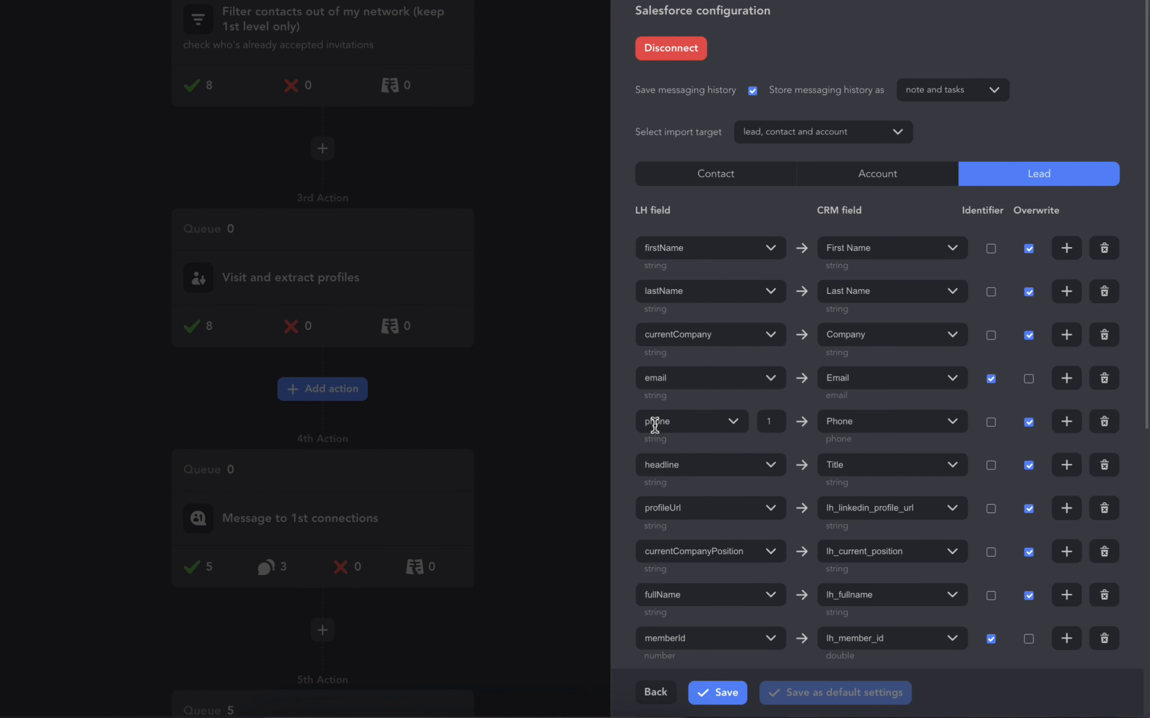
pyautogui.click(725, 693)
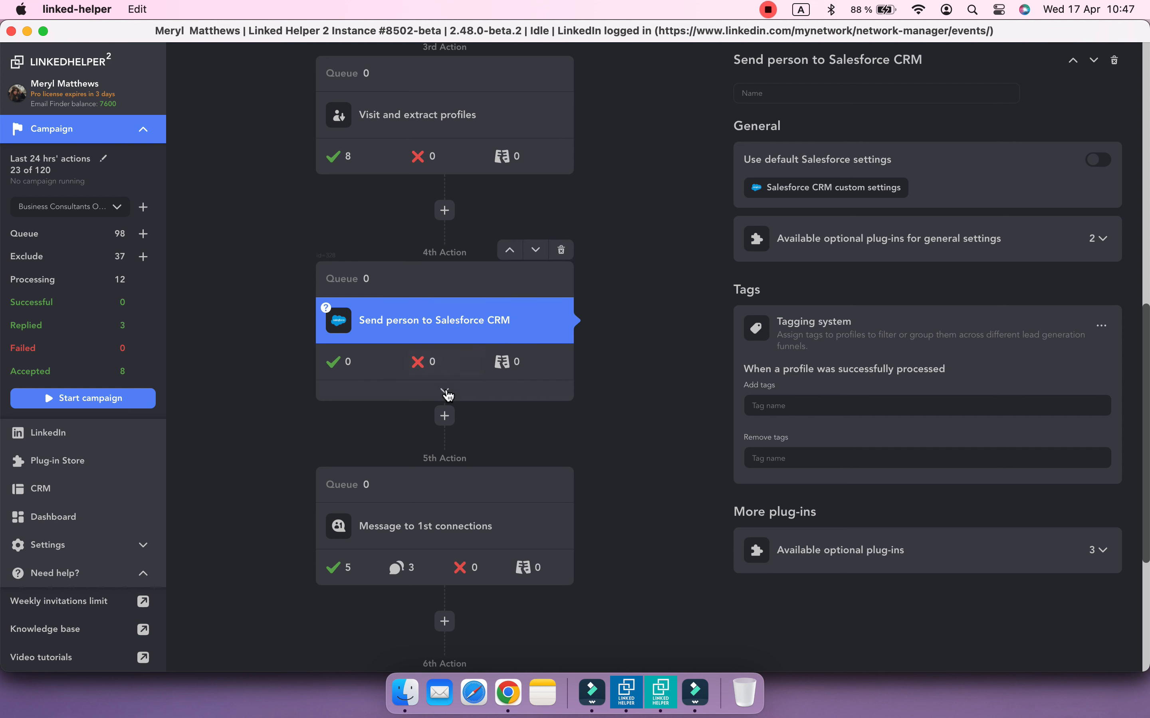
# Step: Requeue all skipped profiles of the Send person to Salesforce CRM action, then collapse its statistics
pyautogui.click(447, 394)
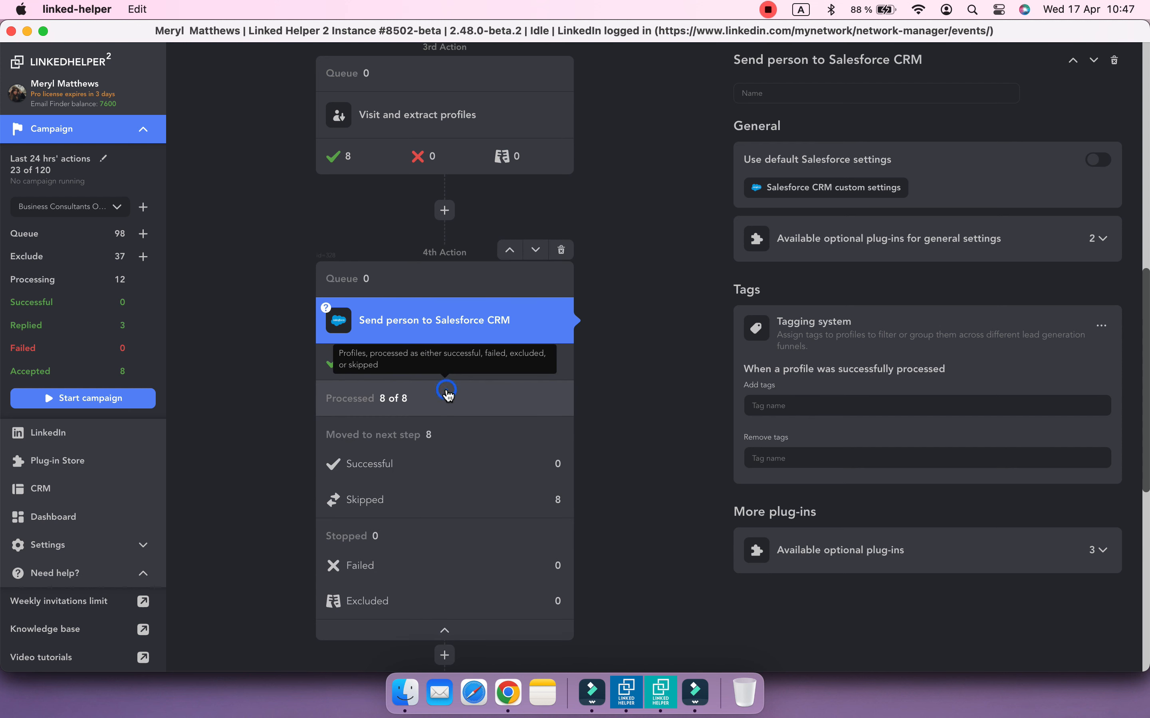
pyautogui.click(553, 503)
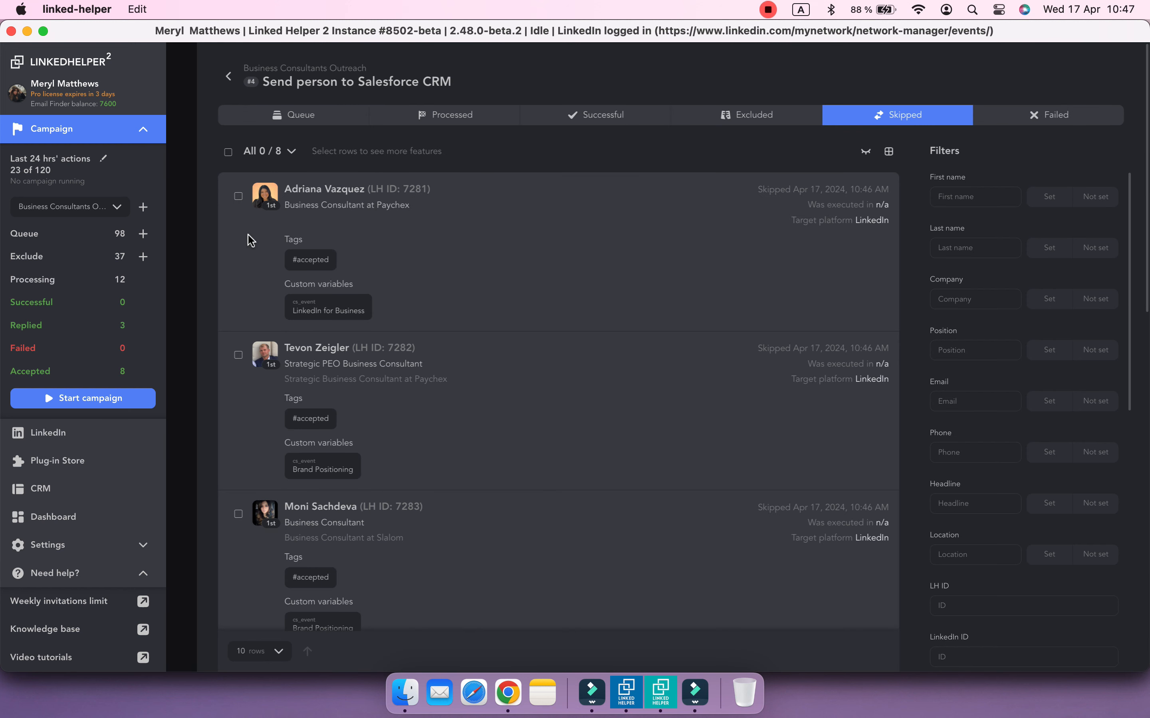
pyautogui.click(228, 152)
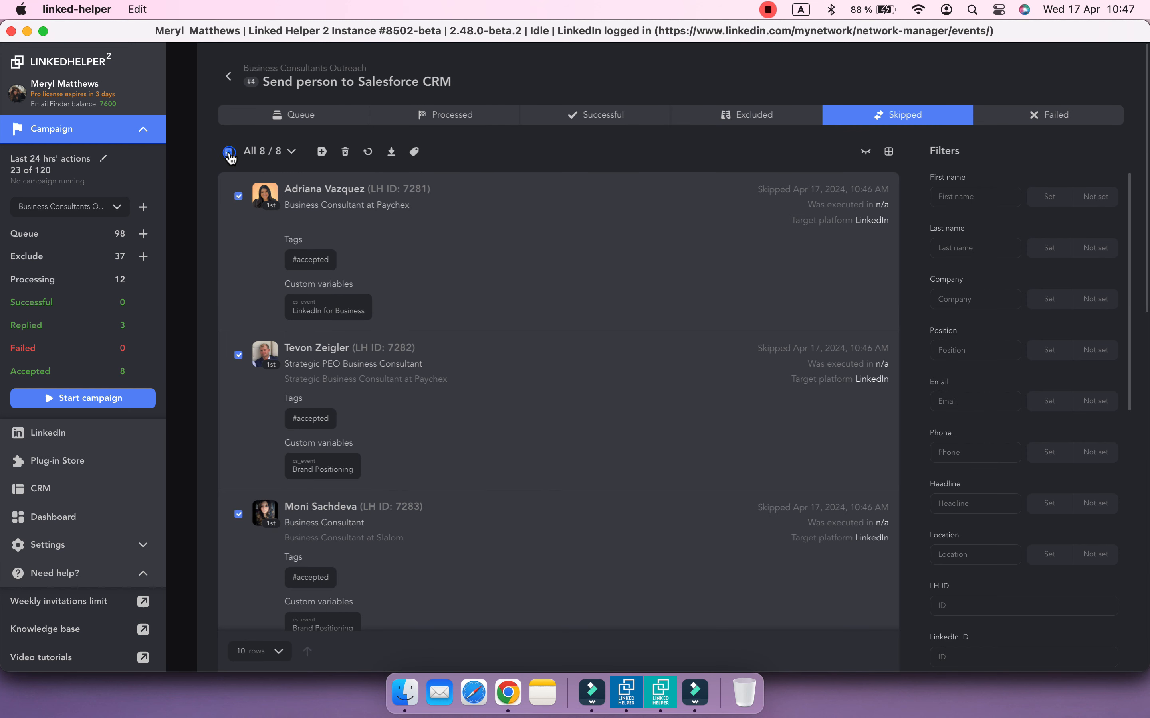
pyautogui.click(368, 152)
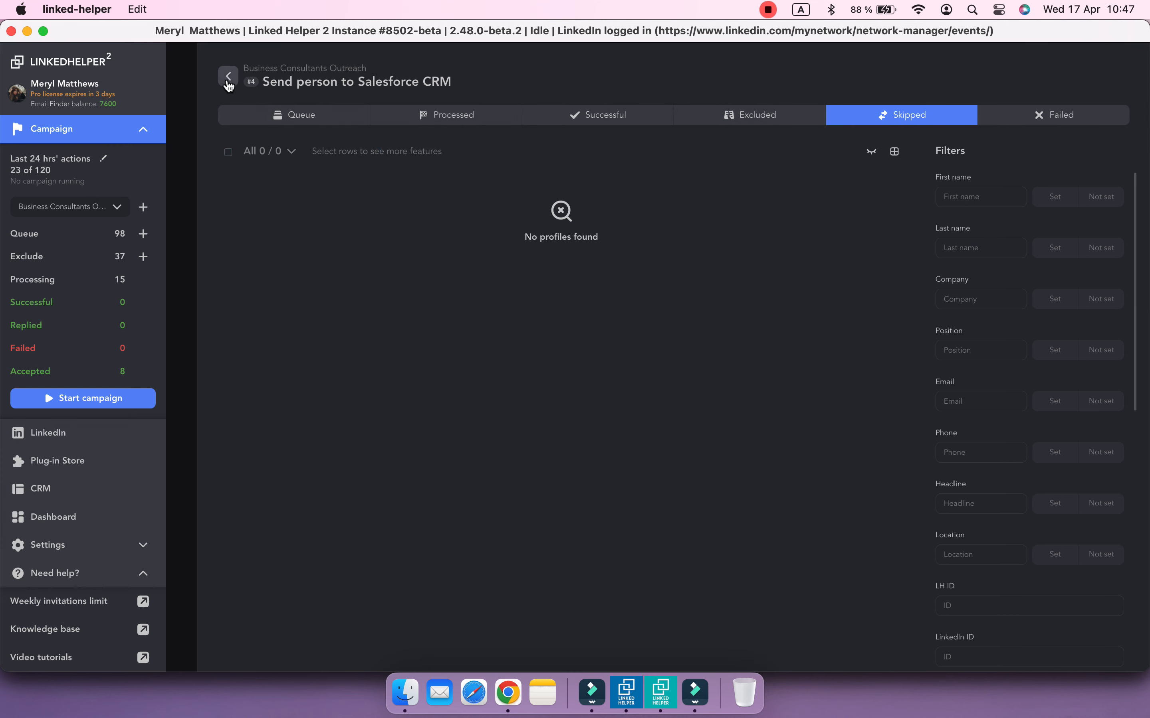
pyautogui.click(228, 77)
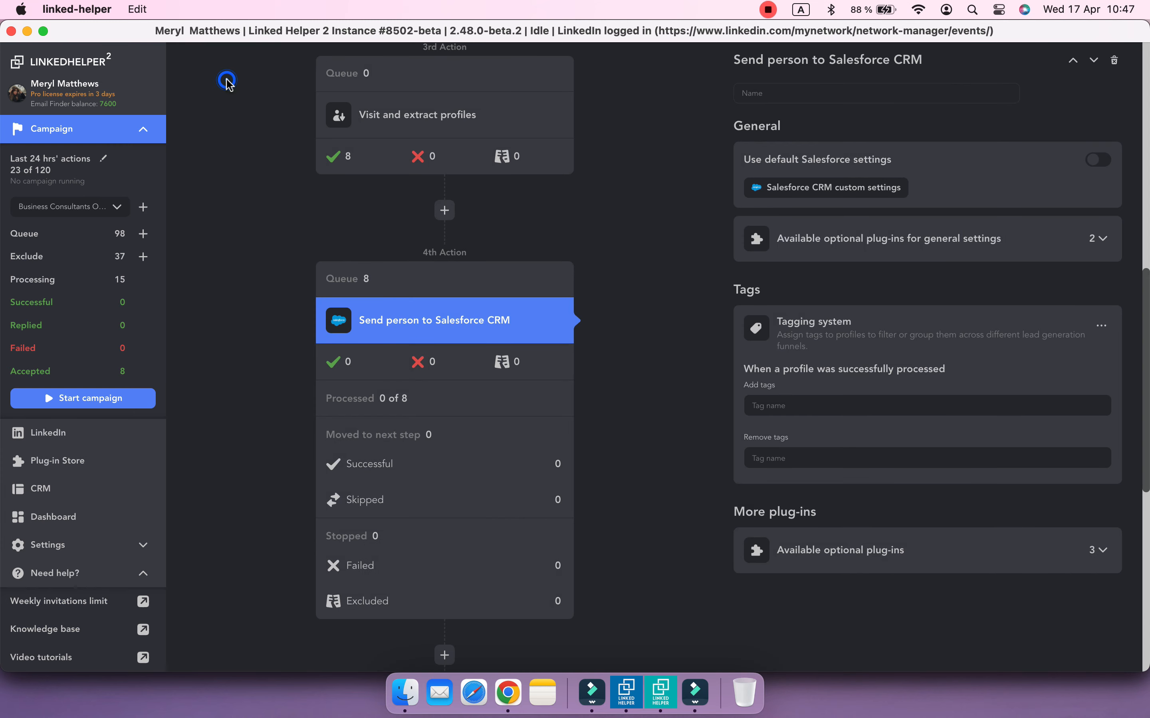
pyautogui.click(433, 633)
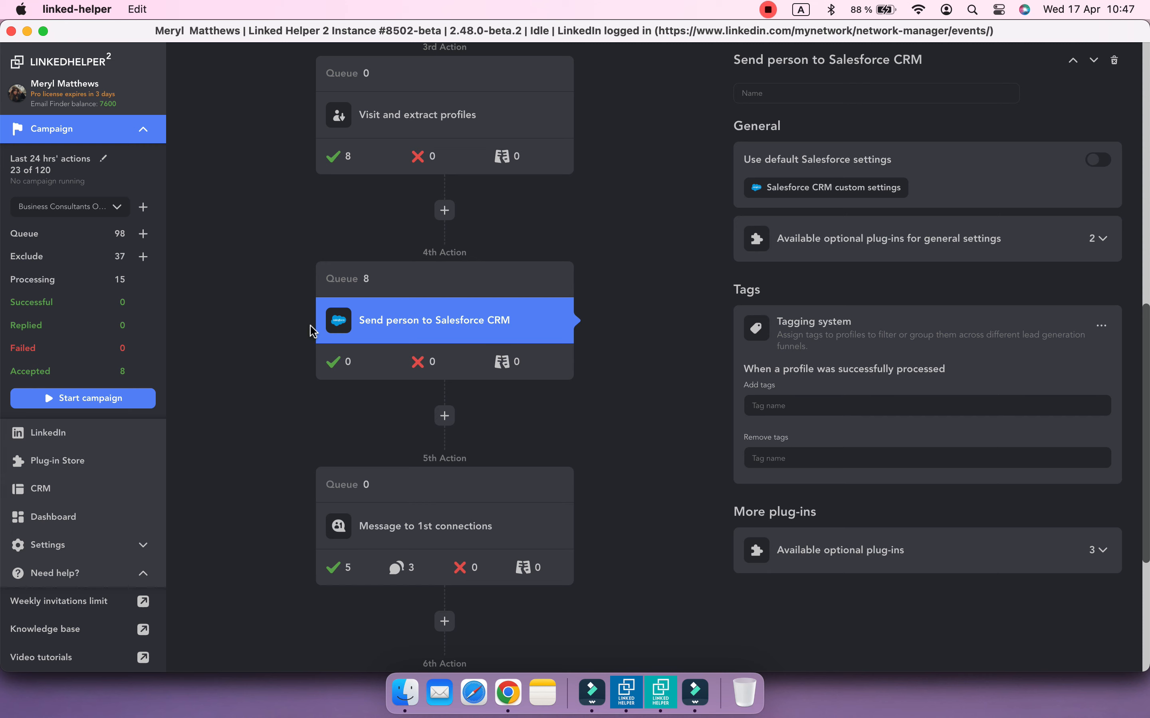
# Step: Start the campaign and check the progress of the Send person to Salesforce CRM action in its workflow
pyautogui.scroll(15, 698, 366)
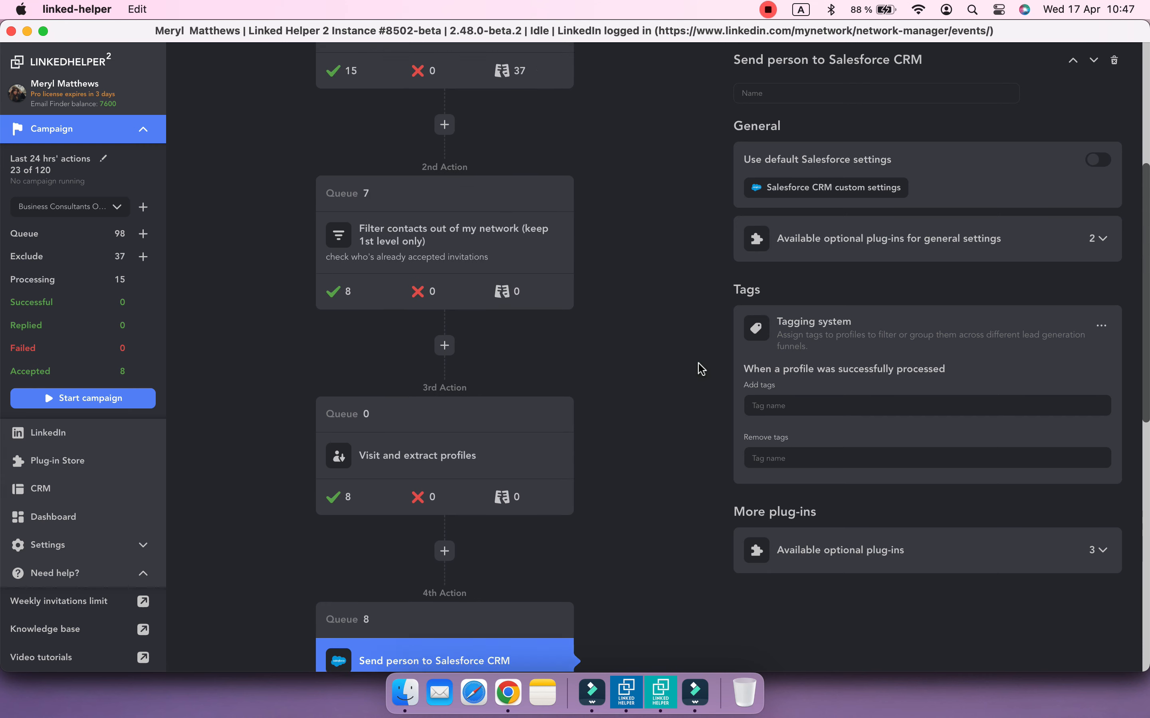
pyautogui.click(921, 76)
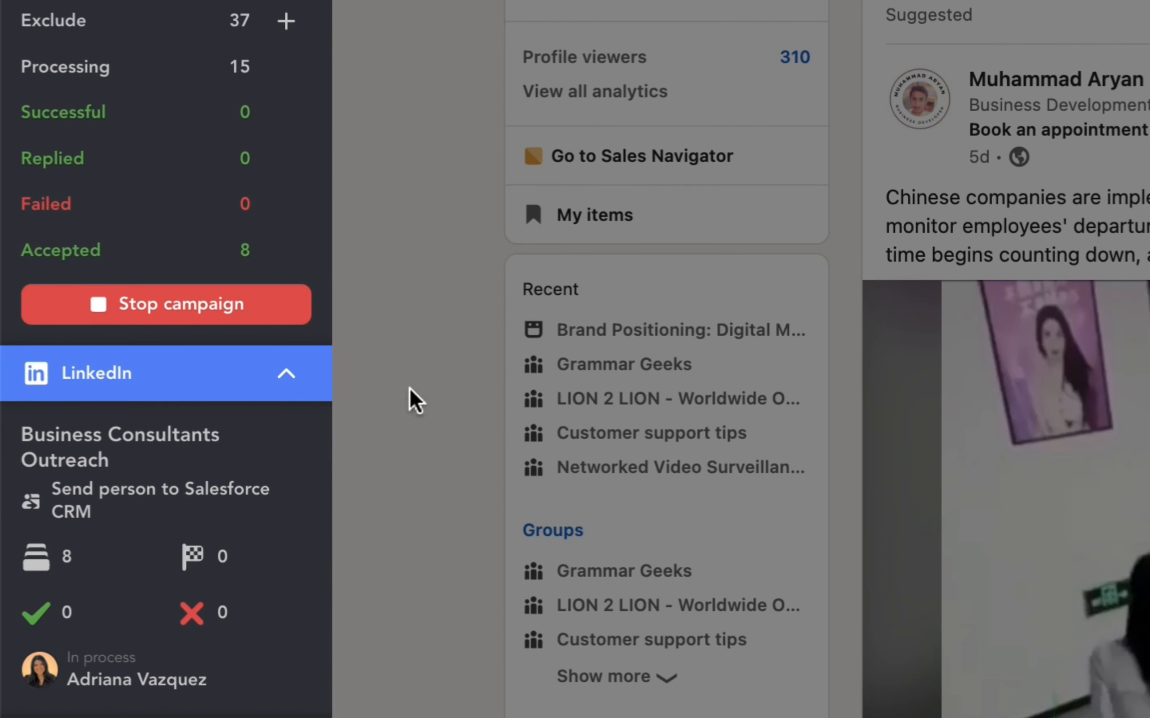
pyautogui.scroll(-5, 211, 528)
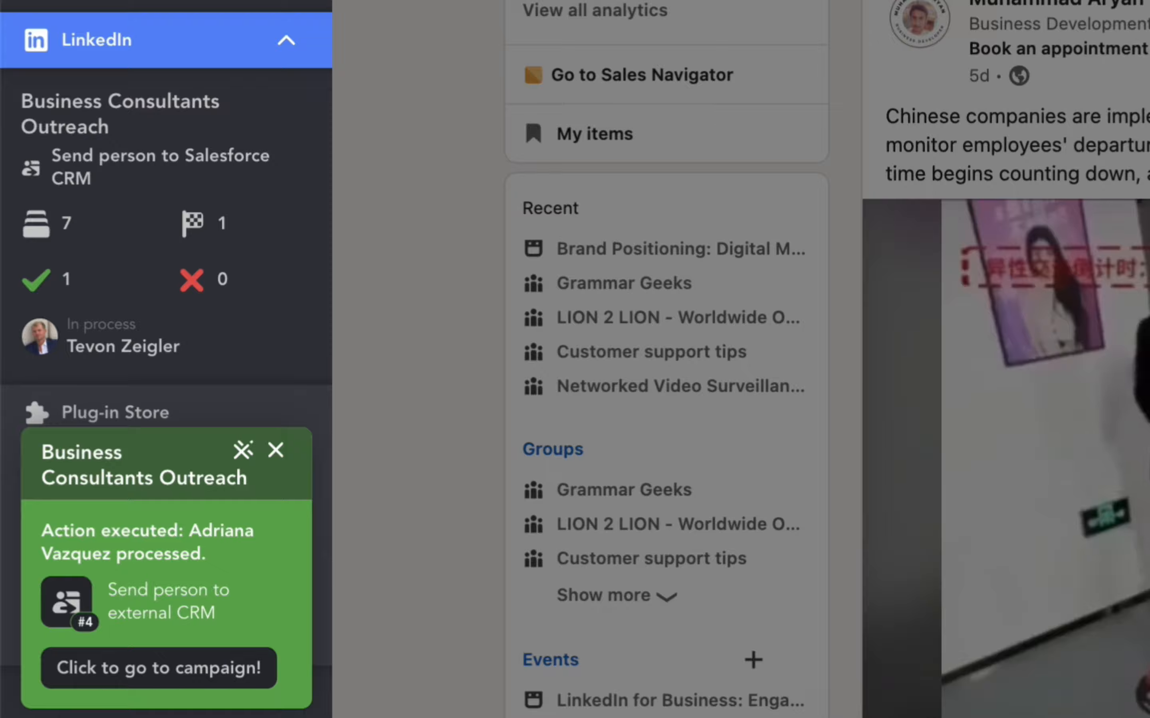
pyautogui.scroll(5, 80, 128)
pyautogui.click(79, 119)
pyautogui.scroll(-10, 510, 483)
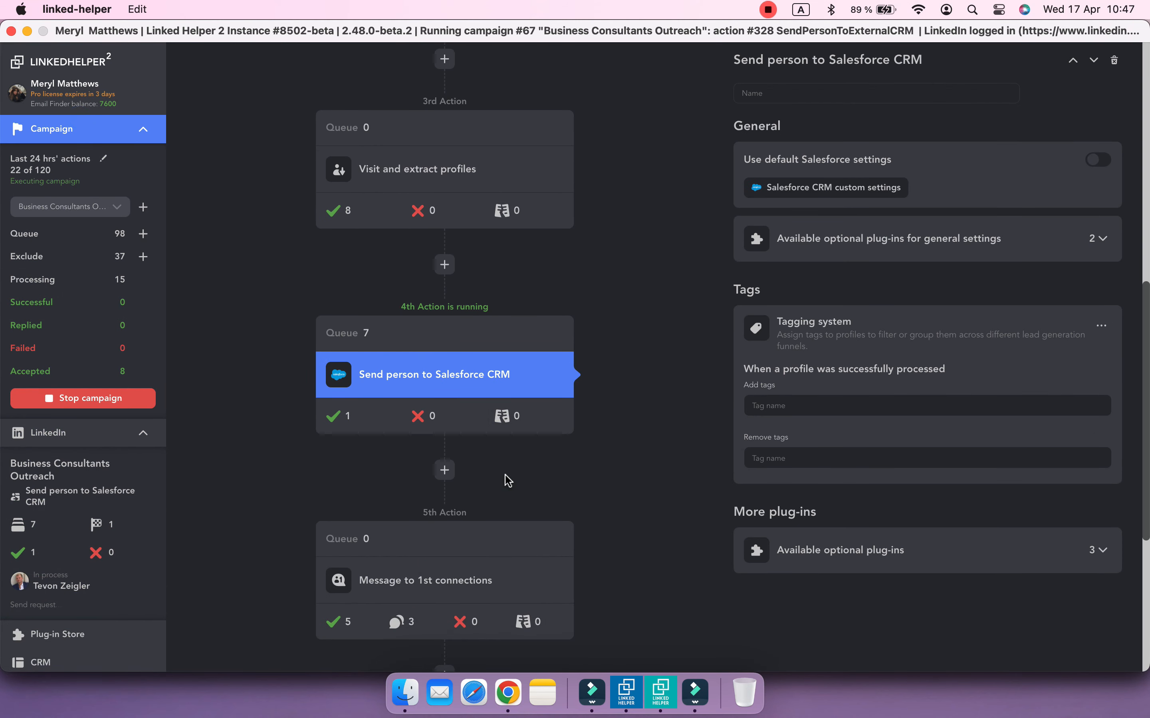
# Step: Switch to Salesforce in Chrome, reload the Contacts page and view the All Contacts list
pyautogui.click(508, 692)
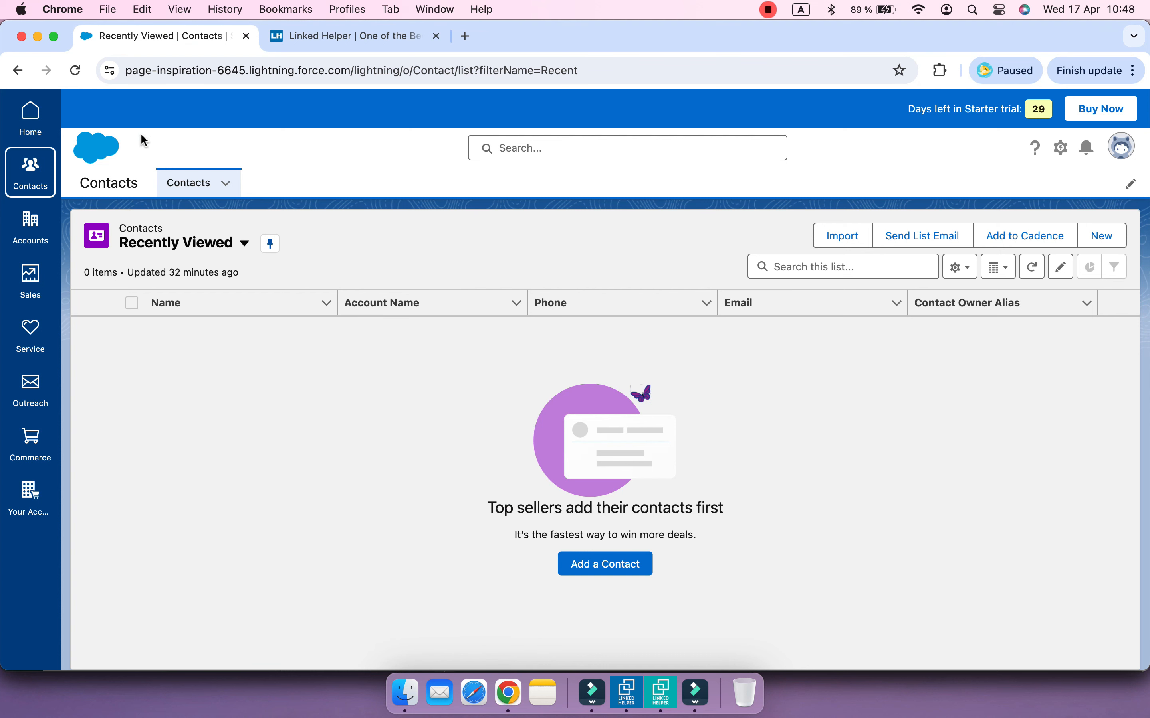
pyautogui.click(75, 70)
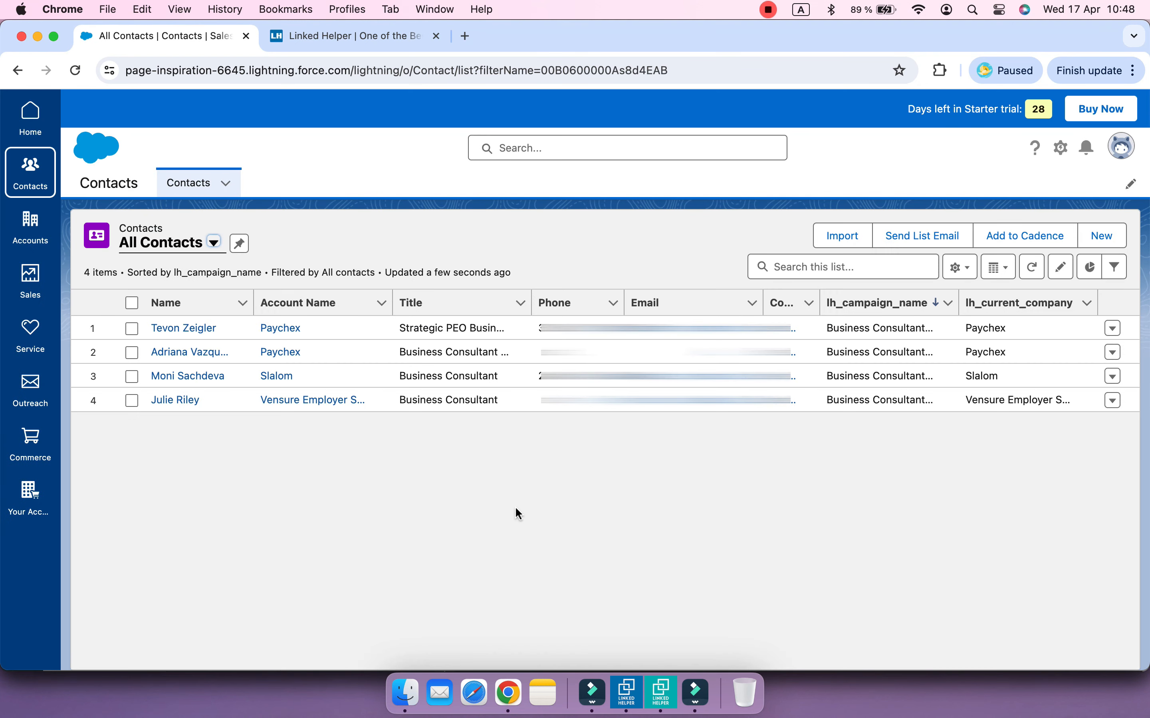
pyautogui.click(518, 514)
# Step: Select the fields to display for the All Contacts list and add lh_linkedin_event to the visible fields
pyautogui.click(960, 266)
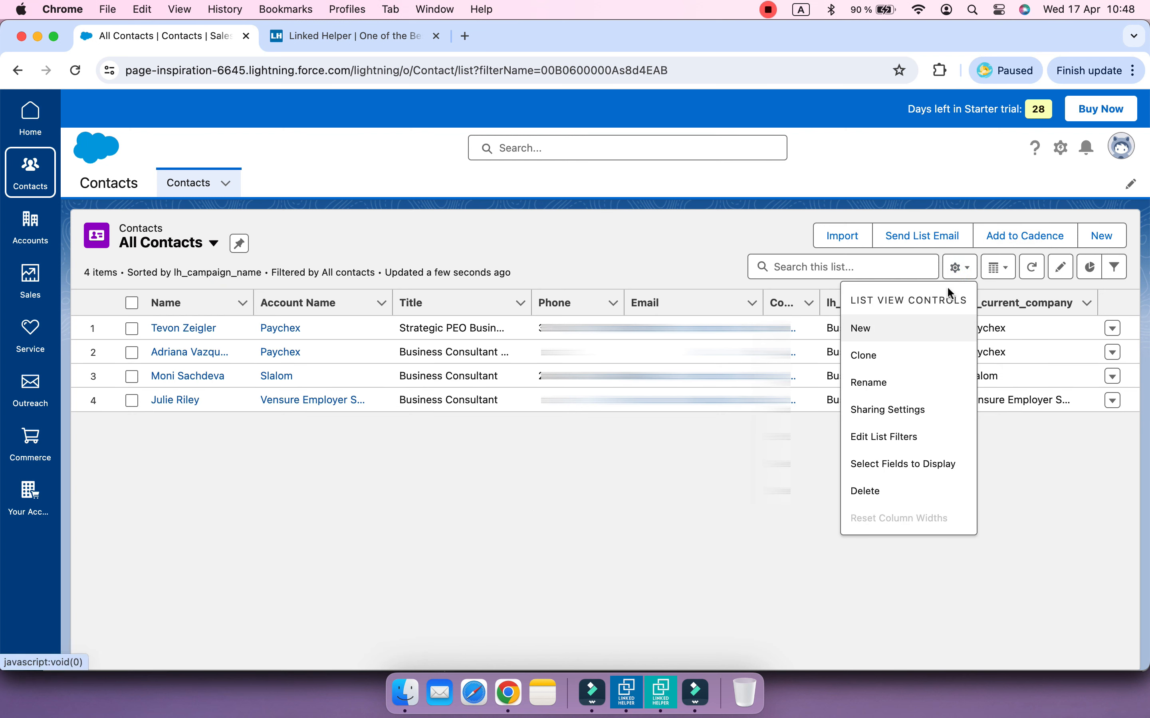
pyautogui.click(927, 474)
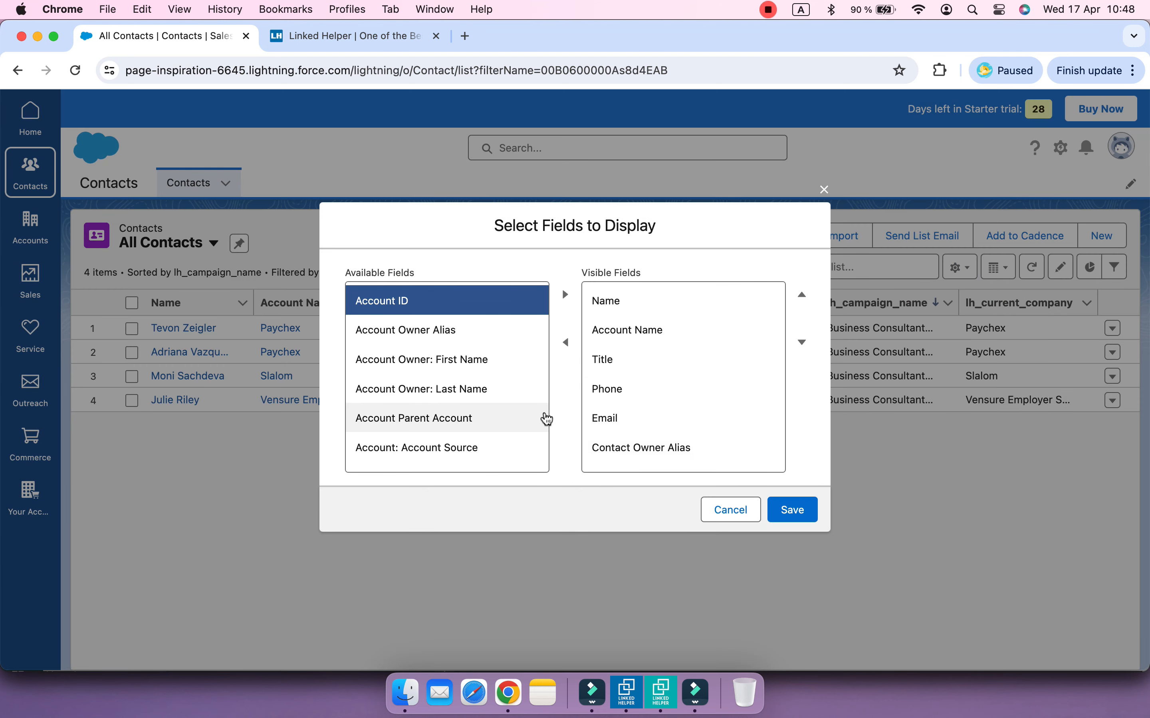
pyautogui.scroll(-20, 547, 419)
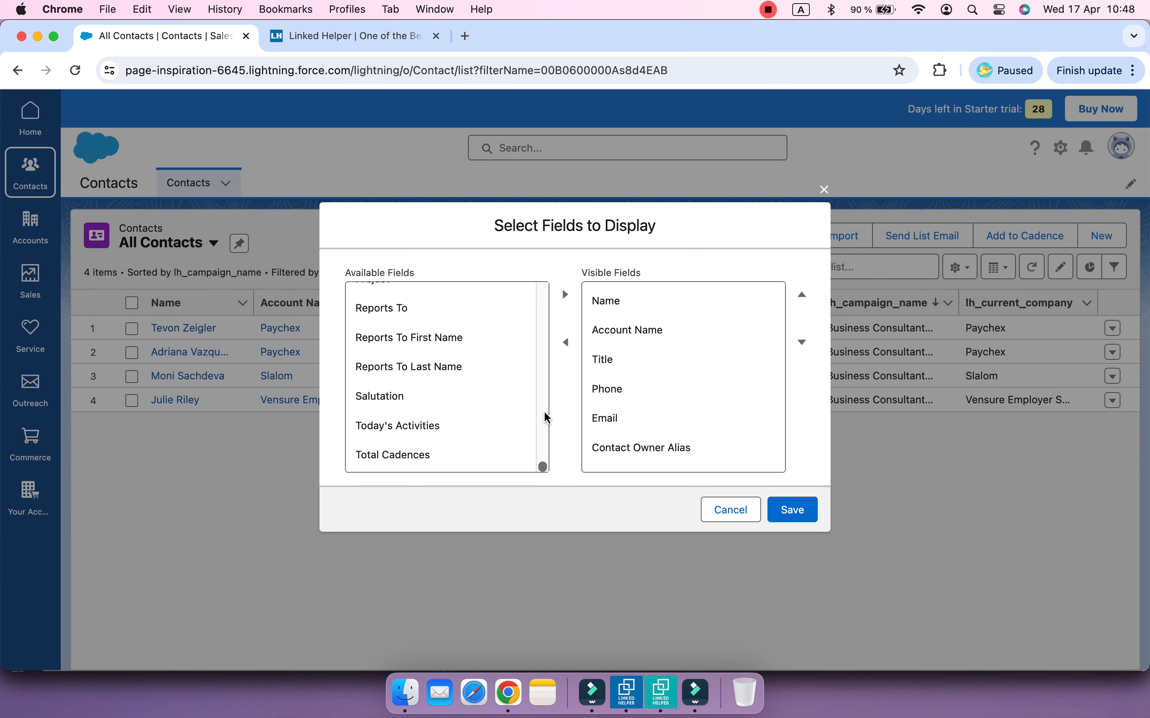
pyautogui.scroll(5, 545, 418)
pyautogui.click(544, 414)
pyautogui.click(566, 294)
pyautogui.scroll(3, 478, 418)
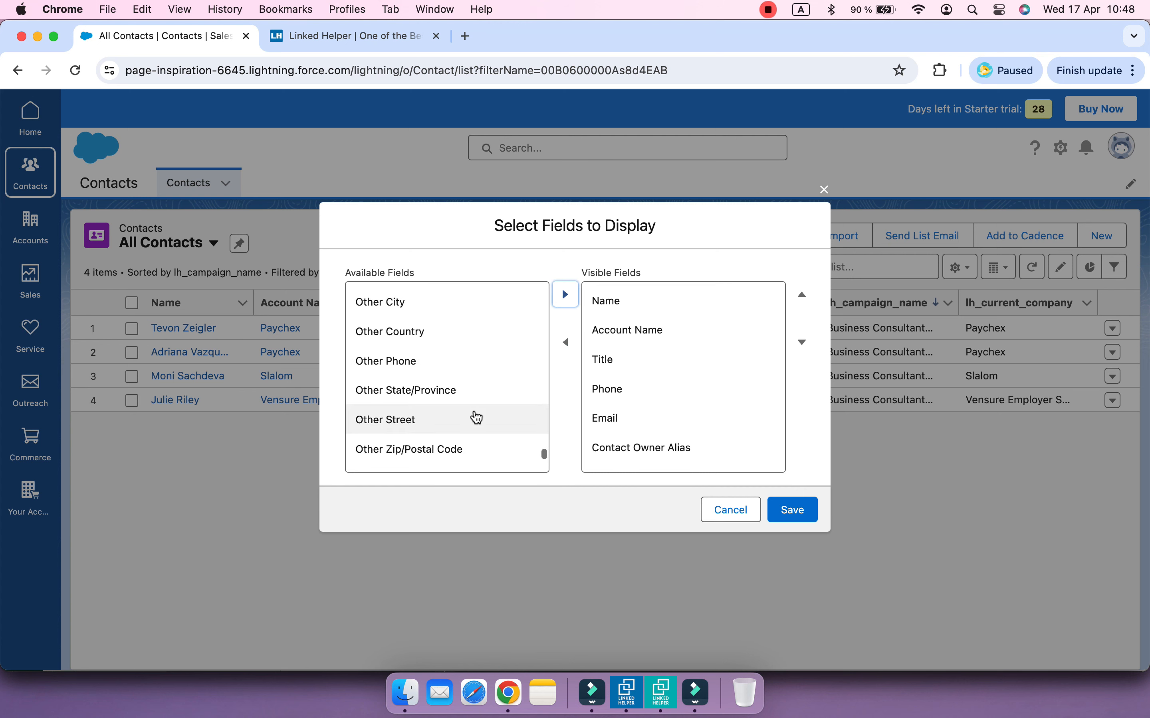
pyautogui.scroll(5, 474, 417)
pyautogui.click(472, 414)
pyautogui.click(565, 295)
pyautogui.scroll(3, 490, 390)
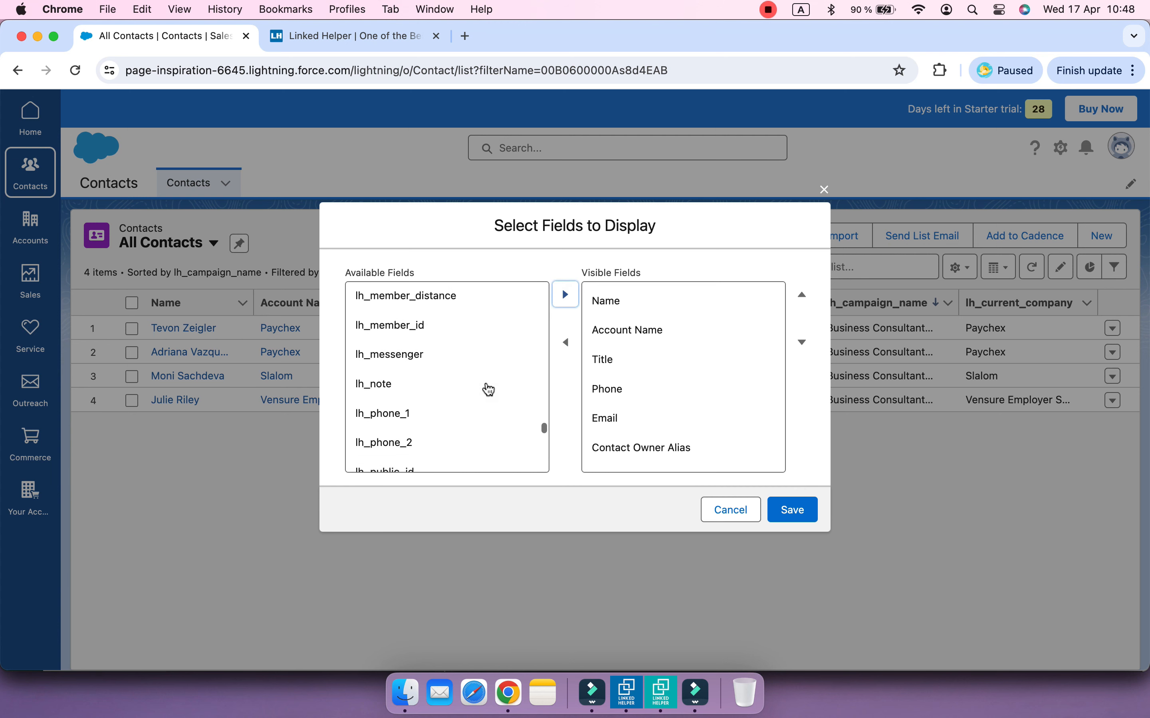
pyautogui.scroll(5, 490, 389)
pyautogui.scroll(-3, 482, 384)
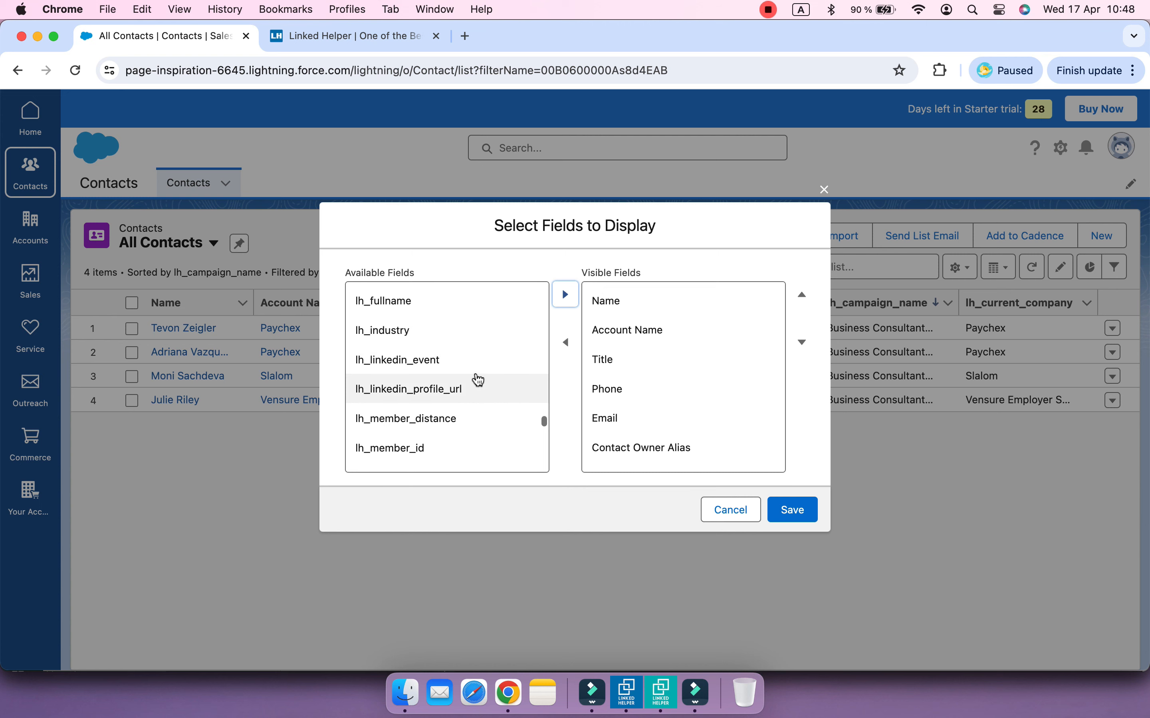
pyautogui.click(475, 361)
pyautogui.click(565, 295)
# Step: Add lh_connections_count to the visible fields and save the All Contacts field selection
pyautogui.scroll(3, 464, 411)
pyautogui.scroll(-2, 464, 411)
pyautogui.scroll(2, 495, 352)
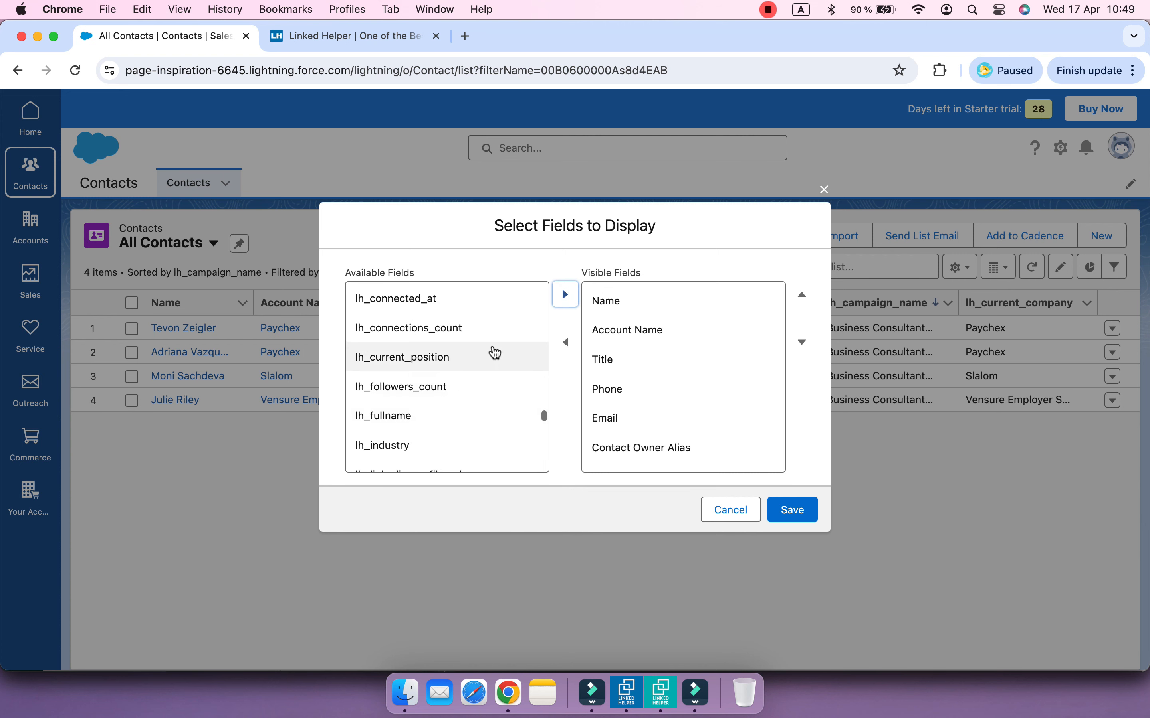
pyautogui.click(494, 332)
pyautogui.click(566, 294)
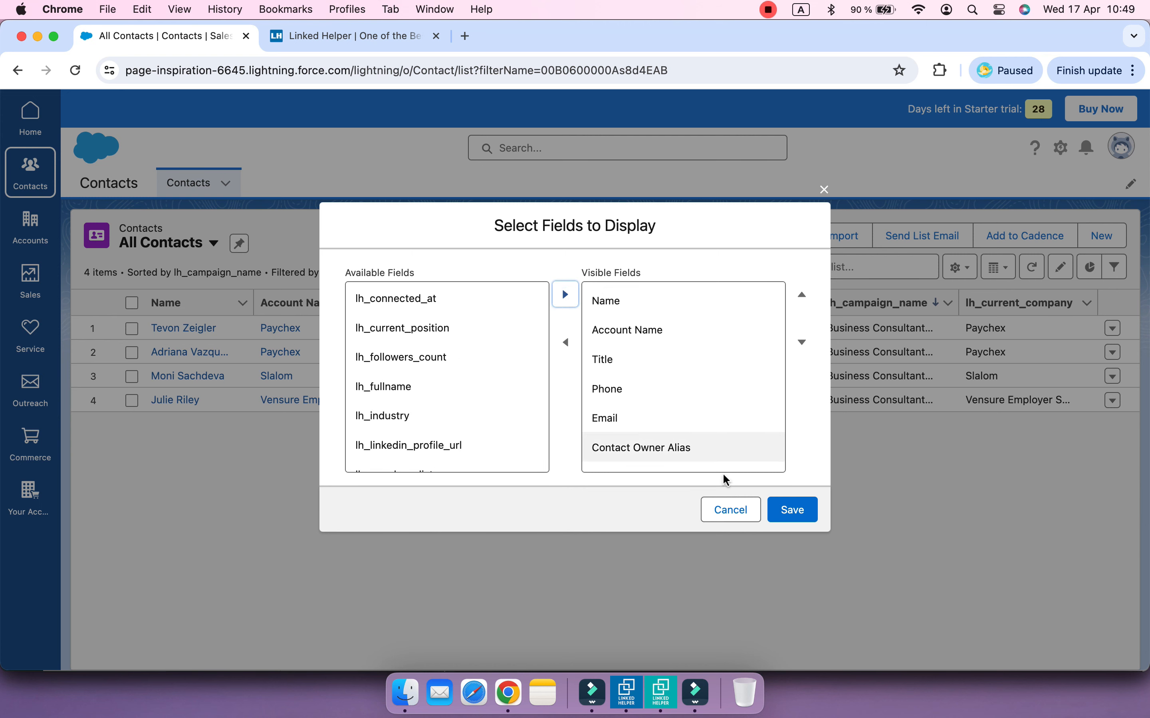
pyautogui.click(791, 509)
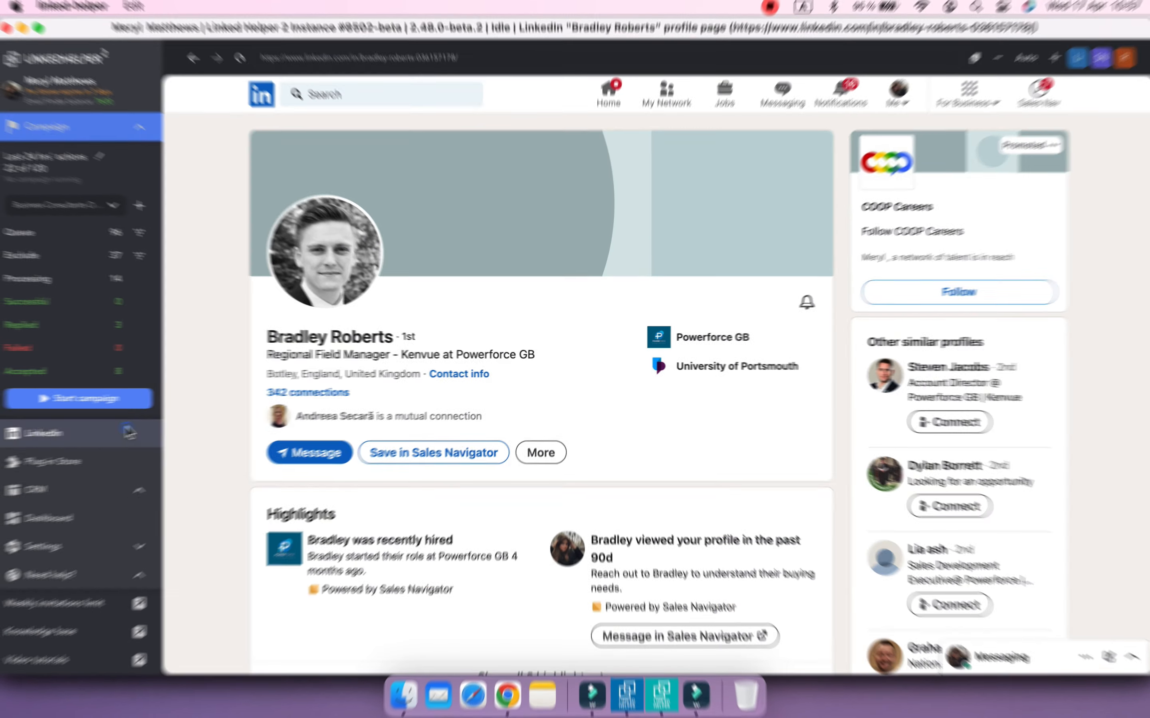
# Step: Review the open LinkedIn profile in Linked Helper, send the person to Salesforce CRM and switch to Chrome
pyautogui.click(132, 429)
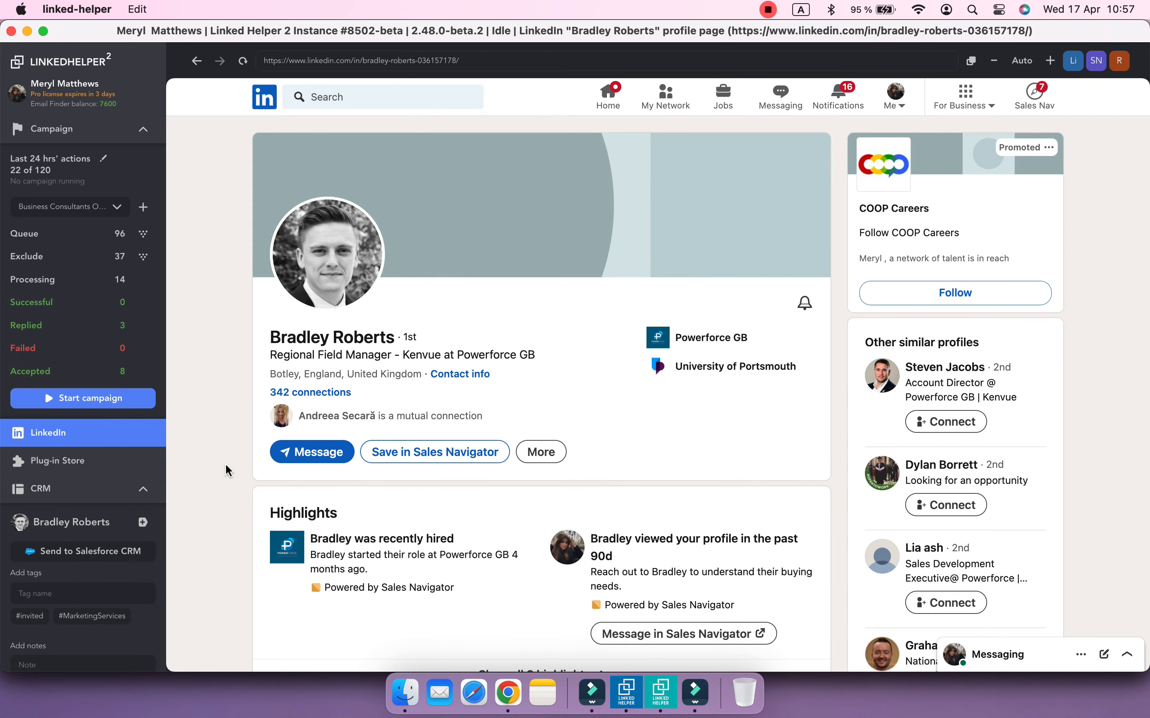
pyautogui.scroll(-12, 309, 562)
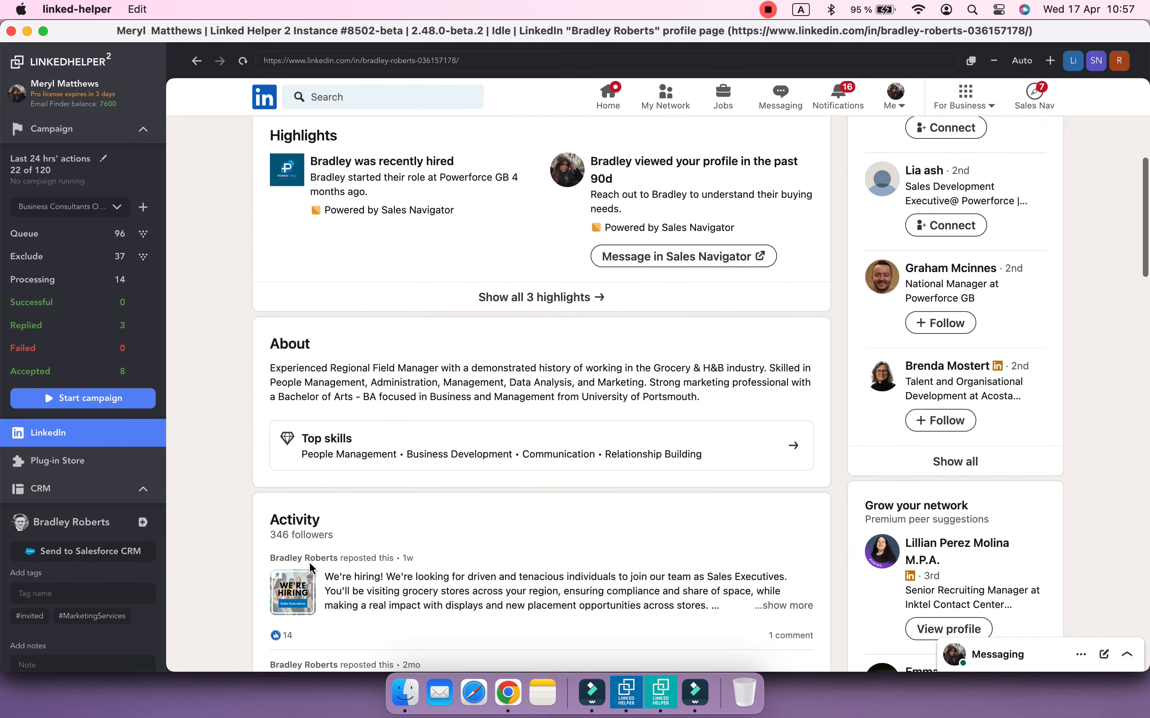
pyautogui.scroll(-5, 310, 566)
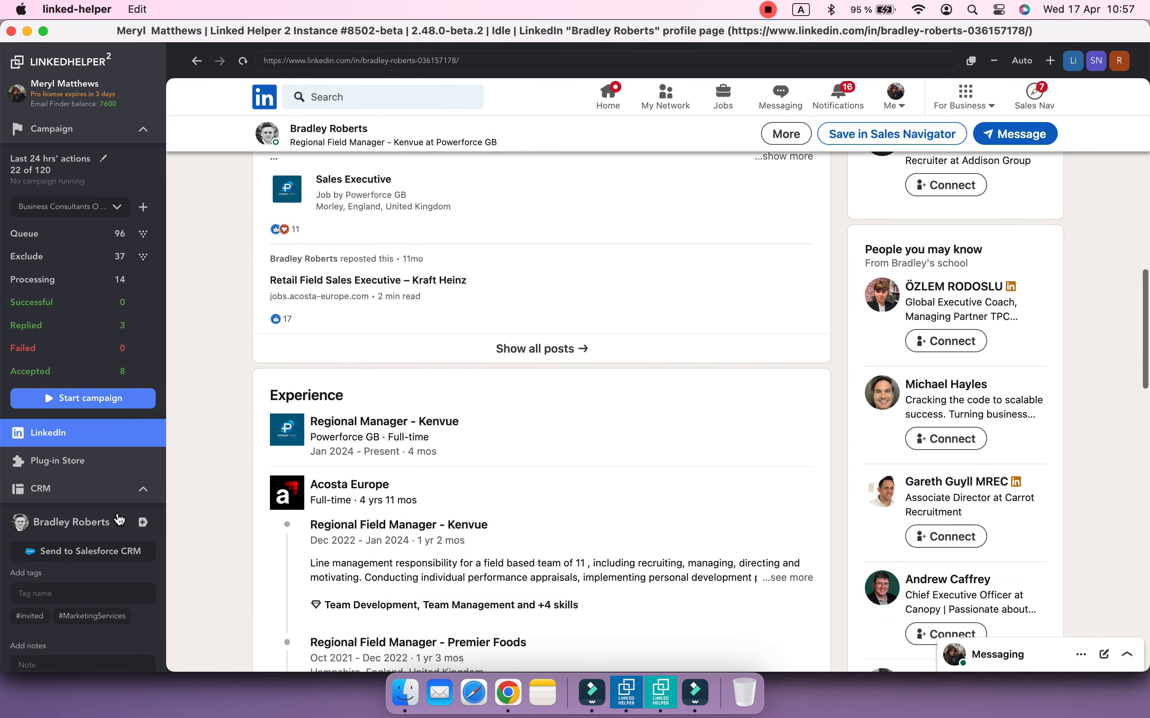
pyautogui.scroll(-3, 101, 475)
pyautogui.scroll(-1, 101, 475)
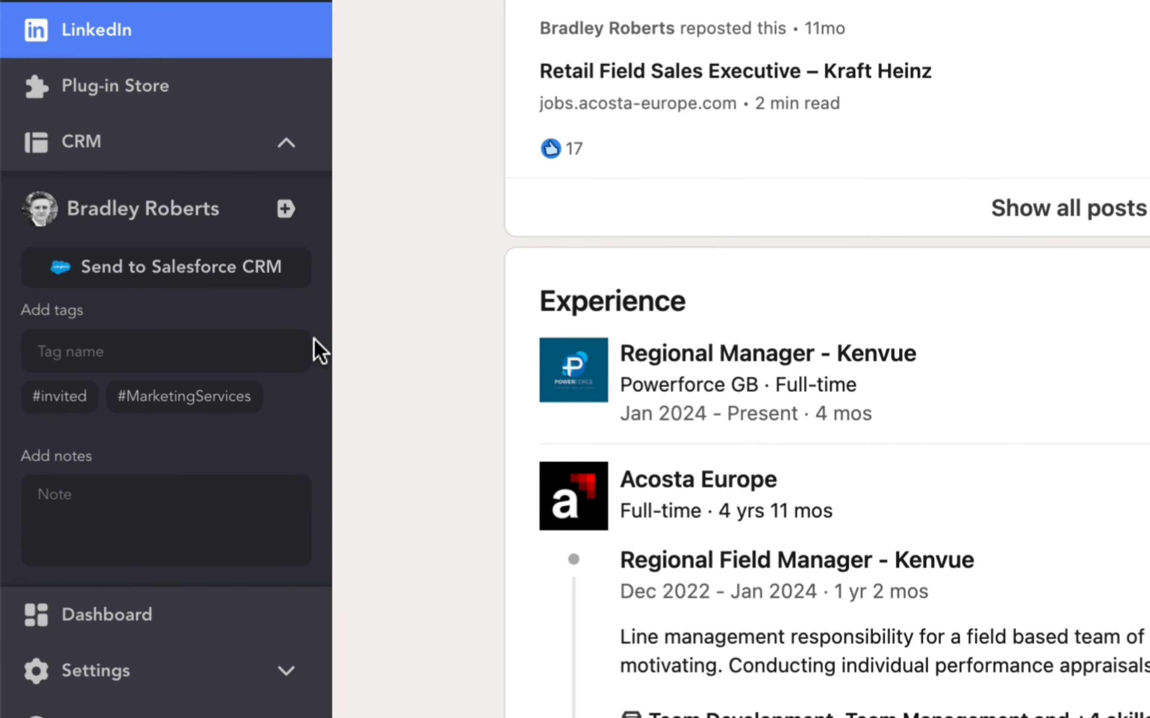
pyautogui.click(250, 289)
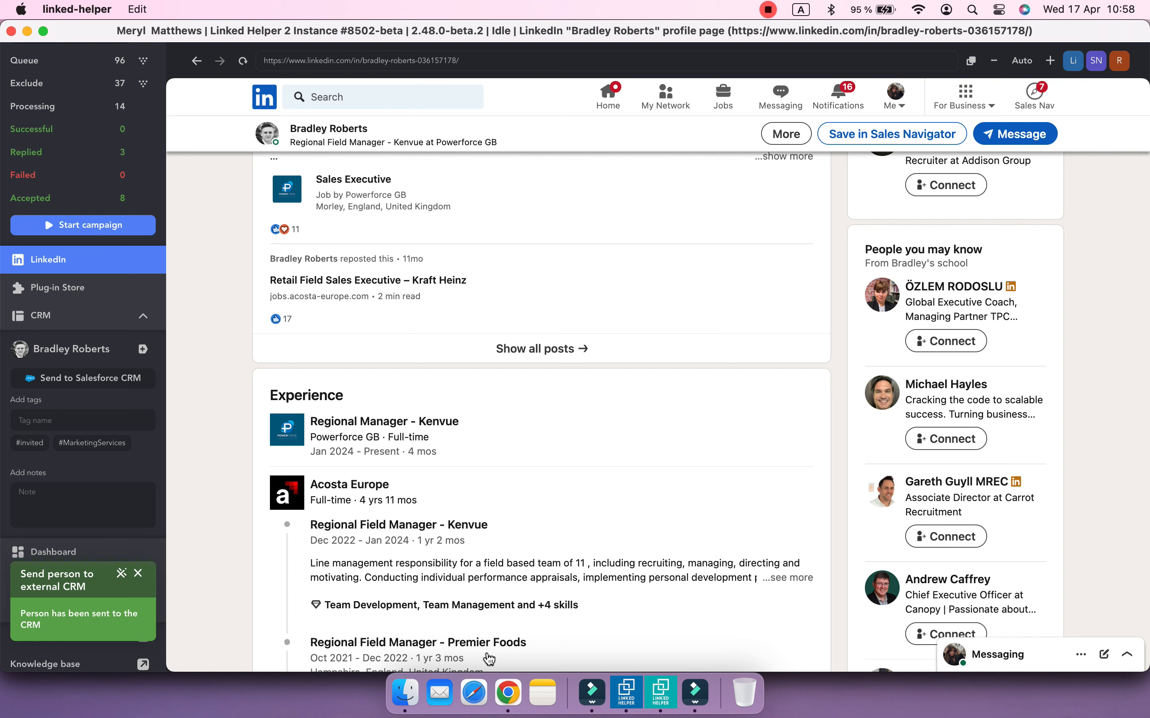
pyautogui.click(507, 693)
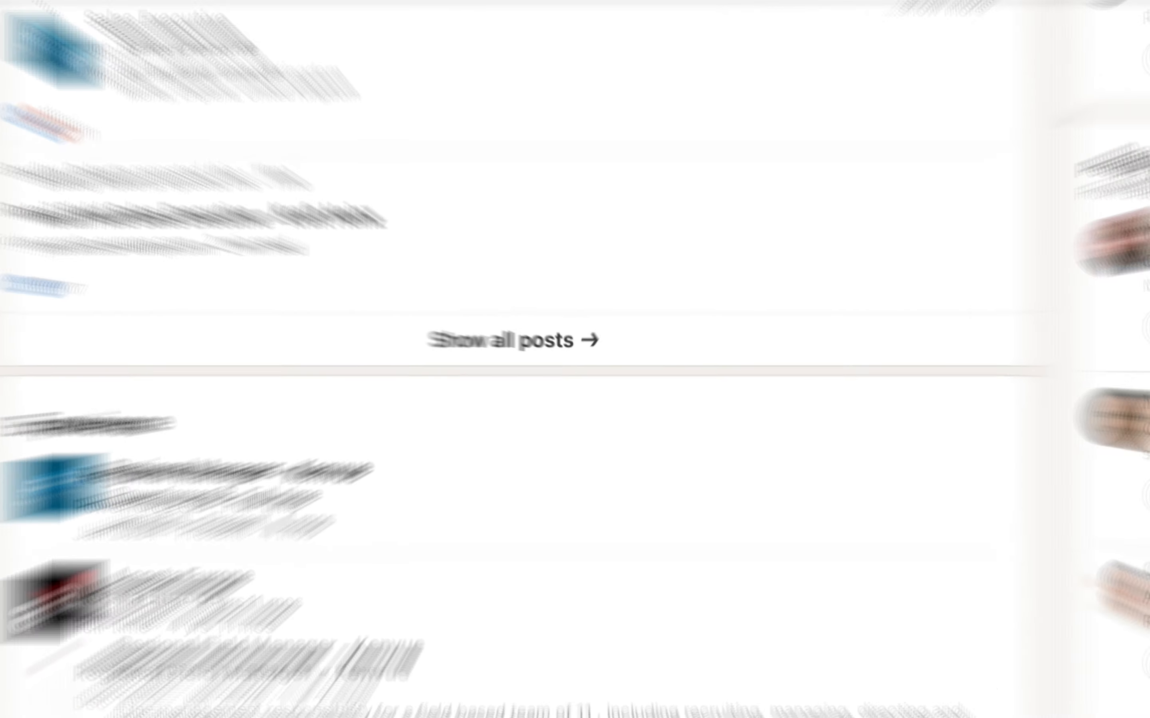
# Step: Send the second listed person from Linked Helper's CRM to Salesforce CRM, and reload the recently viewed Leads list in Chrome
pyautogui.click(97, 322)
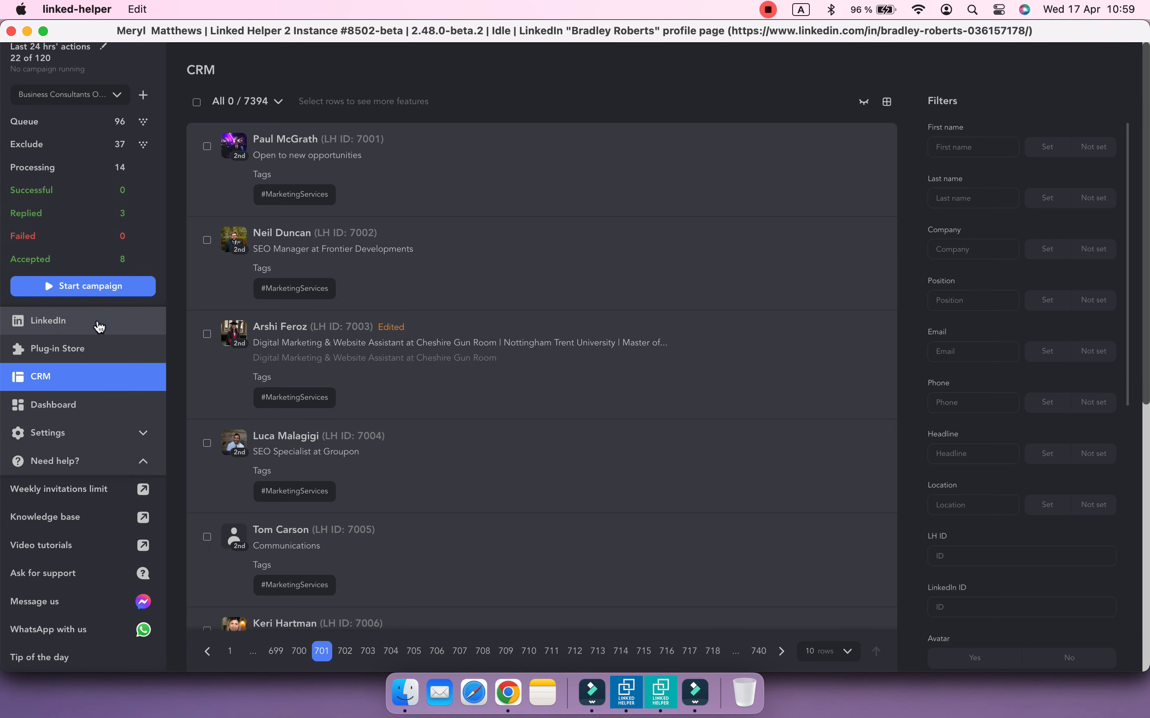
pyautogui.click(278, 234)
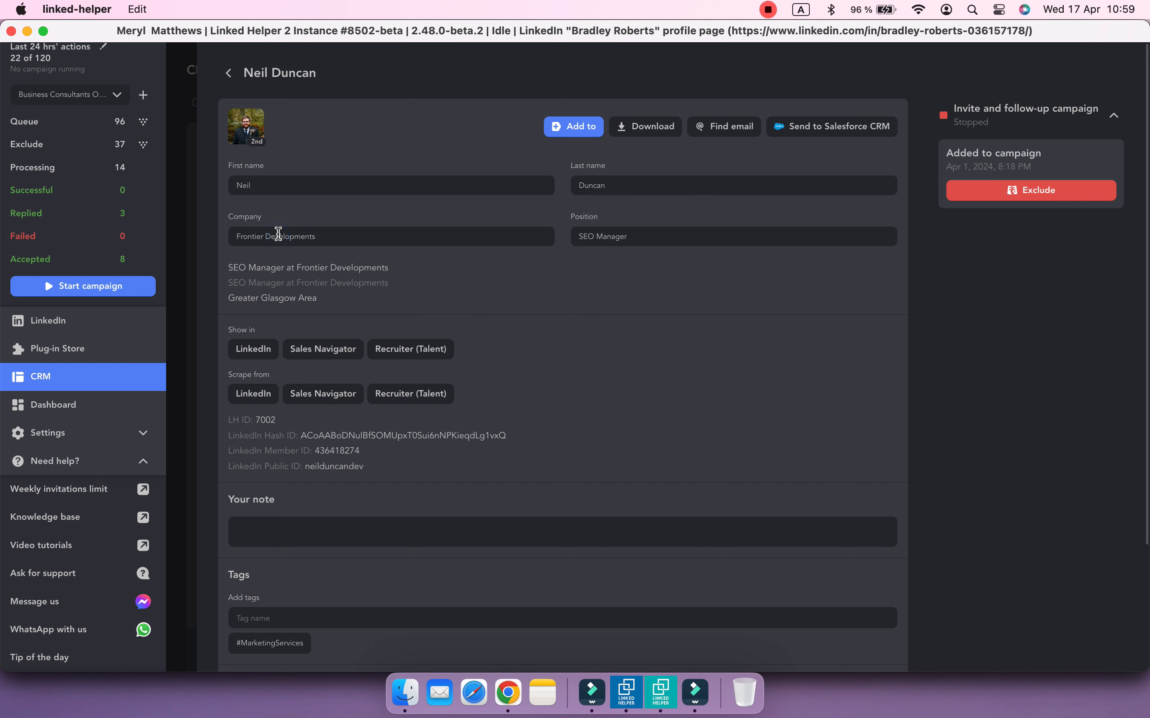
pyautogui.click(827, 128)
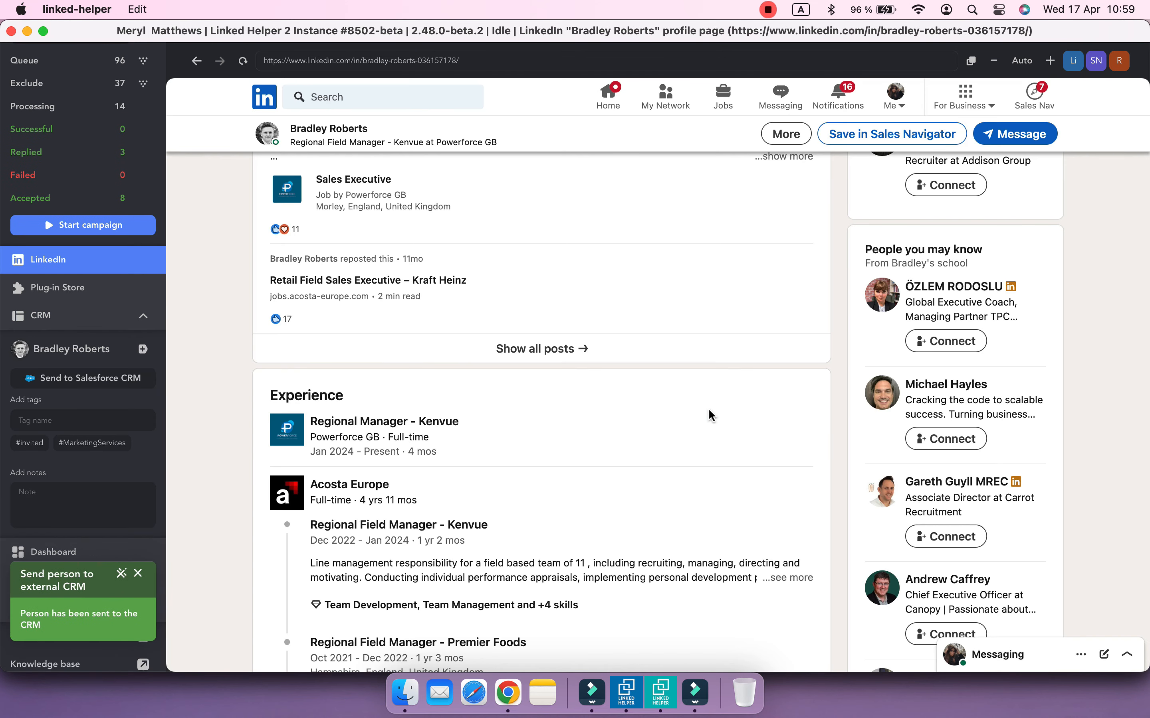
pyautogui.click(508, 693)
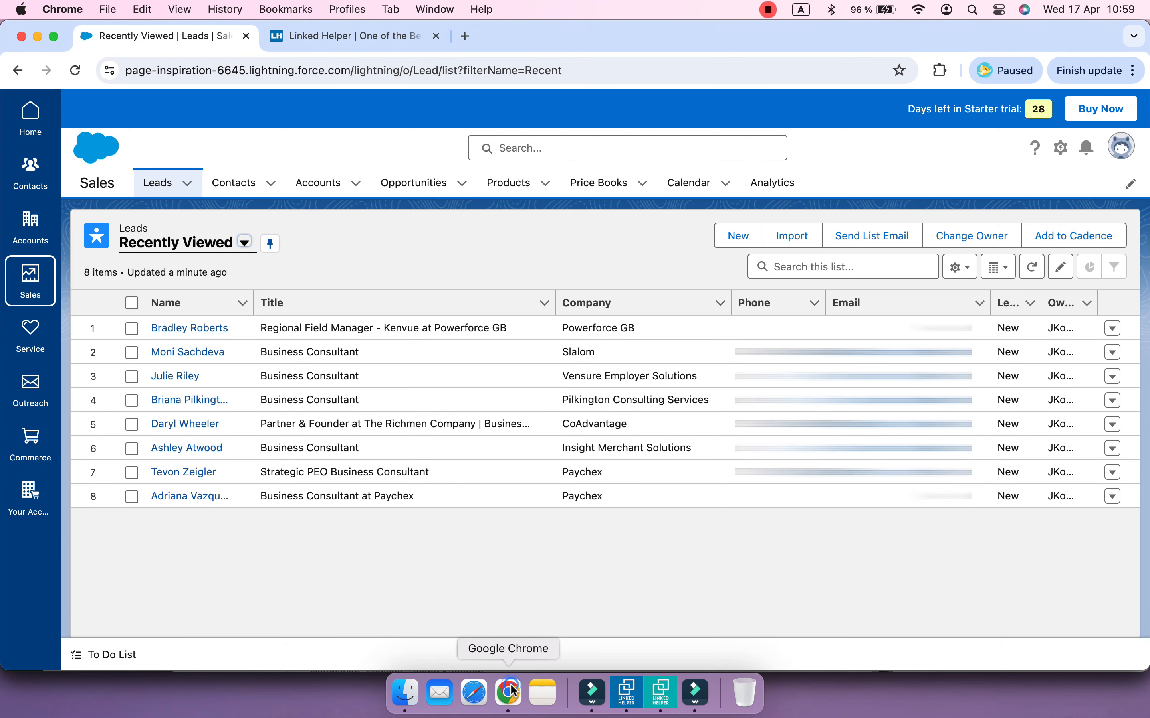
pyautogui.click(75, 71)
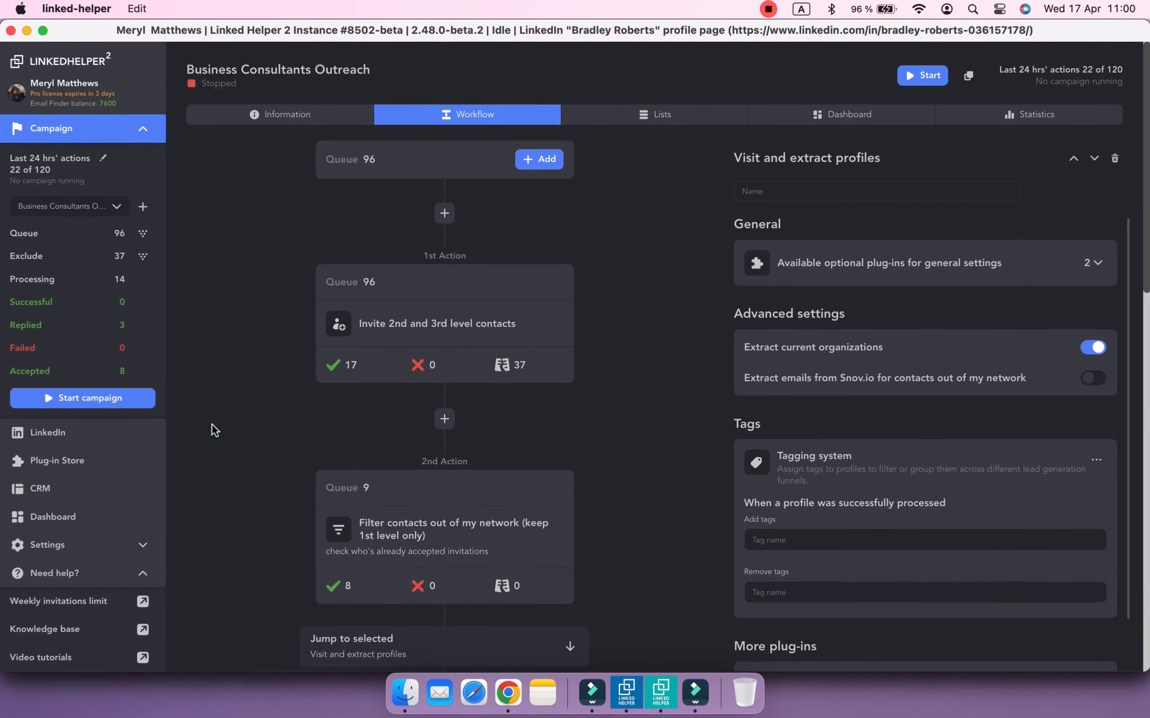
# Step: Switch to Linked Helper, open the External CRMs default settings and check the available CRM configurations, keeping Salesforce
pyautogui.click(106, 542)
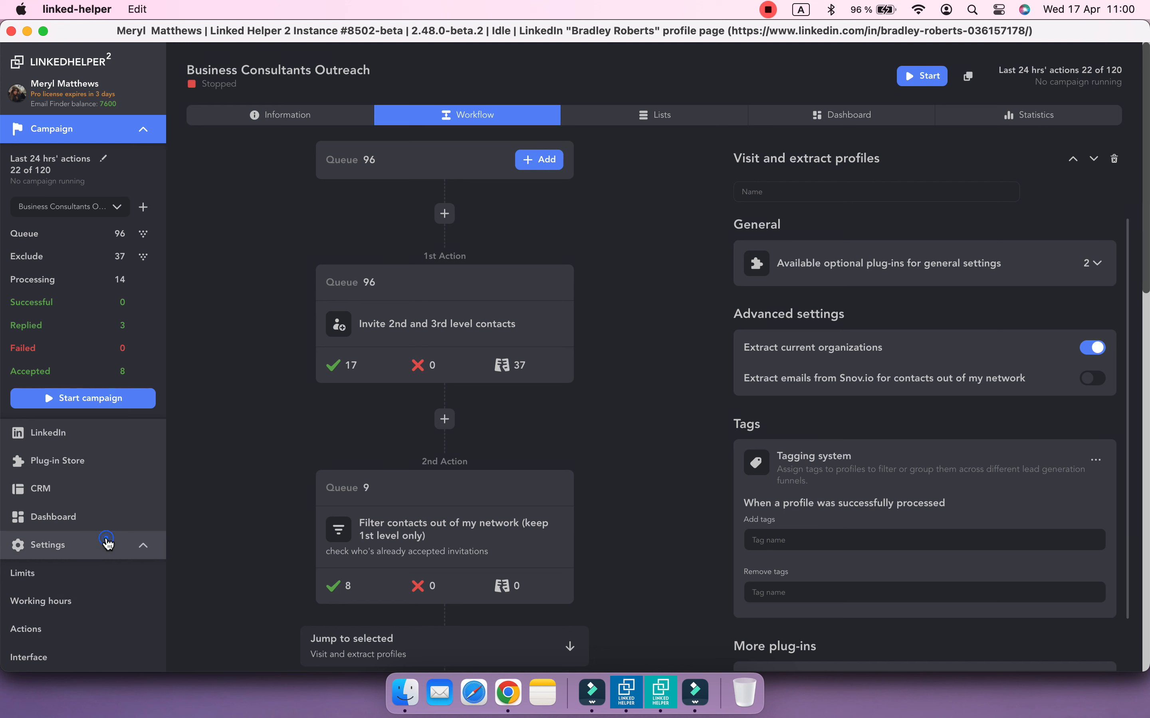
pyautogui.scroll(-5, 105, 546)
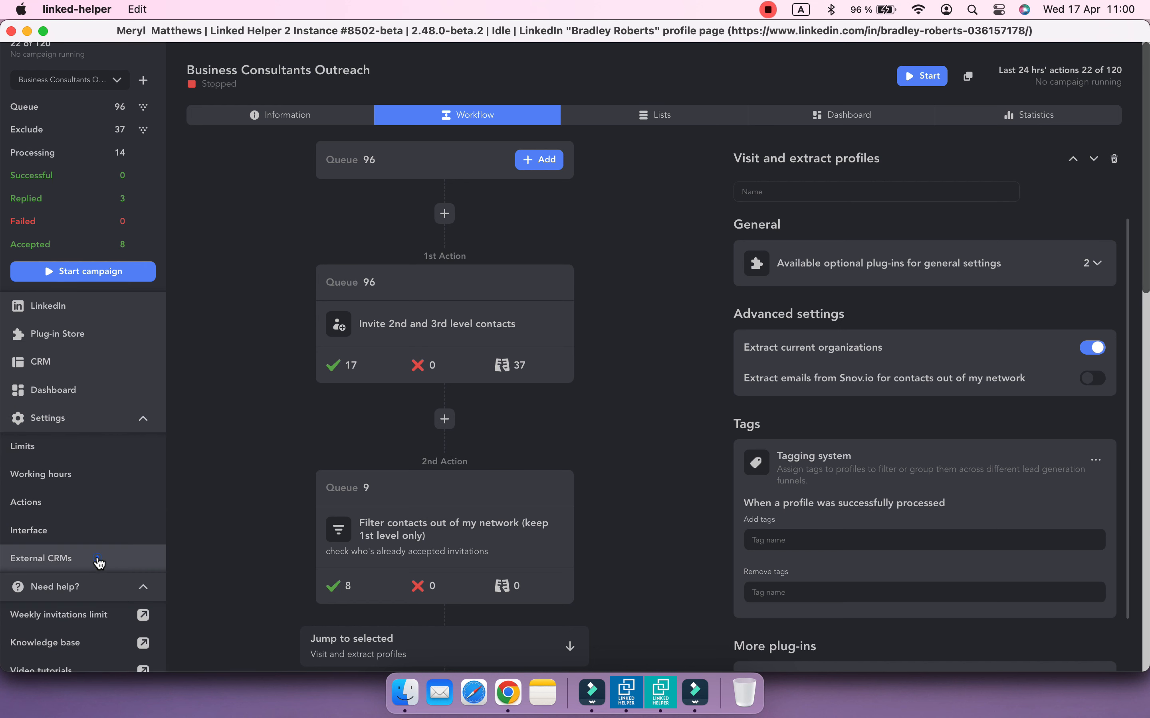
pyautogui.click(99, 561)
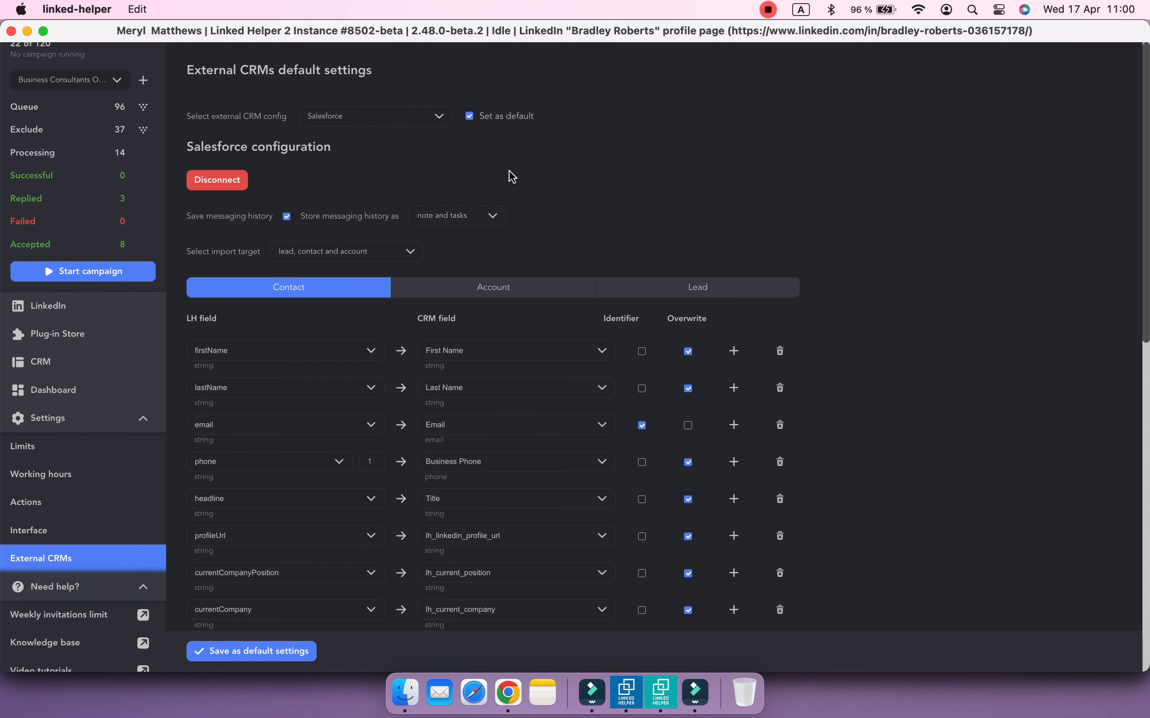
pyautogui.click(443, 125)
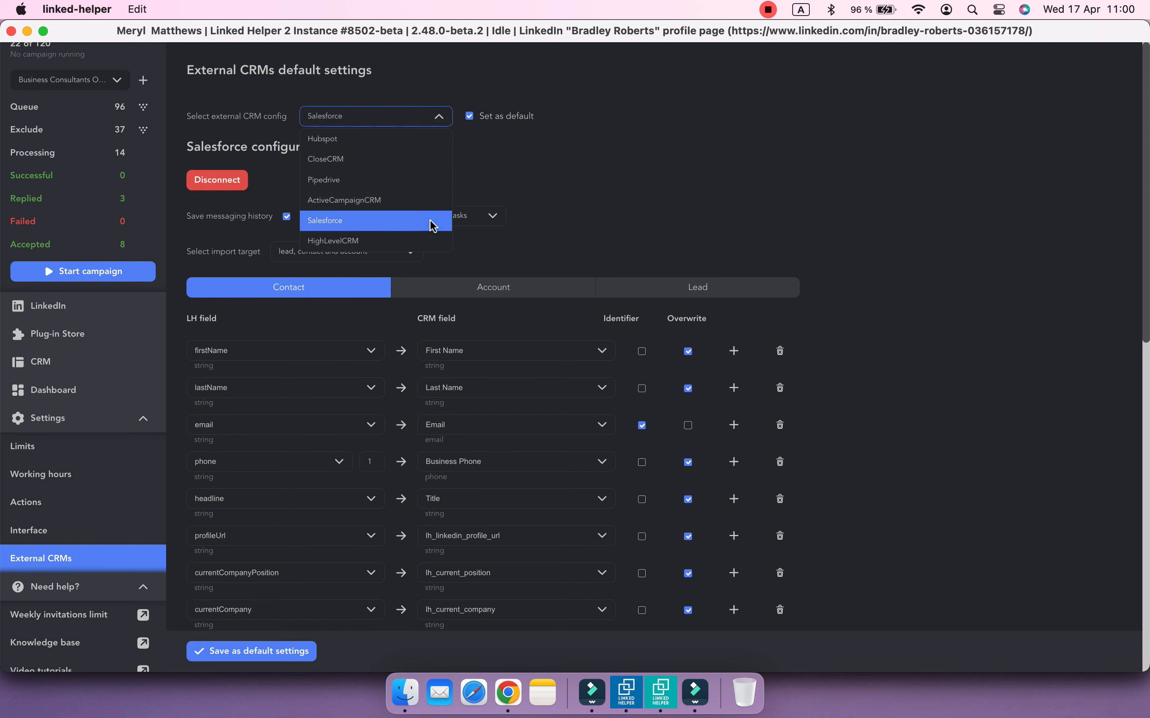
pyautogui.click(506, 136)
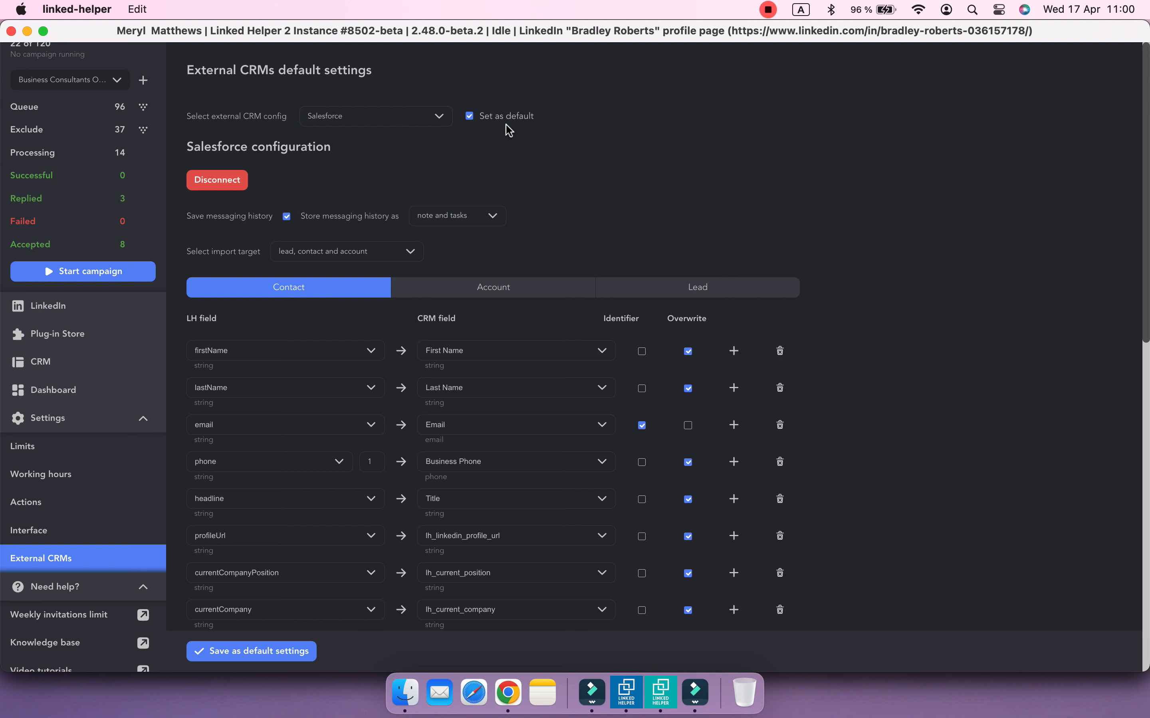
# Step: Examine the options for storing messaging history and the Contact field mappings down to the last row
pyautogui.scroll(-1, 470, 252)
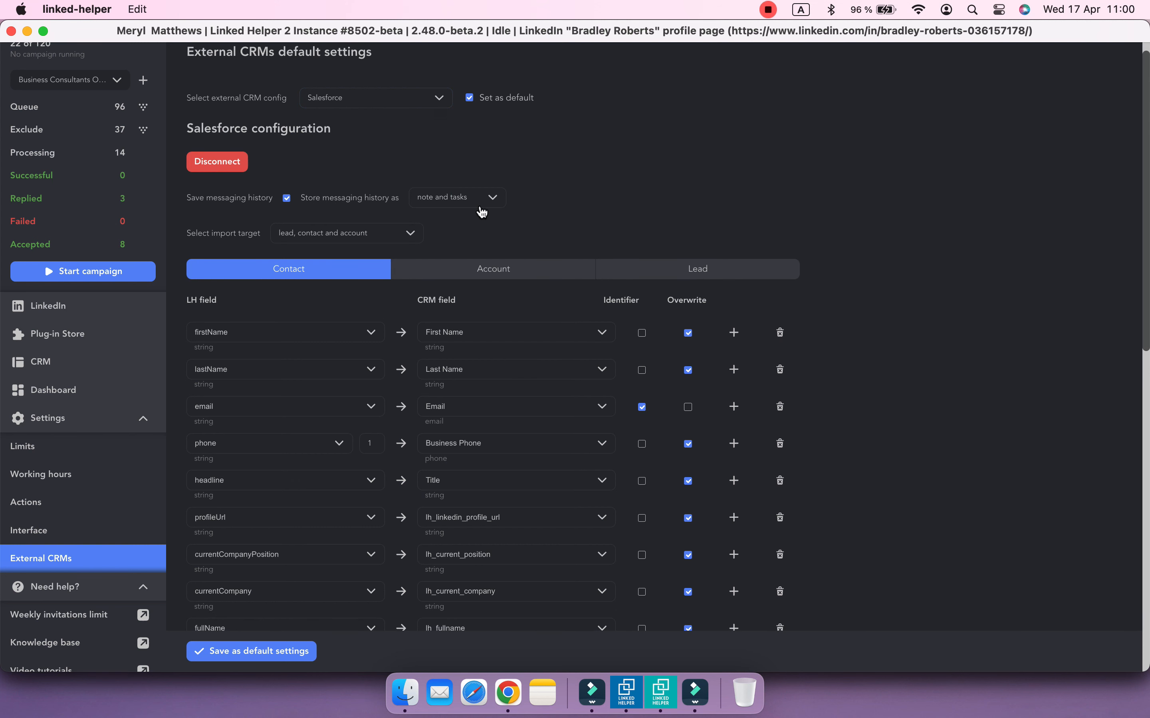
pyautogui.click(482, 210)
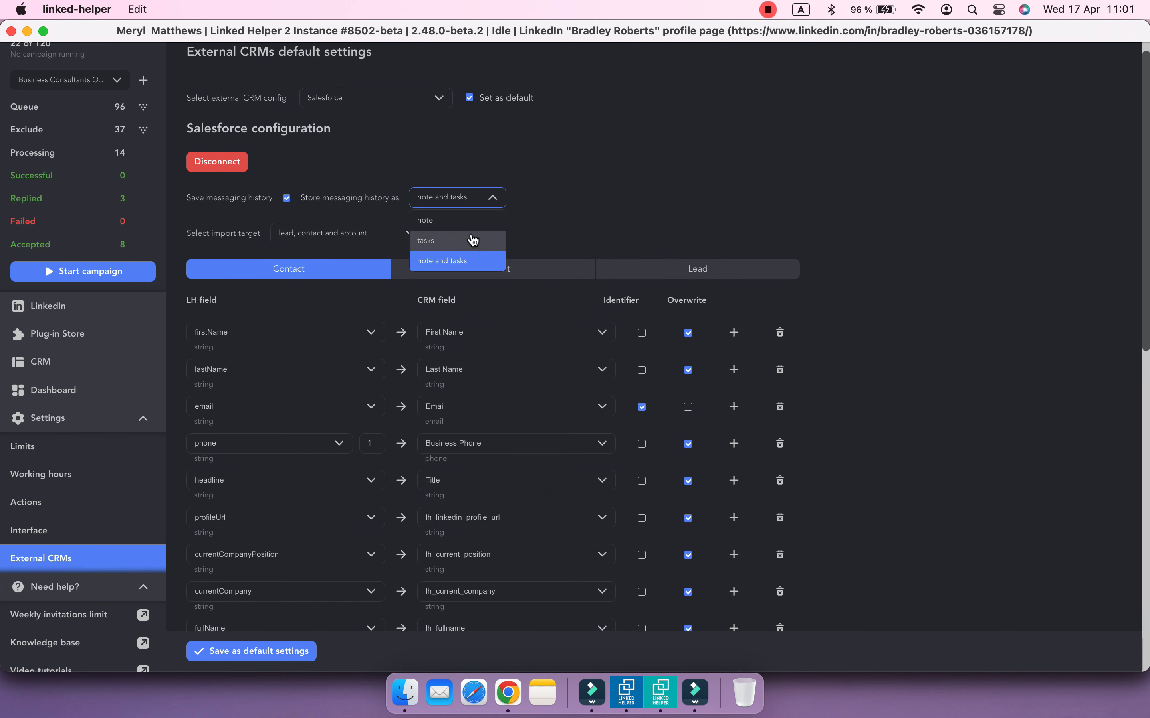
pyautogui.click(474, 230)
pyautogui.scroll(-10, 475, 232)
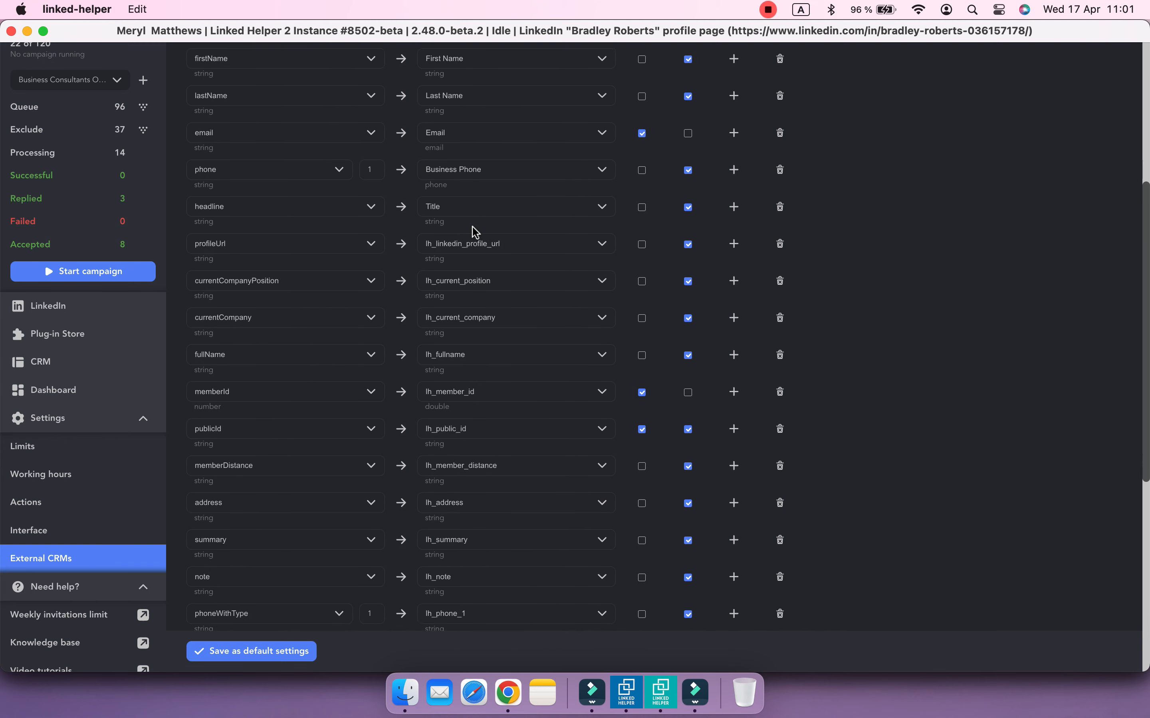
pyautogui.scroll(-13, 474, 232)
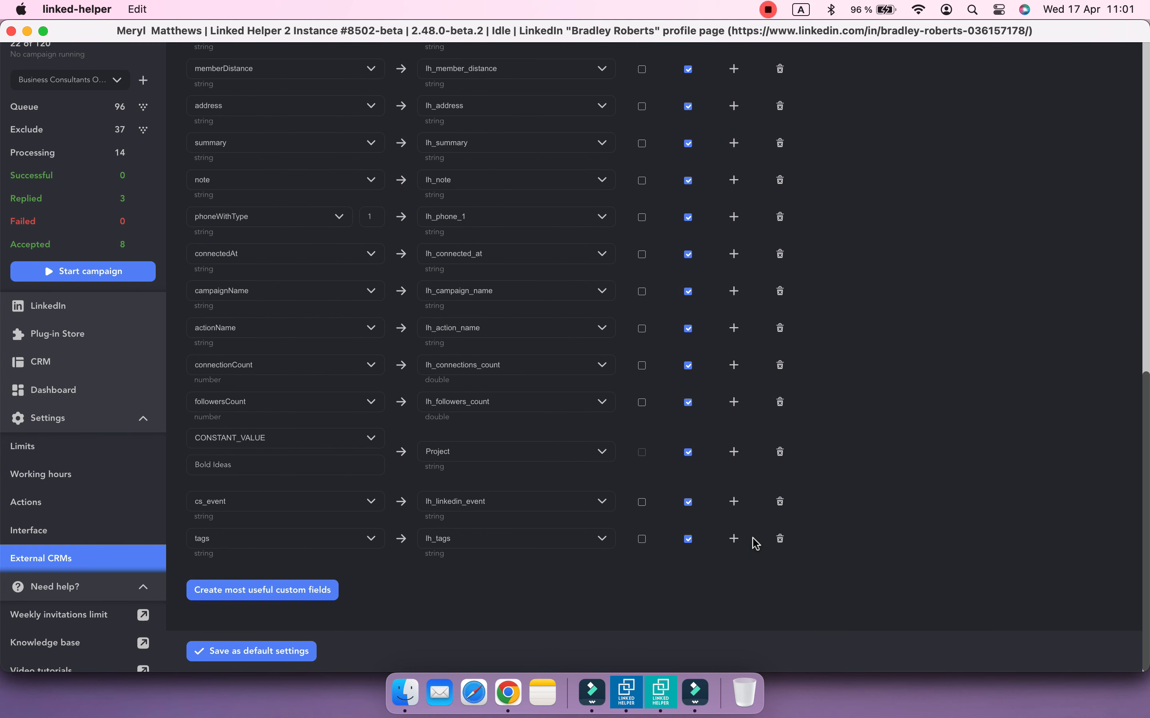
# Step: Add a blank field mapping below the lh_tags row and remove it
pyautogui.click(734, 539)
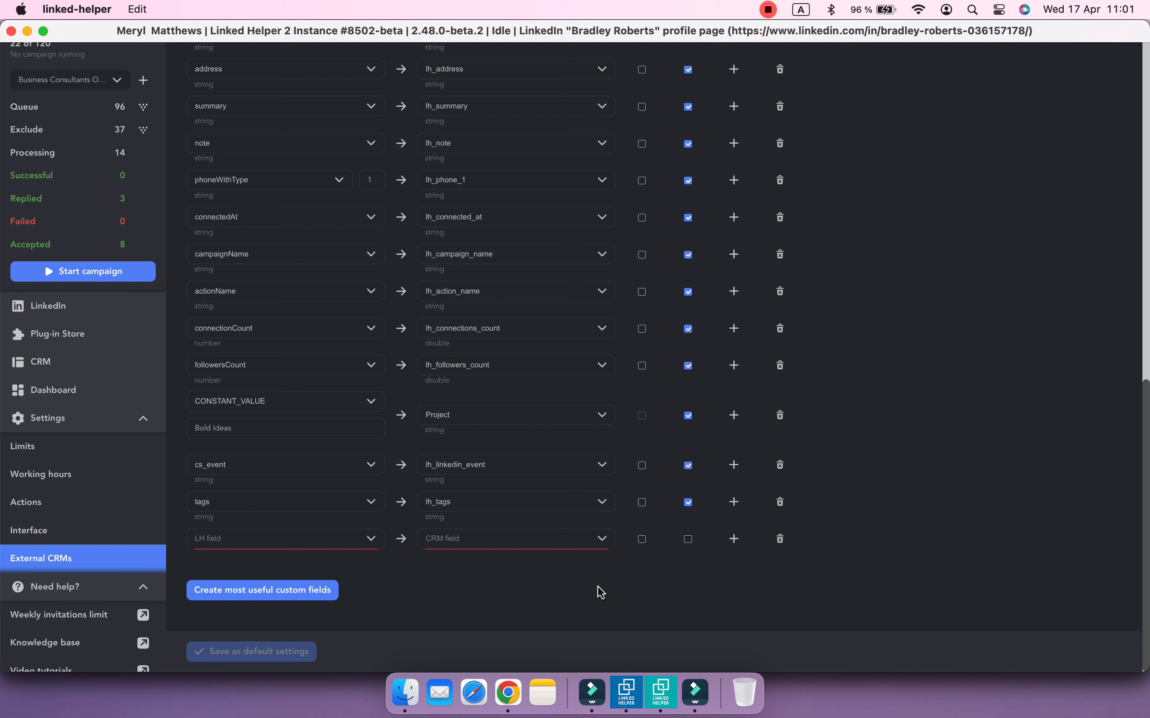
pyautogui.click(780, 539)
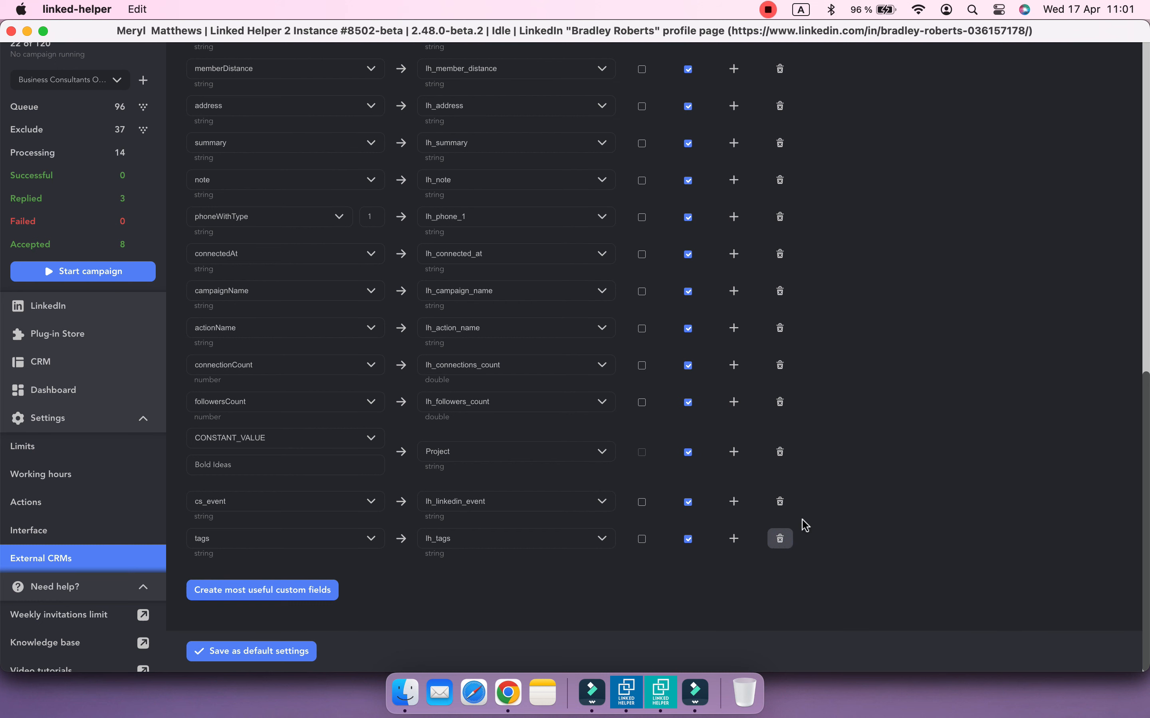
# Step: Delete the Contact mapping from note to lh_note and save the configuration as the default settings
pyautogui.click(780, 180)
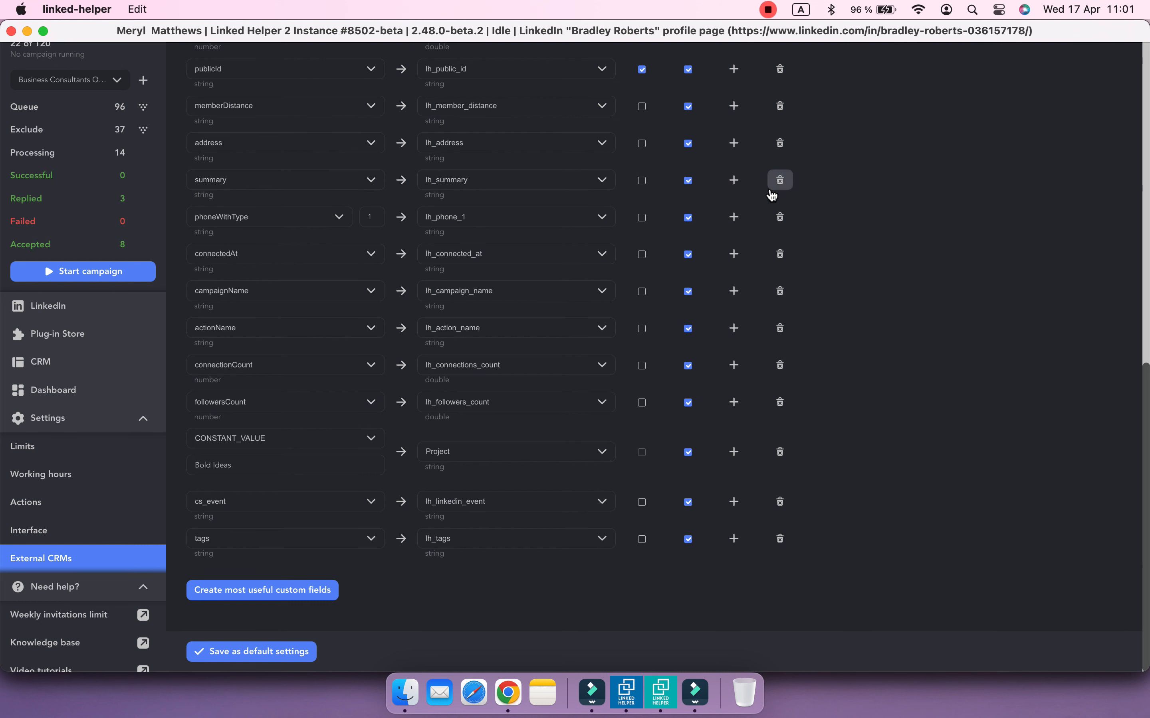
pyautogui.click(277, 657)
pyautogui.click(730, 415)
pyautogui.scroll(15, 551, 522)
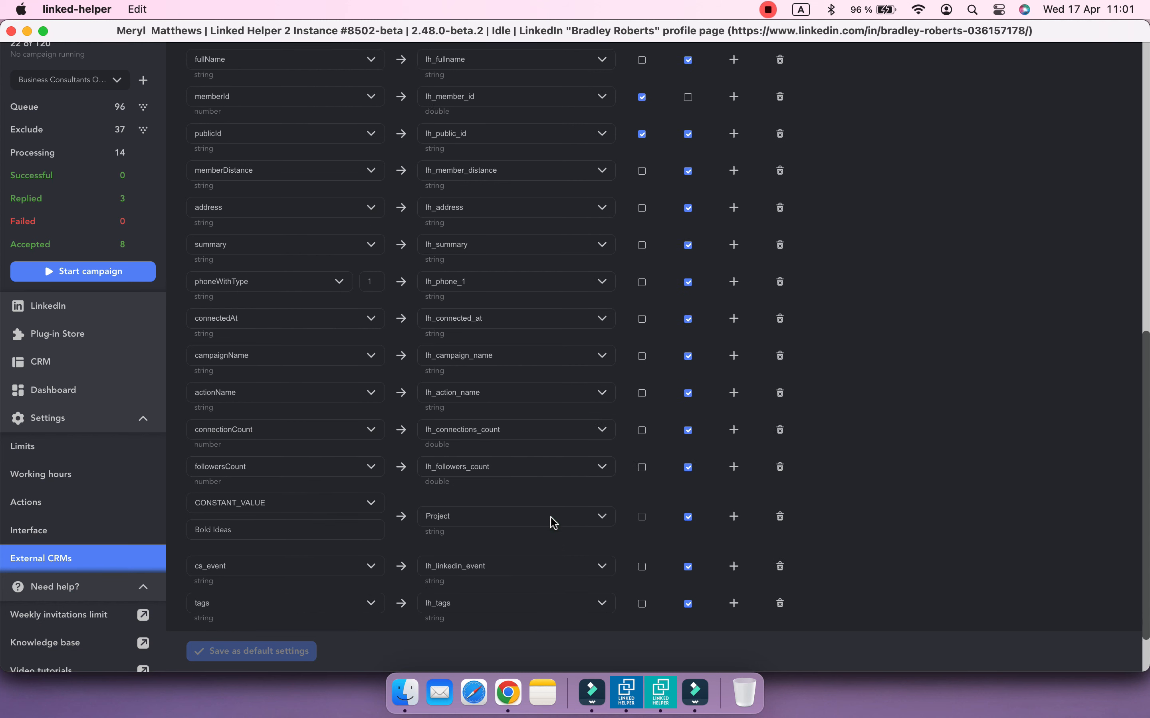